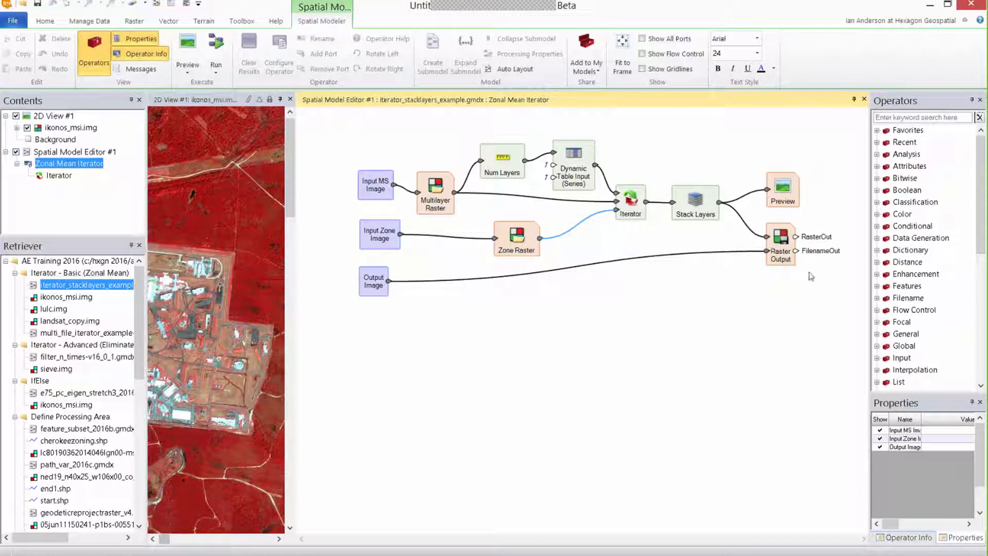
# - Inspect the properties of the Iterator and Dynamic Table Input (Series) operators in the Zonal Mean Iterator model
pyautogui.moveTo(634, 206); pyautogui.dragTo(632, 203)
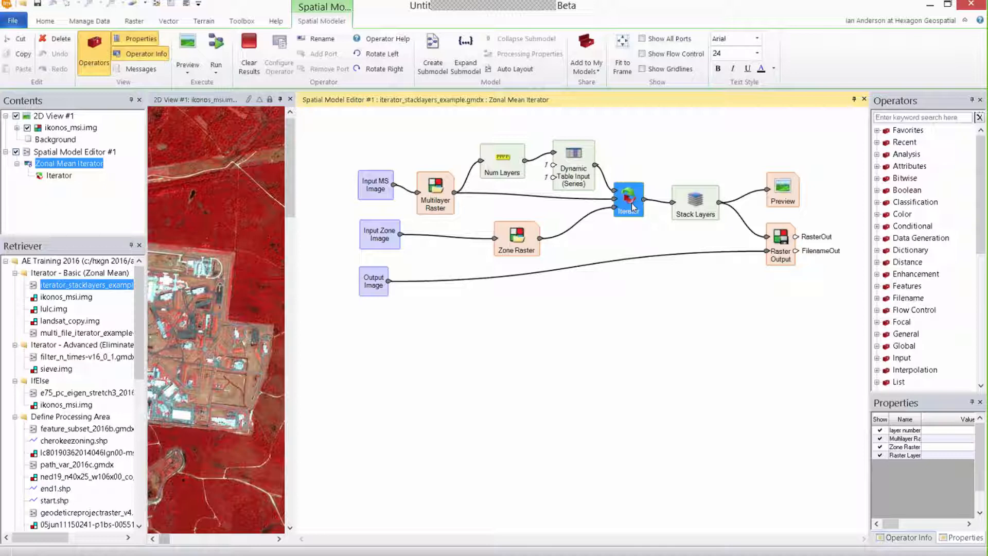
pyautogui.click(582, 182)
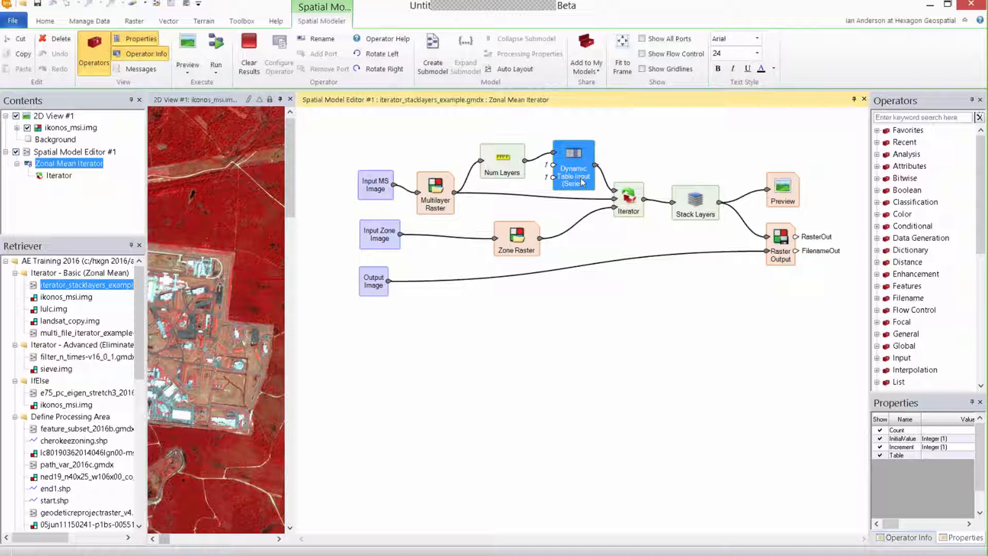
pyautogui.click(601, 241)
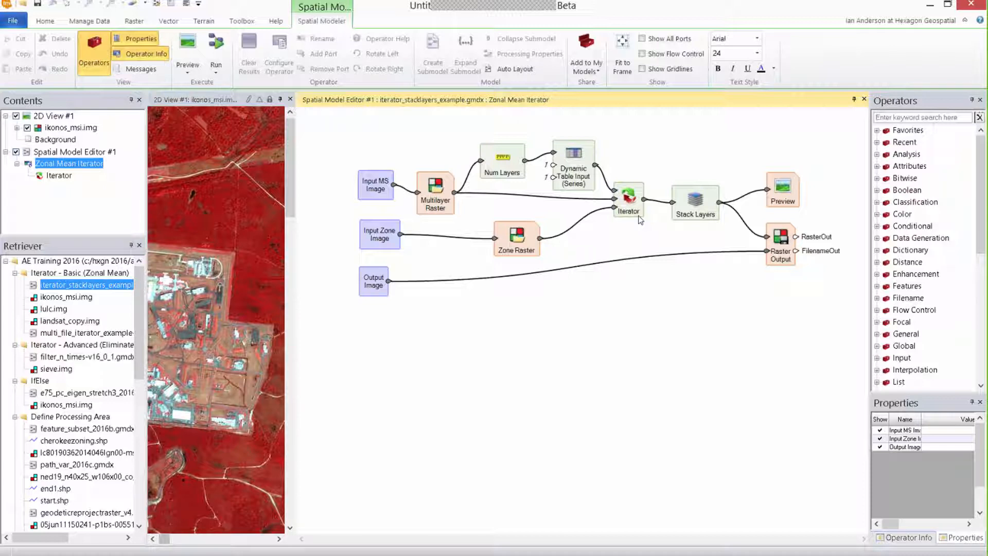
# - Expand the Flow Control operator category and clear the Zonal Mean Iterator model without saving its changes
pyautogui.doubleClick(885, 311)
pyautogui.moveTo(980, 216); pyautogui.dragTo(981, 234)
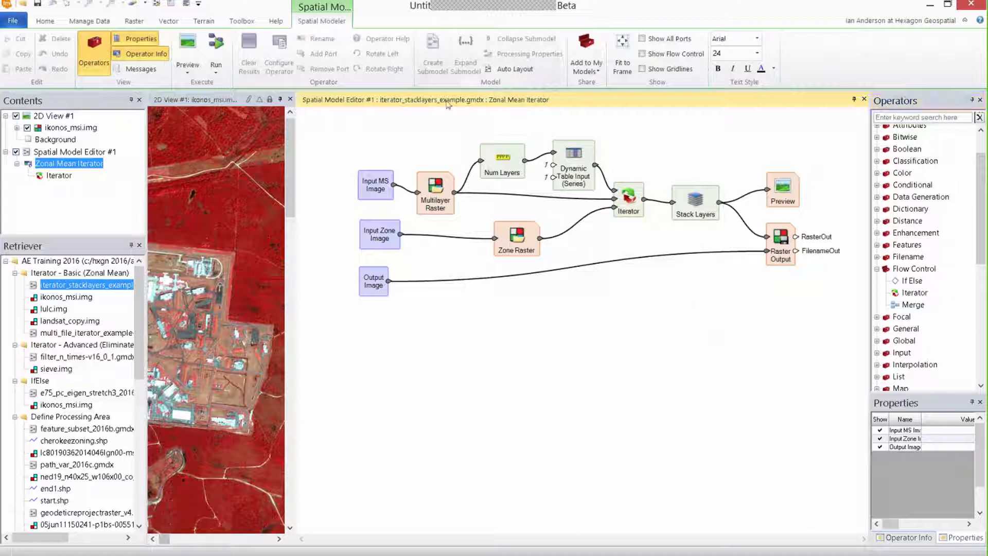
pyautogui.click(154, 4)
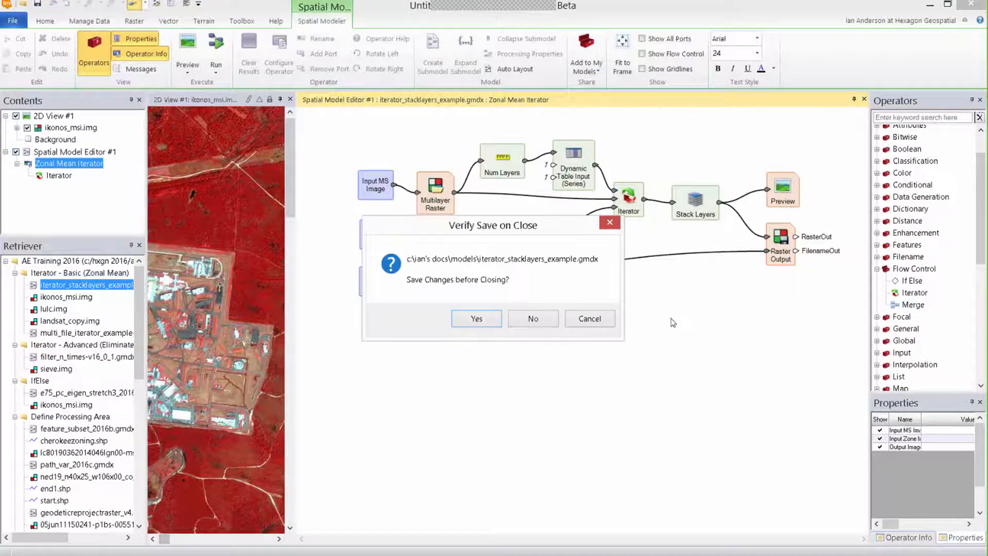
pyautogui.click(524, 320)
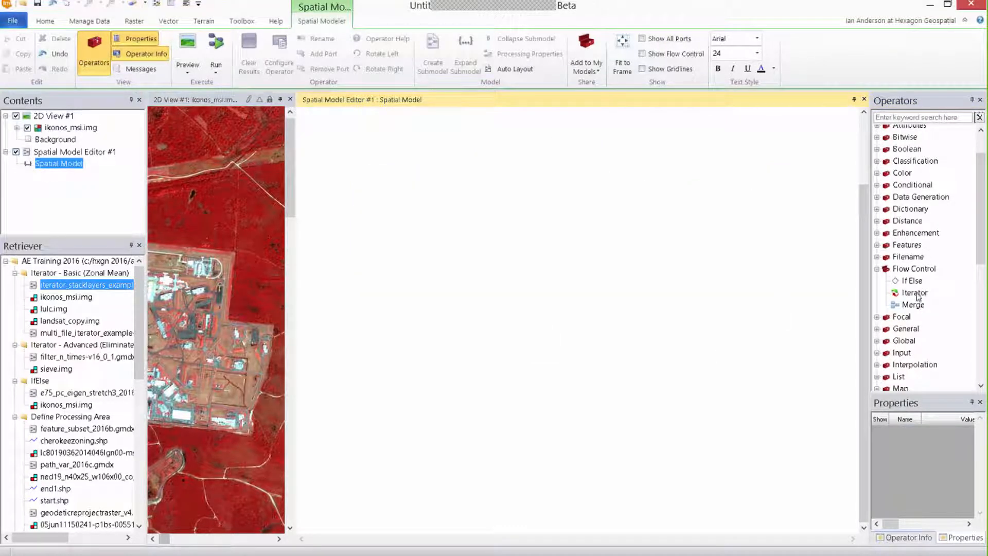
# - Place an Iterator operator on the empty model canvas and move it slightly higher
pyautogui.moveTo(914, 292); pyautogui.dragTo(604, 261)
pyautogui.click(699, 305)
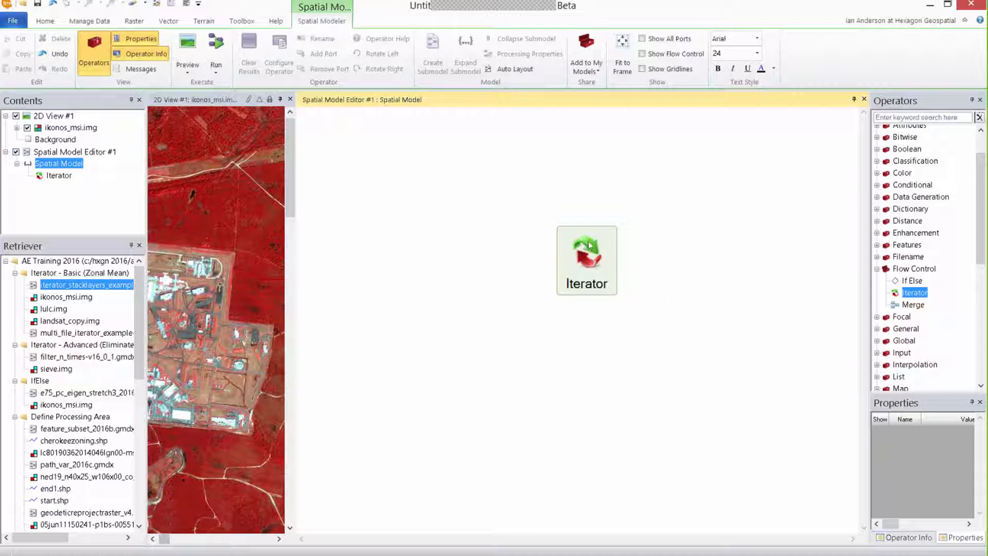
pyautogui.moveTo(591, 249); pyautogui.dragTo(572, 219)
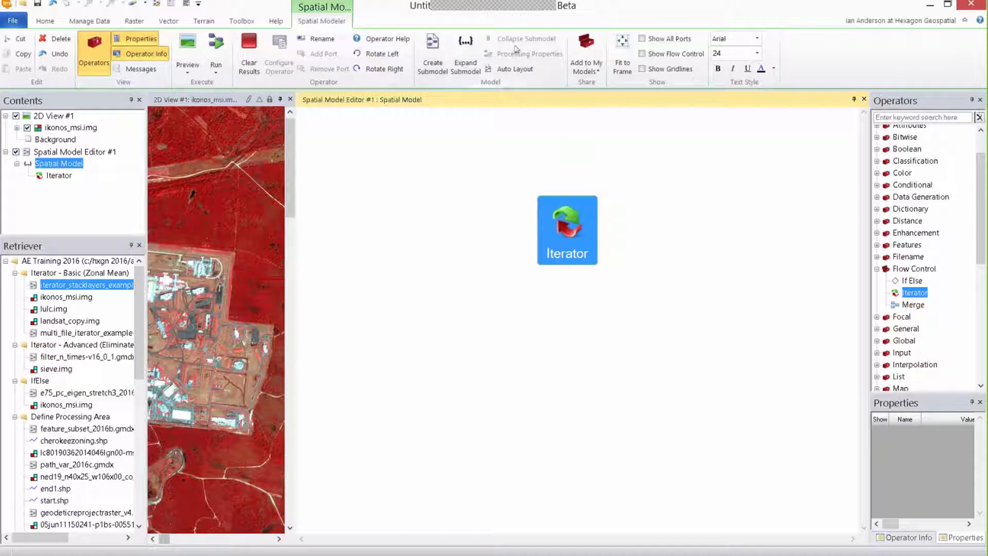
pyautogui.click(621, 260)
pyautogui.click(582, 254)
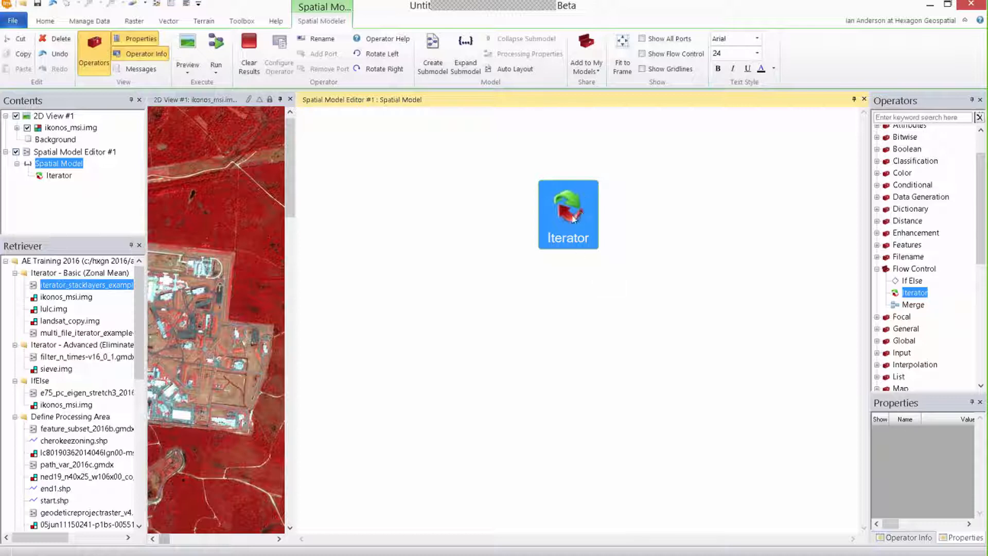
pyautogui.click(615, 277)
pyautogui.click(575, 220)
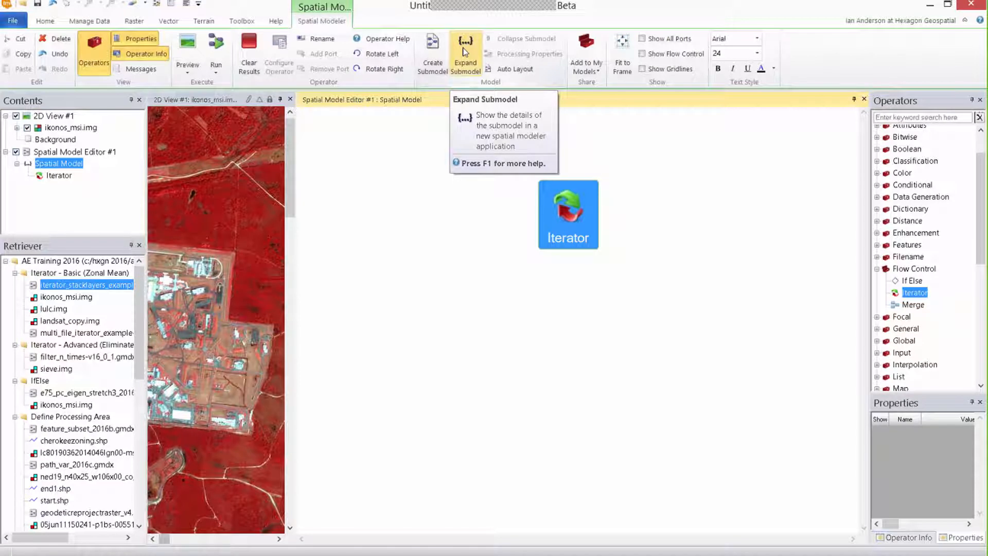
# - Open the Iterator's submodel and place an Add operator from Math & Trig in it, then clear the operator search
pyautogui.doubleClick(570, 218)
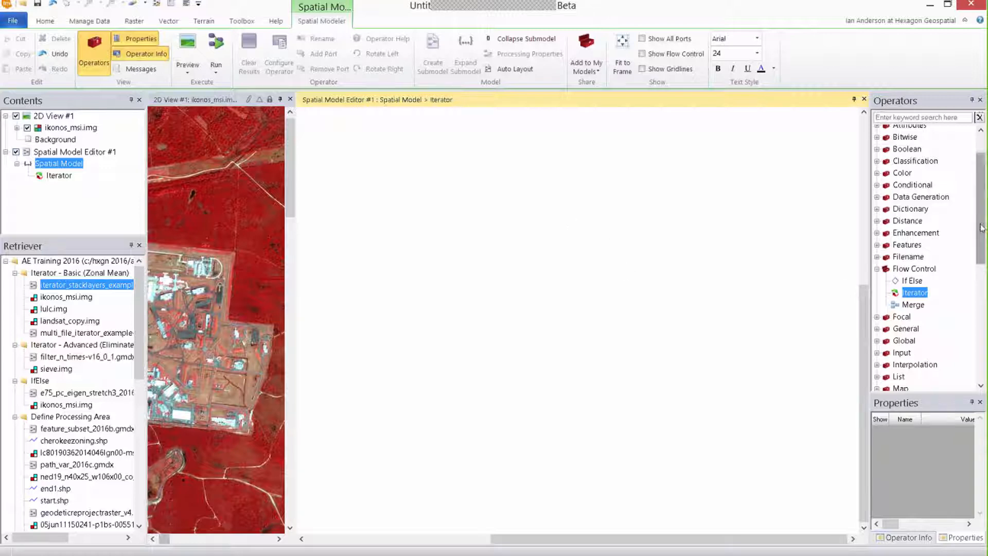
pyautogui.scroll(2, 908, 184)
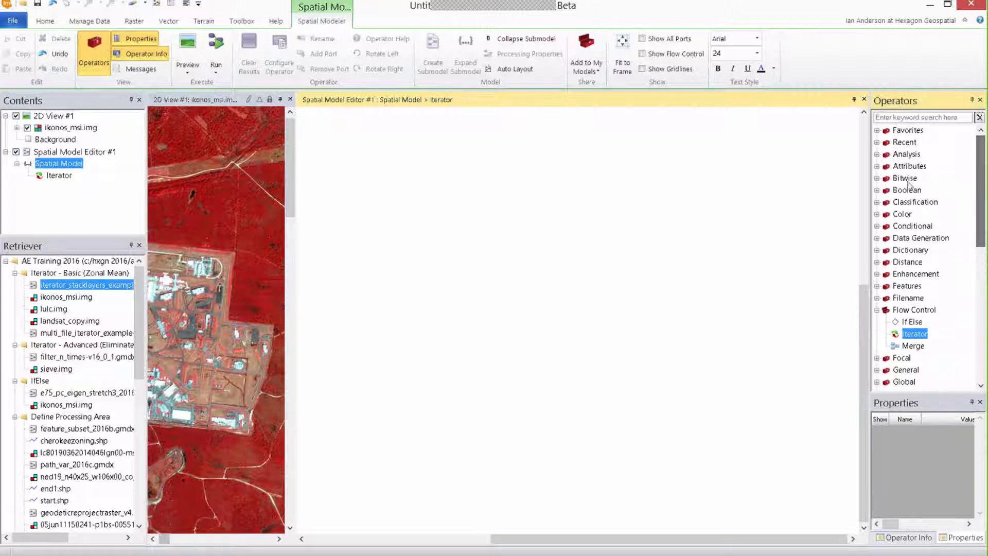
pyautogui.click(889, 118)
pyautogui.write('add')
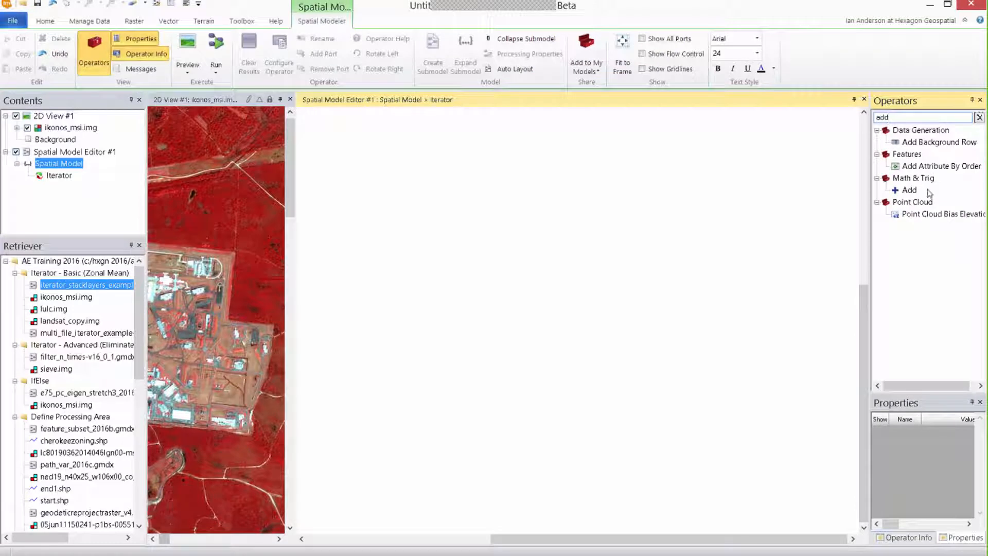
pyautogui.moveTo(910, 190); pyautogui.dragTo(555, 260)
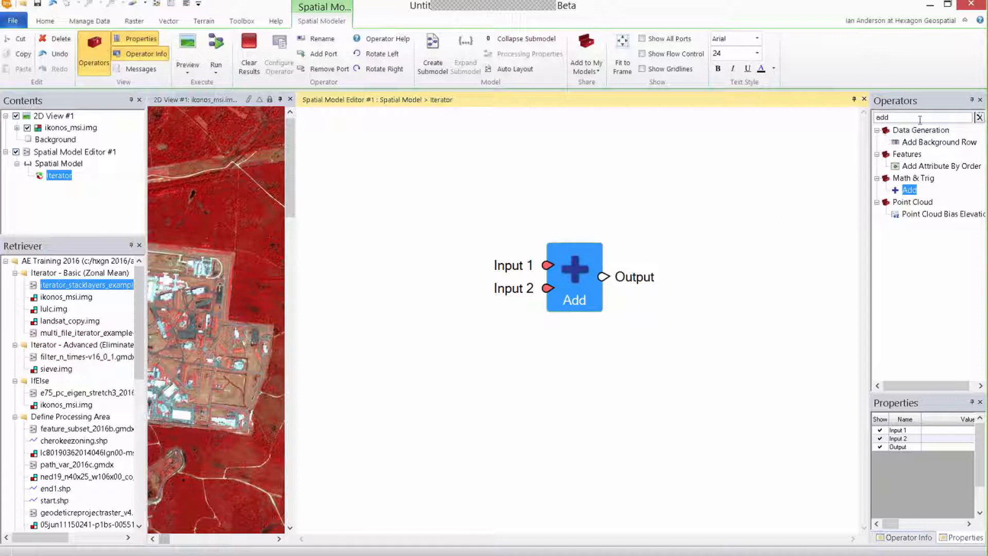
pyautogui.click(979, 118)
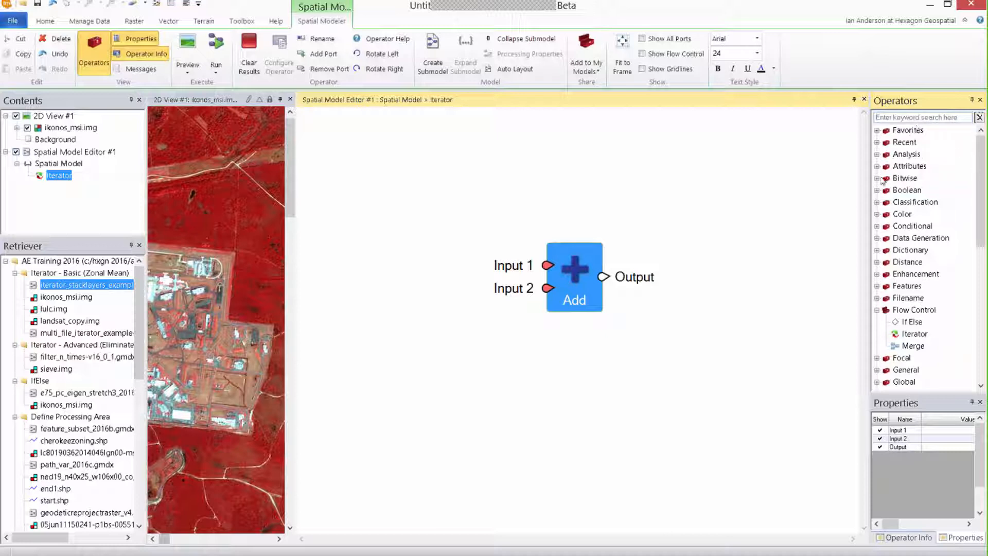
# - Reposition the Add operator a little higher on the submodel canvas
pyautogui.moveTo(565, 307); pyautogui.dragTo(564, 266)
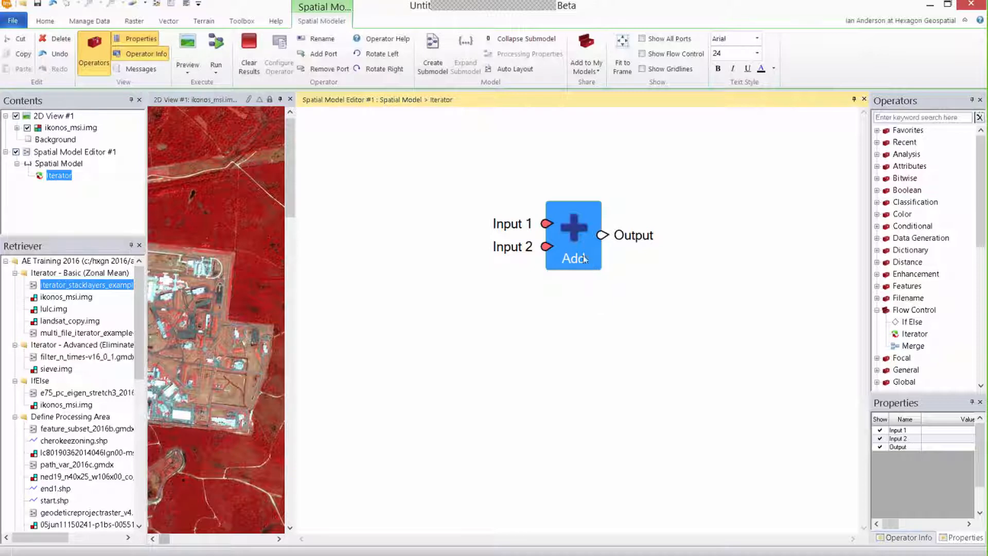
pyautogui.moveTo(581, 256); pyautogui.dragTo(562, 258)
pyautogui.click(592, 294)
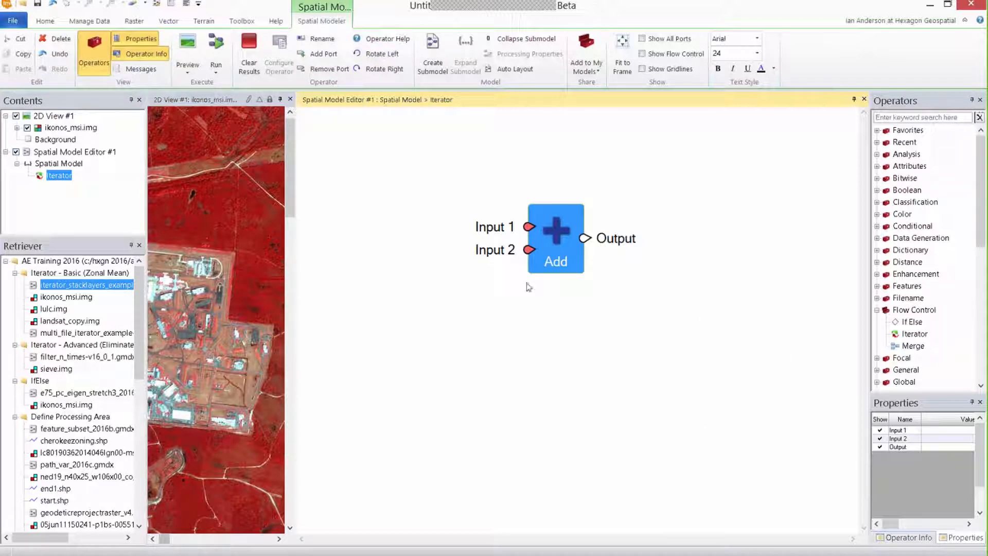
pyautogui.moveTo(572, 252); pyautogui.dragTo(552, 253)
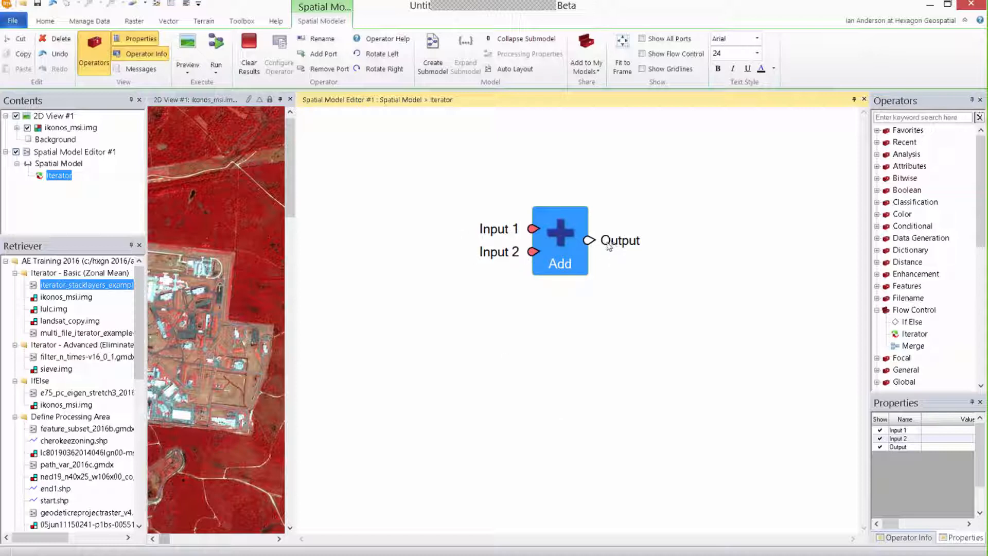
pyautogui.moveTo(547, 251); pyautogui.dragTo(551, 238)
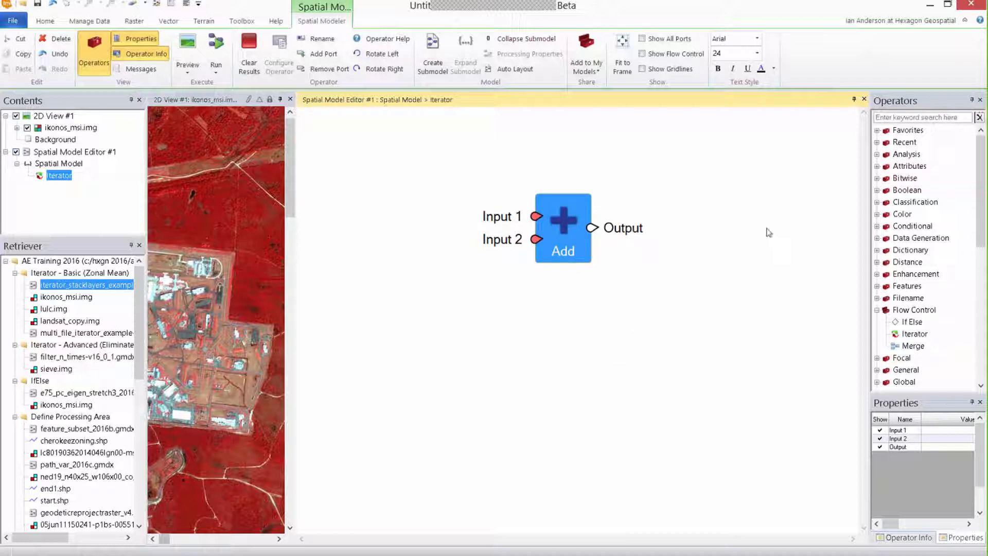
# - Attach a Port Input from the Favorites operators to Input 1 of the Add operator and align it slightly lower
pyautogui.click(878, 131)
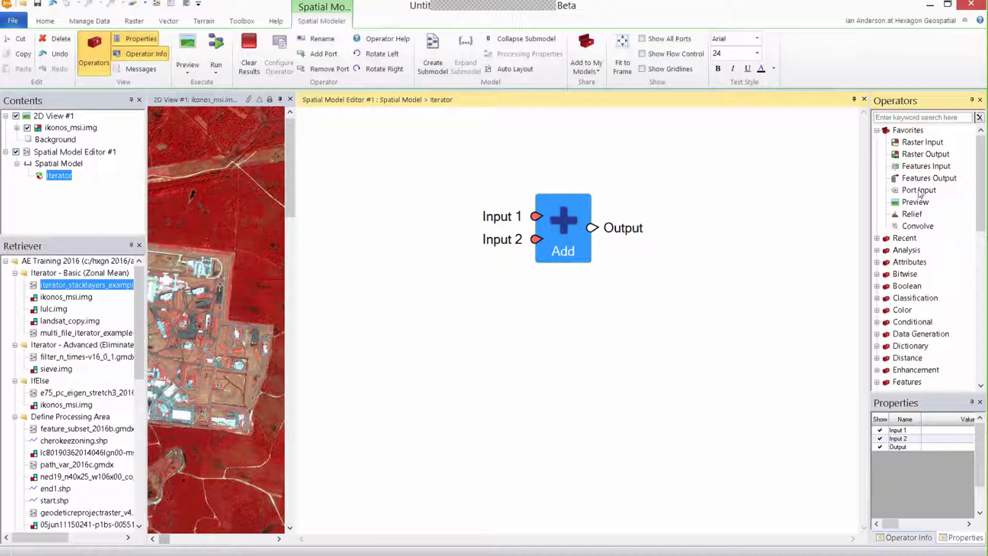
pyautogui.moveTo(919, 193)
pyautogui.mouseDown()
pyautogui.moveTo(860, 211)
pyautogui.moveTo(463, 234)
pyautogui.moveTo(418, 219)
pyautogui.moveTo(355, 161)
pyautogui.moveTo(397, 179)
pyautogui.moveTo(394, 159)
pyautogui.moveTo(458, 173)
pyautogui.moveTo(536, 216)
pyautogui.mouseUp()
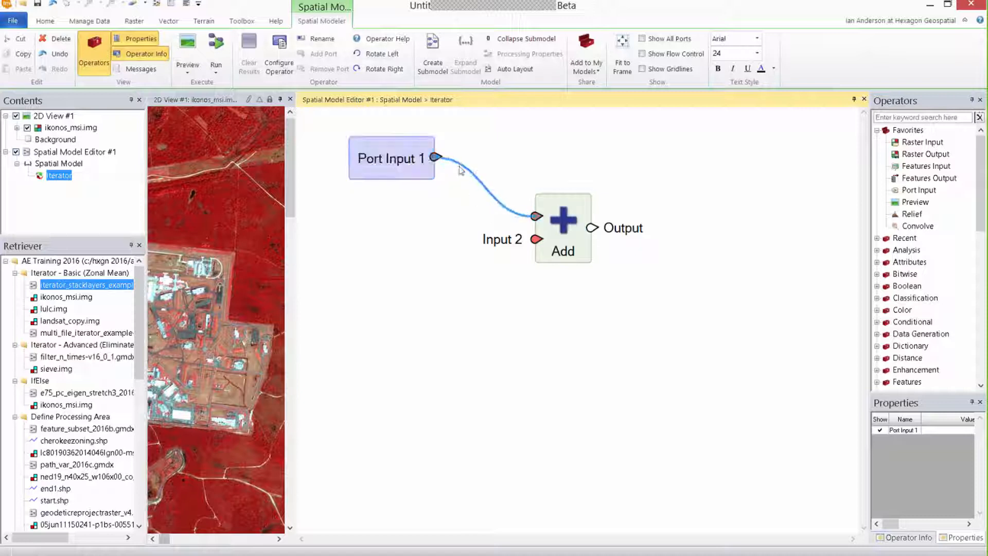
pyautogui.moveTo(400, 172); pyautogui.dragTo(400, 185)
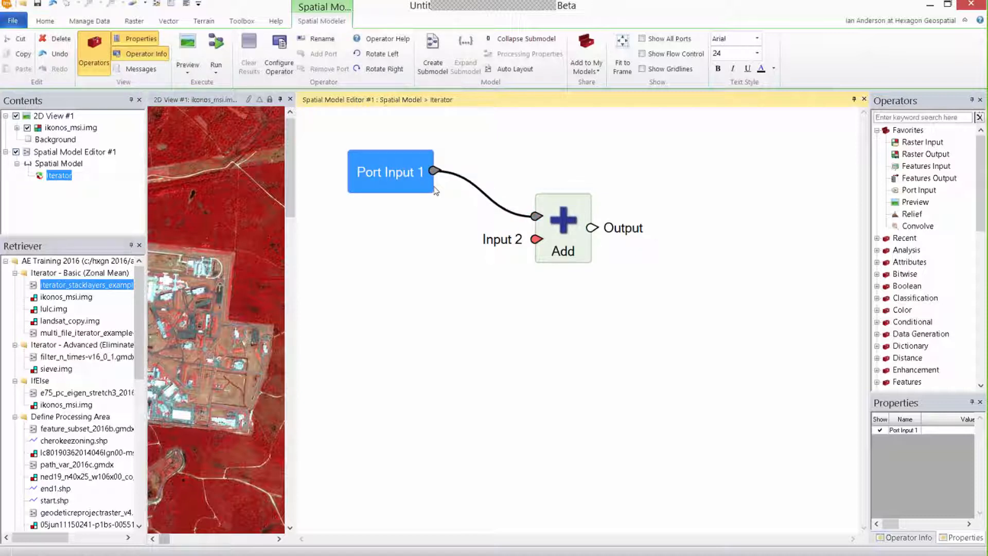
pyautogui.click(443, 247)
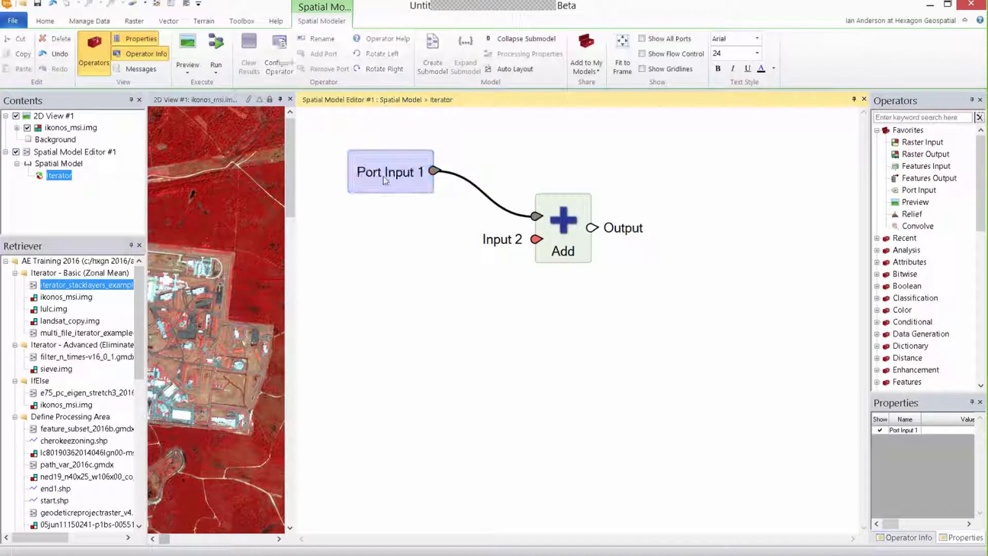
# - Shift the Port Input 1 block farther away from the Add operator, above and to its left
pyautogui.click(395, 183)
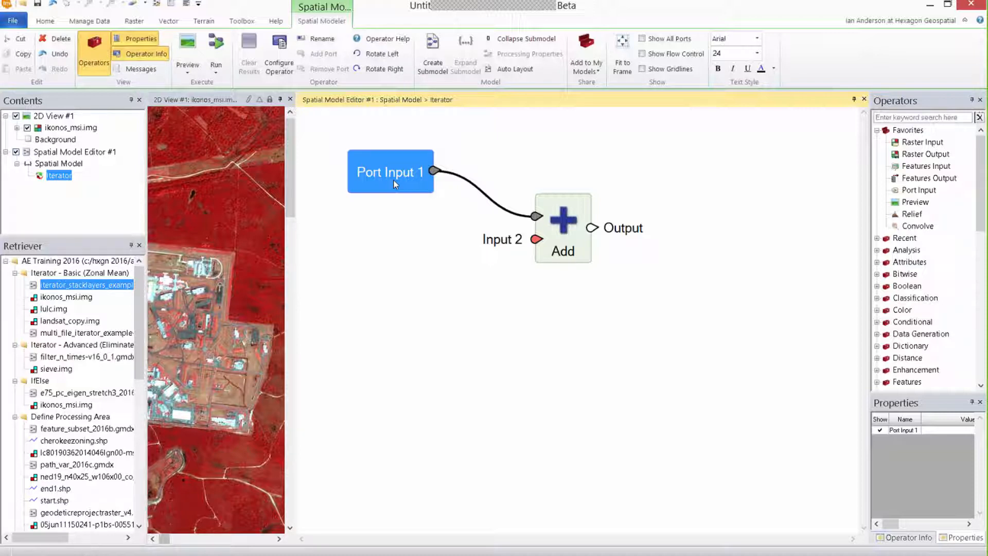
pyautogui.moveTo(386, 188)
pyautogui.mouseDown()
pyautogui.moveTo(374, 258)
pyautogui.moveTo(385, 171)
pyautogui.mouseUp()
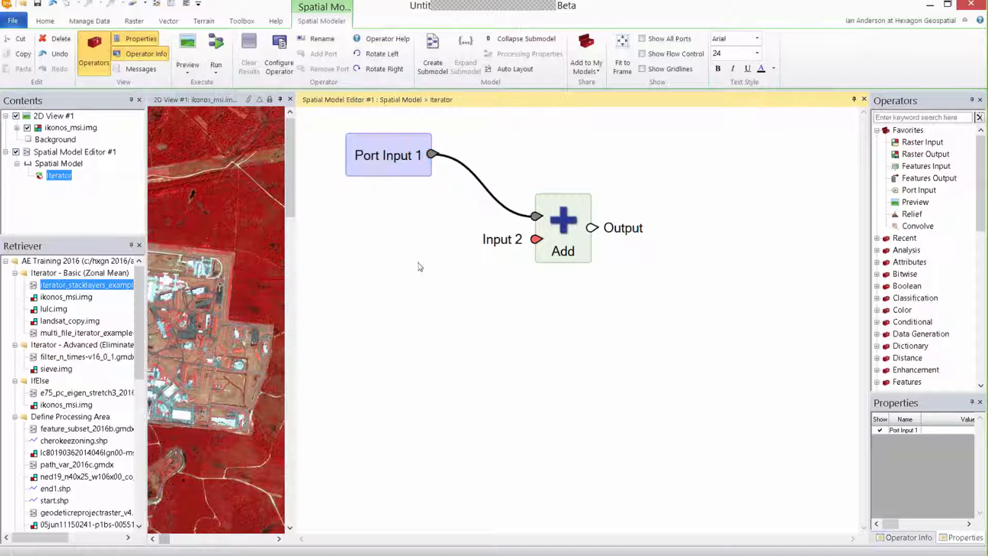
pyautogui.click(393, 157)
pyautogui.click(576, 361)
pyautogui.click(371, 158)
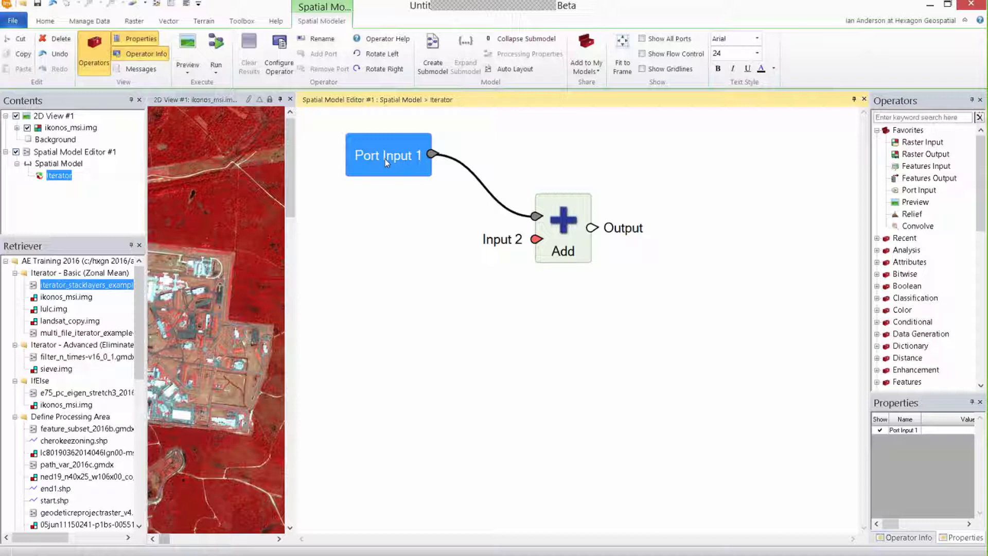
pyautogui.moveTo(385, 158)
pyautogui.mouseDown()
pyautogui.moveTo(397, 187)
pyautogui.moveTo(391, 163)
pyautogui.moveTo(376, 177)
pyautogui.moveTo(377, 156)
pyautogui.mouseUp()
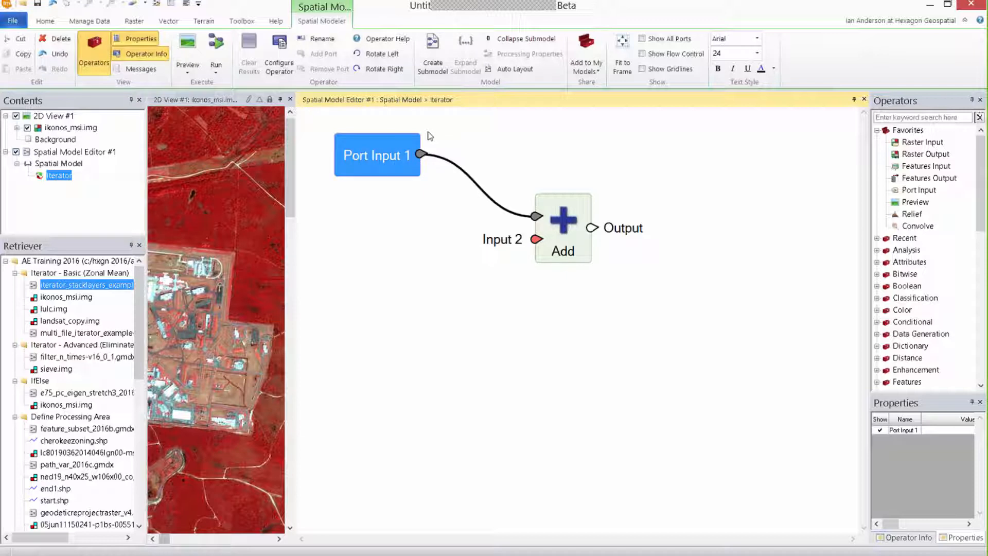
pyautogui.moveTo(381, 167); pyautogui.dragTo(370, 173)
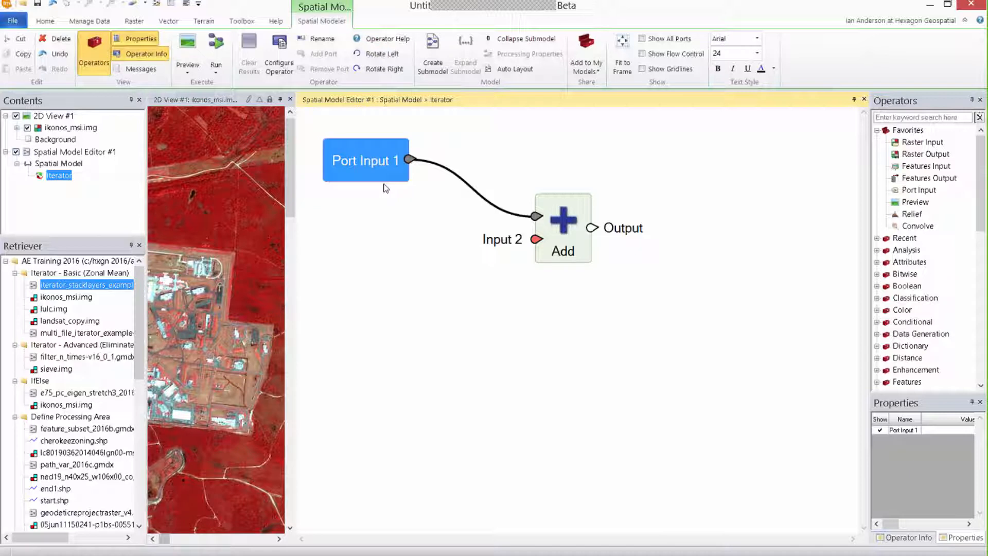
# - Rename the port feeding the Add operator's first input as "Input List"
pyautogui.doubleClick(345, 159)
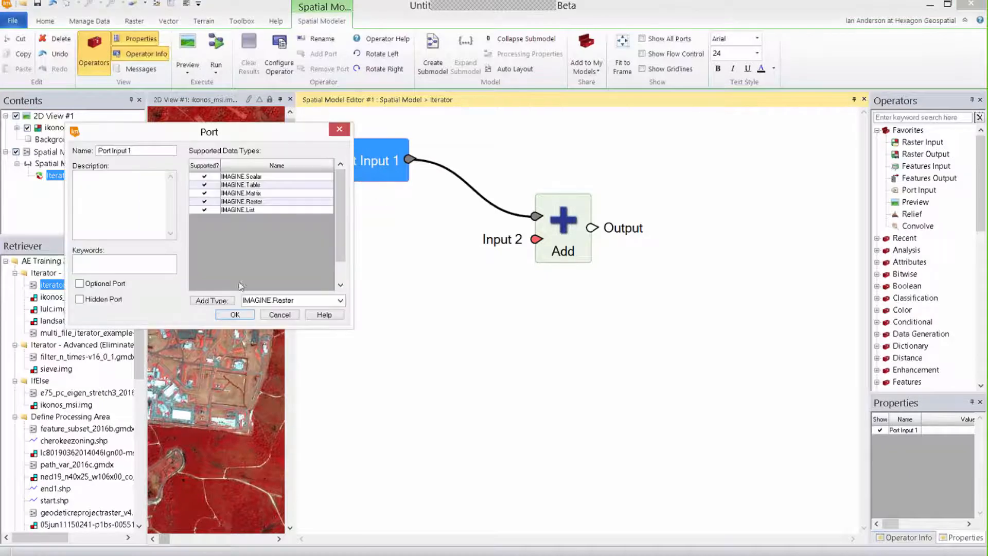
pyautogui.moveTo(166, 140); pyautogui.dragTo(413, 297)
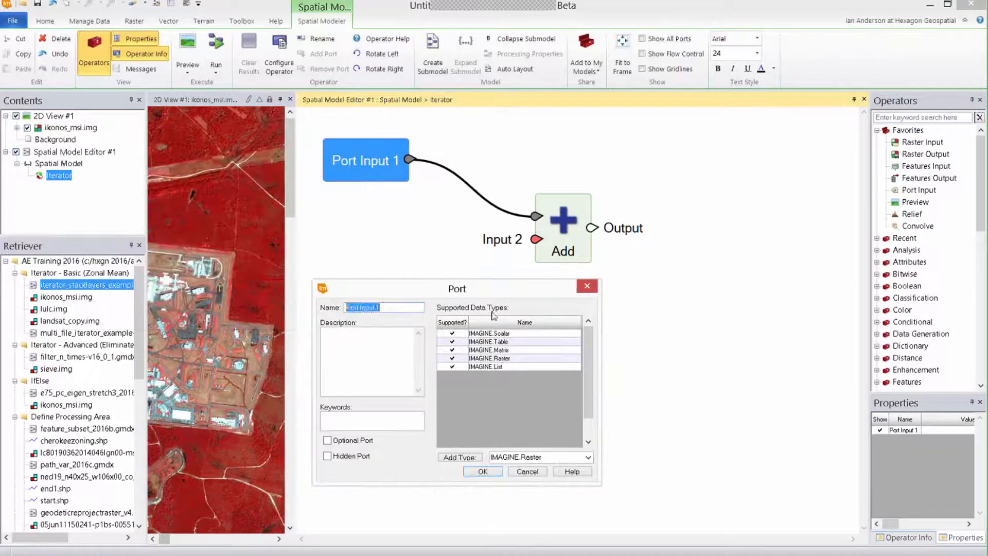
pyautogui.write('Input List')
pyautogui.click(483, 471)
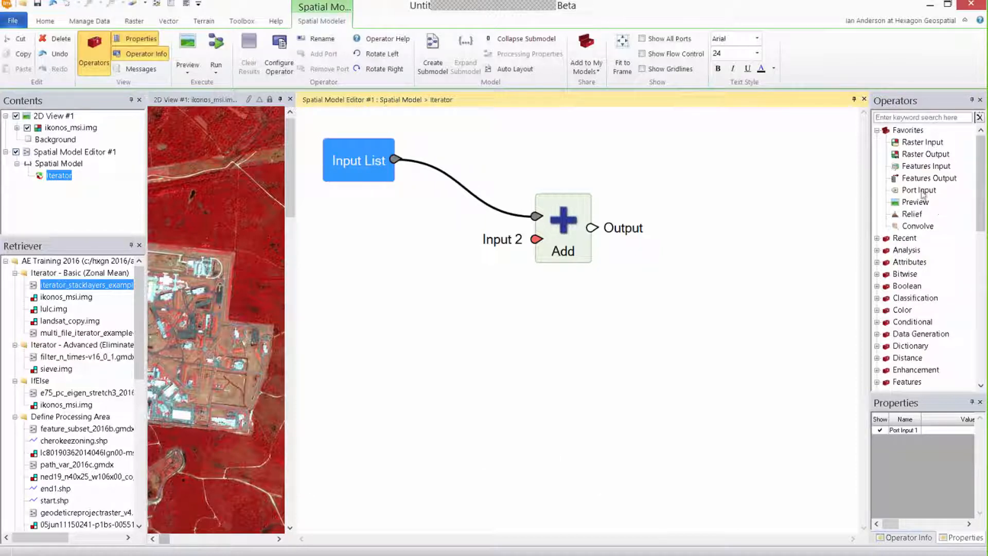
# - Attach a second Port Input to Input 2 of the Add operator, align it below Input List and name it "Other Values"
pyautogui.moveTo(922, 194); pyautogui.dragTo(536, 240)
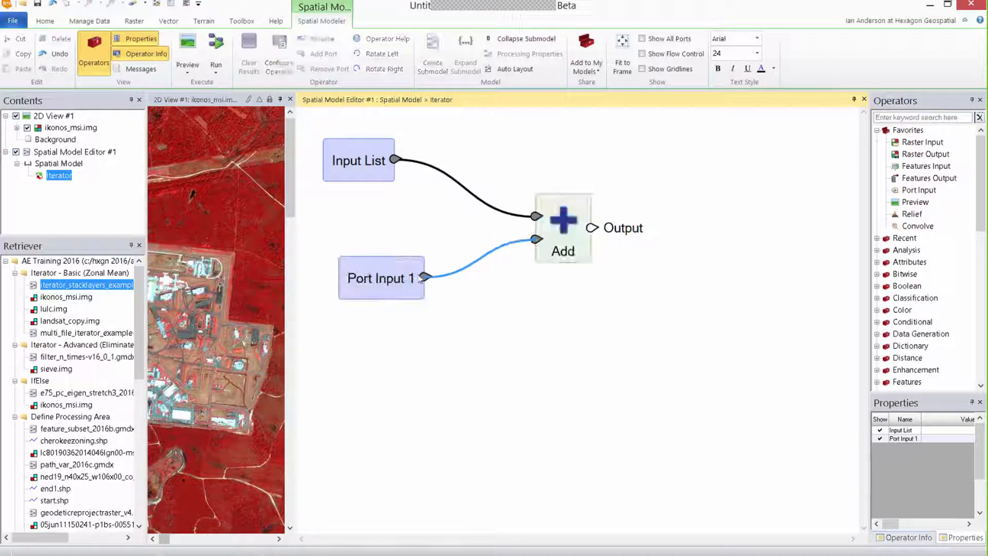
pyautogui.moveTo(389, 277); pyautogui.dragTo(387, 275)
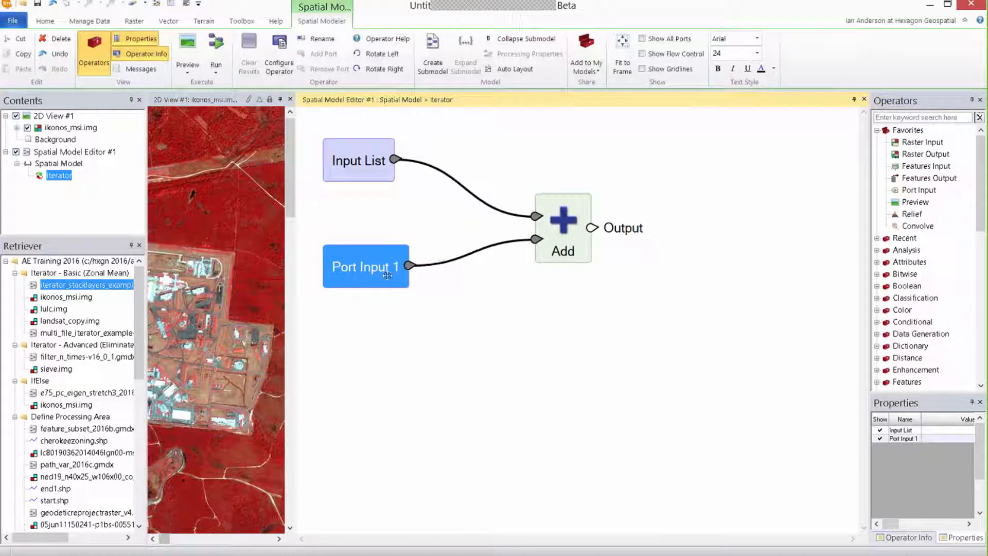
pyautogui.doubleClick(382, 269)
pyautogui.moveTo(283, 133); pyautogui.dragTo(657, 320)
pyautogui.doubleClick(529, 340)
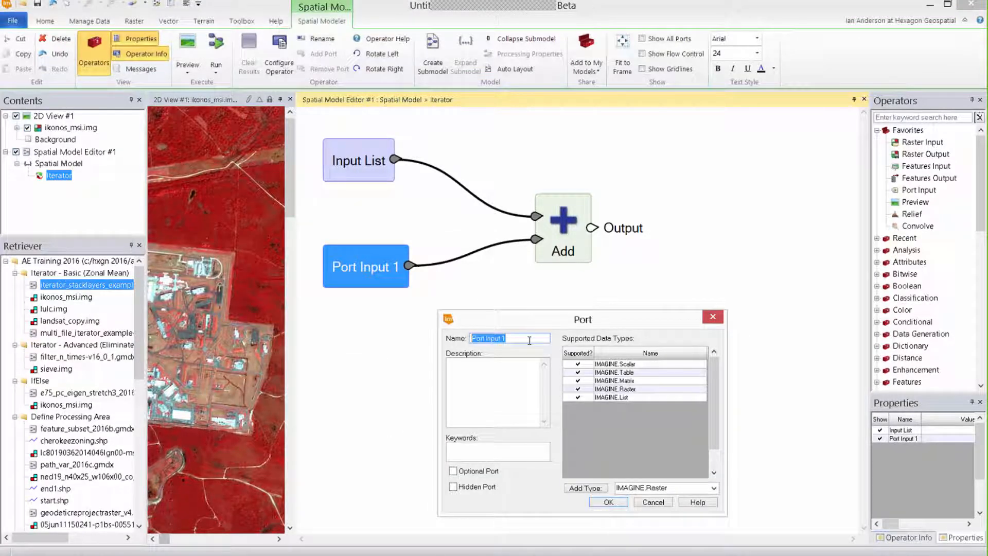
pyautogui.write('Ofher Ve')
pyautogui.write('lu')
pyautogui.write('es')
pyautogui.click(621, 503)
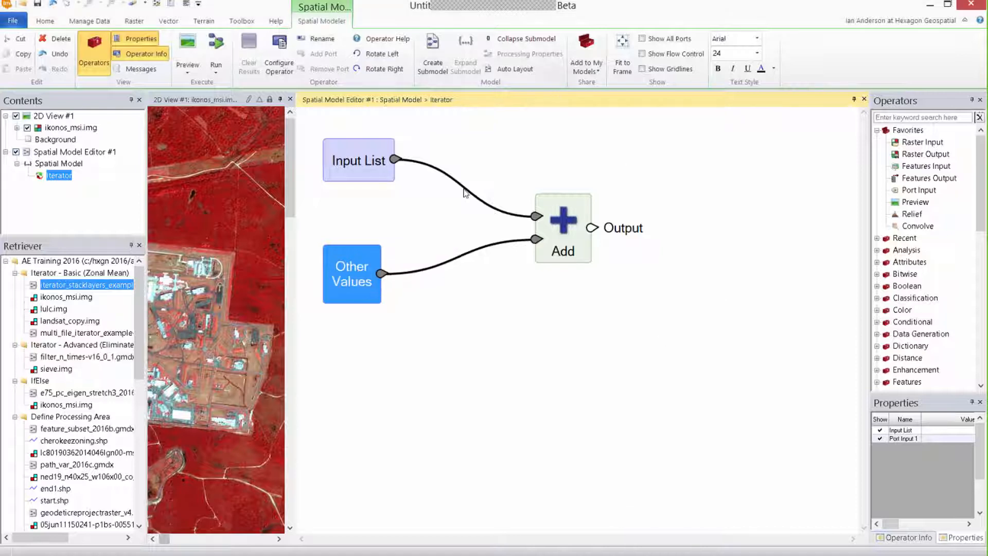
# - Nudge the Other Values block slightly lower, and connect a Port Output found with an operator search for "port" to Add's output
pyautogui.moveTo(367, 290); pyautogui.dragTo(373, 295)
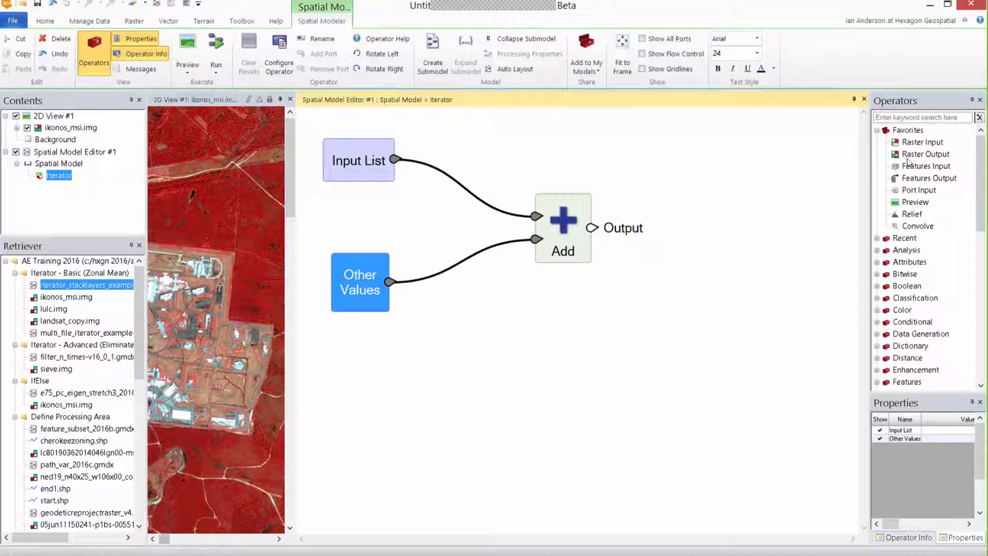
pyautogui.moveTo(980, 173)
pyautogui.mouseDown()
pyautogui.moveTo(981, 256)
pyautogui.moveTo(981, 175)
pyautogui.mouseUp()
pyautogui.click(921, 117)
pyautogui.write('p')
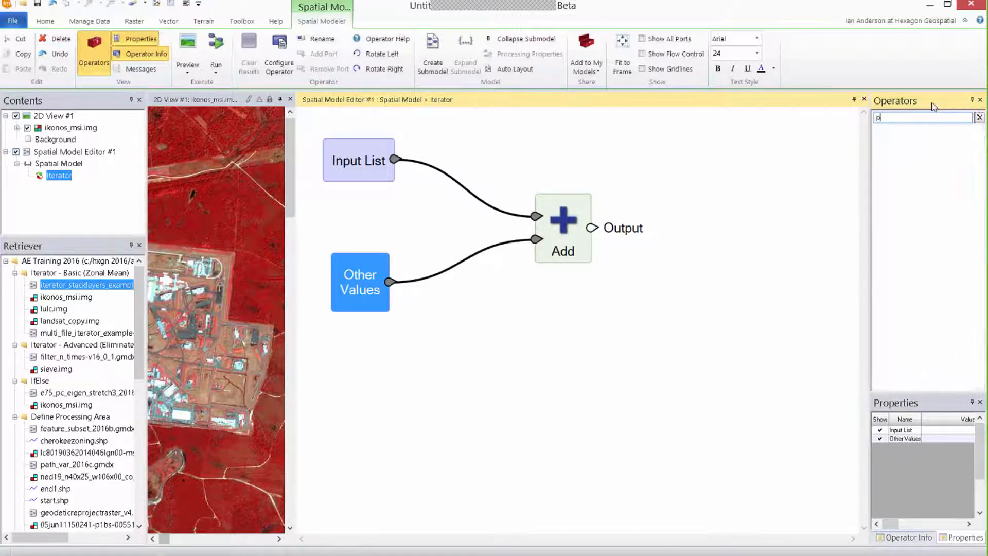
pyautogui.write('ort')
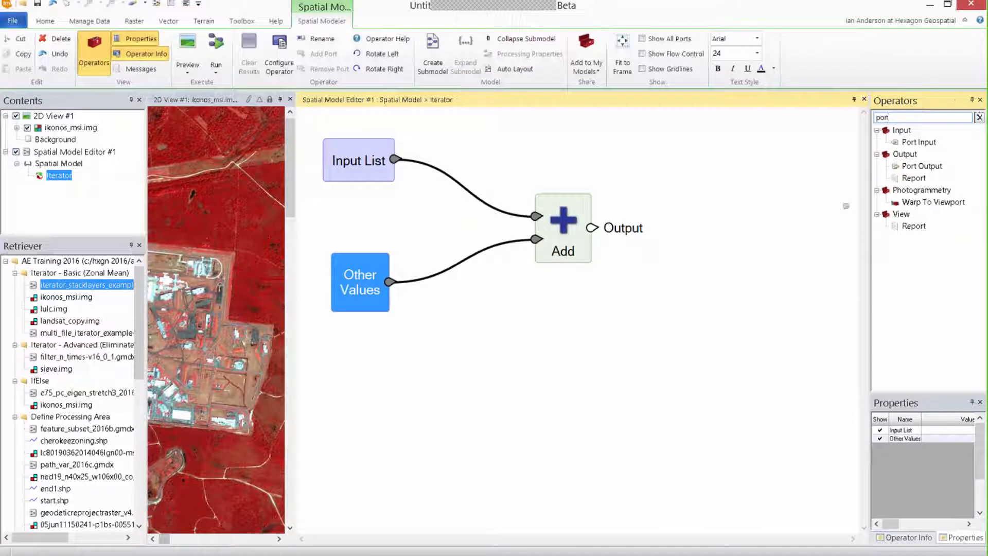
pyautogui.moveTo(922, 166); pyautogui.dragTo(746, 265)
pyautogui.moveTo(592, 227); pyautogui.dragTo(706, 268)
# - Rename the port connected to the Add operator's output as "Iterator Output"
pyautogui.doubleClick(716, 266)
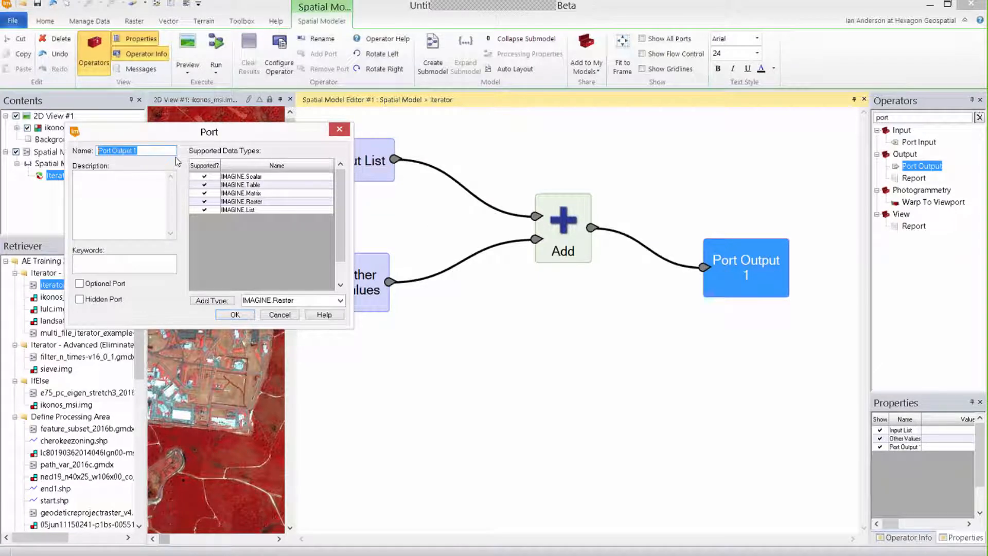
pyautogui.press('BackSpace')
pyautogui.write('Iterator Output')
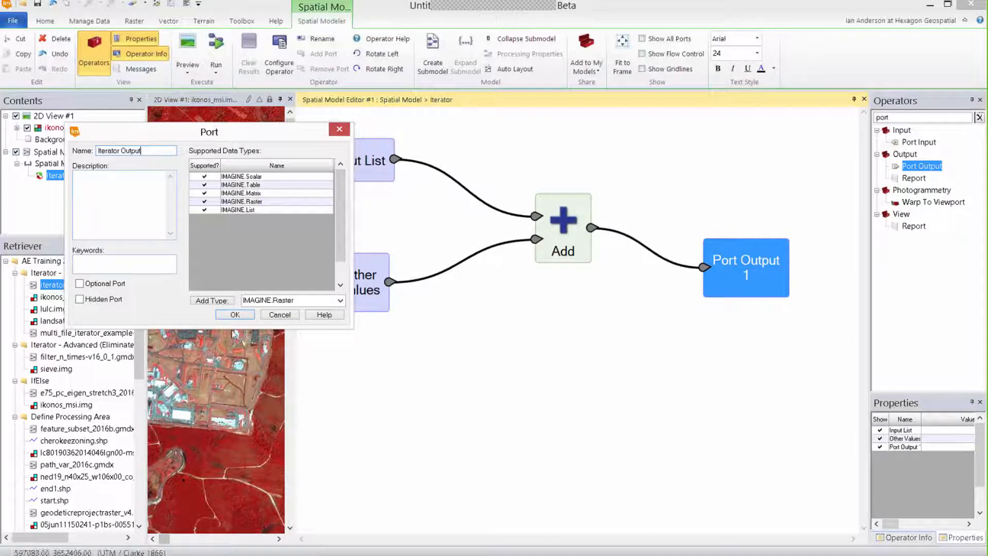
pyautogui.click(235, 315)
# - Rearrange the submodel so Input List and Other Values sit above and below Add's level, with Iterator Output farther out beside Add
pyautogui.moveTo(556, 252); pyautogui.dragTo(556, 262)
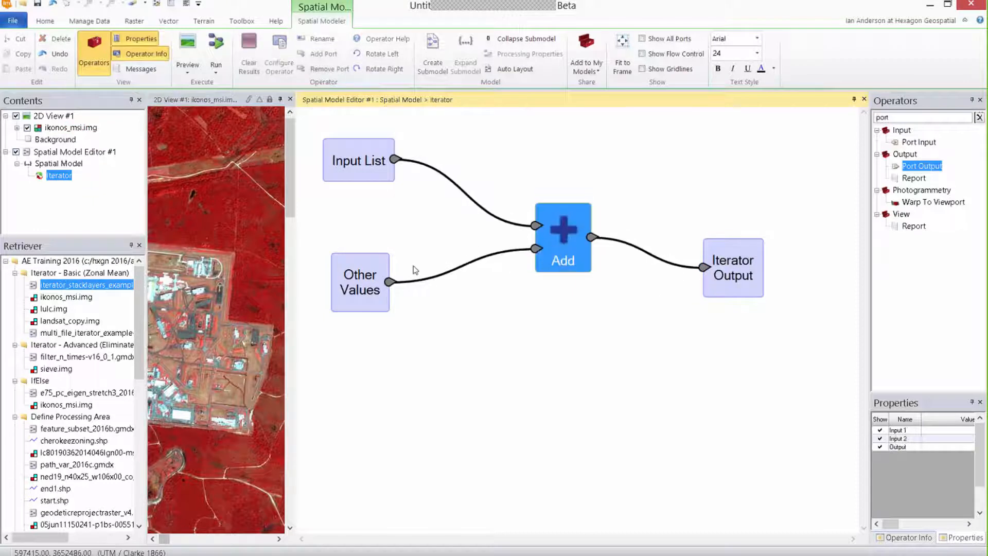
pyautogui.moveTo(371, 288); pyautogui.dragTo(406, 305)
pyautogui.moveTo(370, 164); pyautogui.dragTo(403, 182)
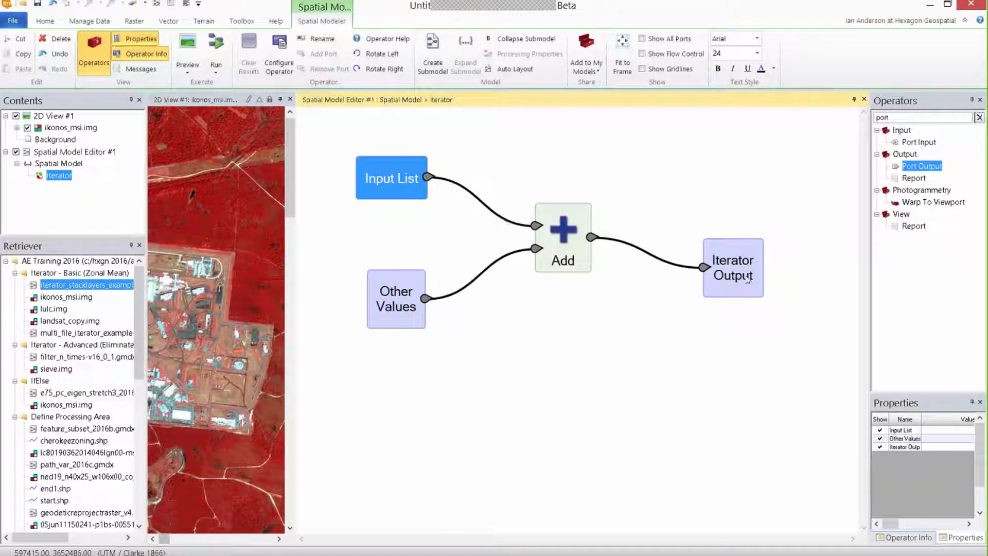
pyautogui.moveTo(734, 267); pyautogui.dragTo(755, 254)
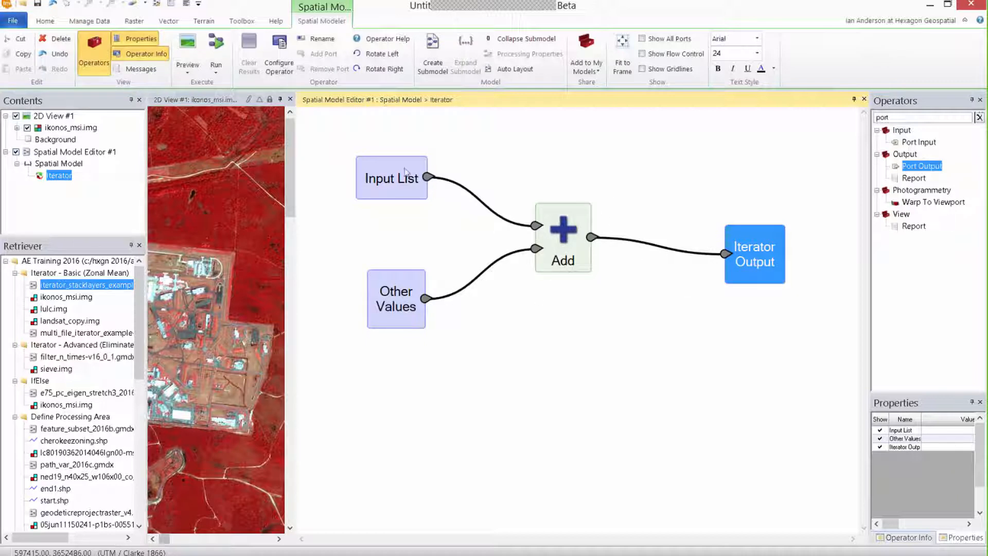
pyautogui.moveTo(406, 177); pyautogui.dragTo(413, 159)
pyautogui.moveTo(402, 290); pyautogui.dragTo(408, 294)
pyautogui.moveTo(393, 178); pyautogui.dragTo(387, 173)
pyautogui.click(388, 200)
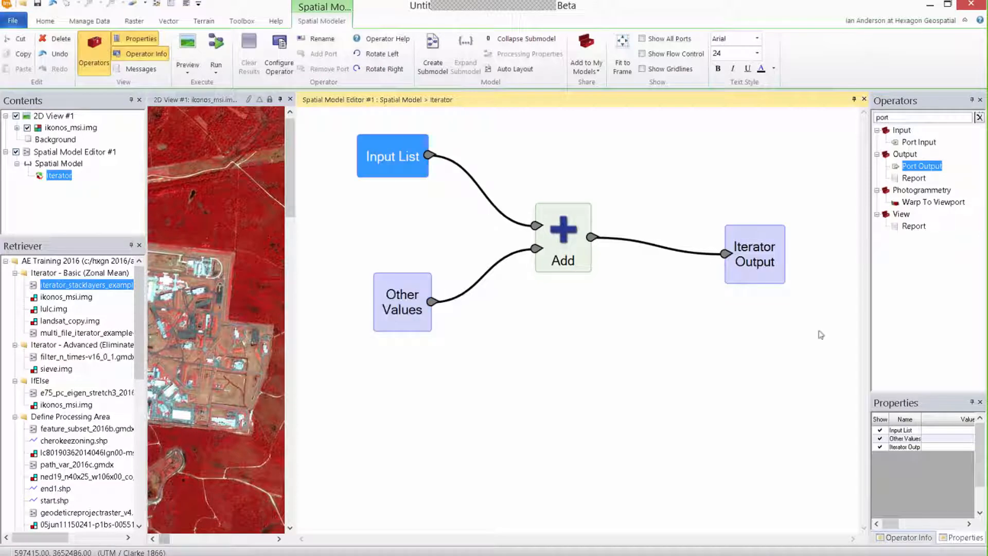
# - Collapse the submodel and move the Iterator block toward the middle of the parent model's canvas
pyautogui.click(553, 40)
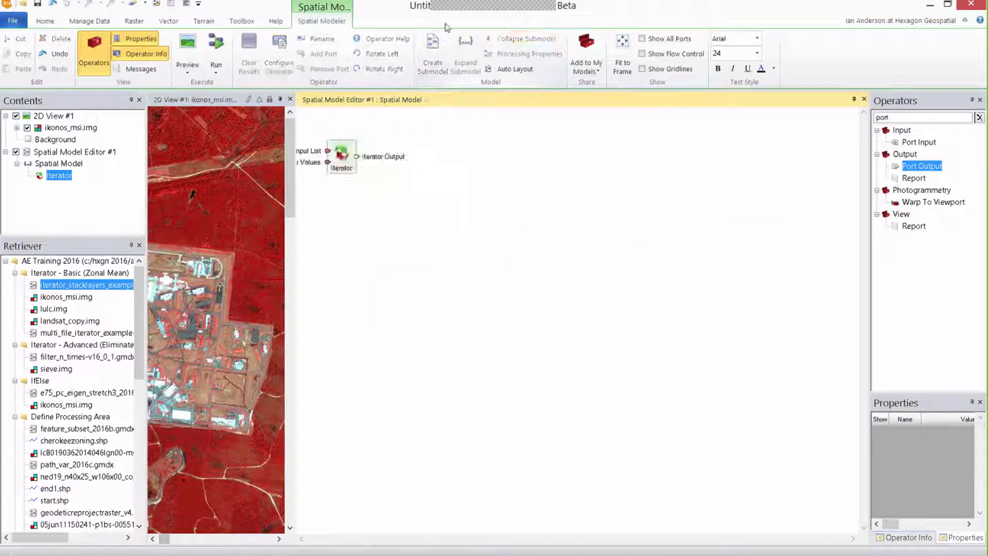
pyautogui.moveTo(355, 172); pyautogui.dragTo(570, 230)
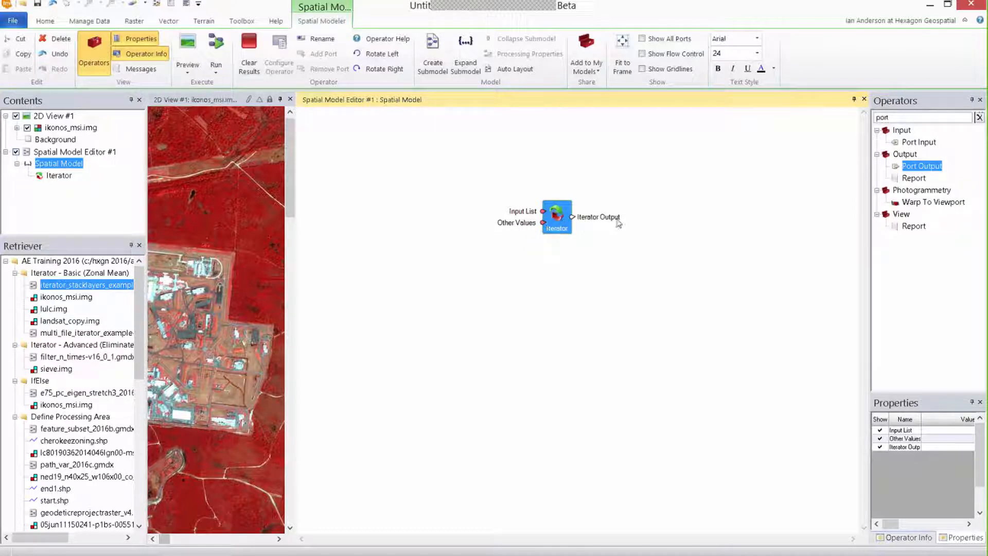
pyautogui.moveTo(552, 228); pyautogui.dragTo(572, 223)
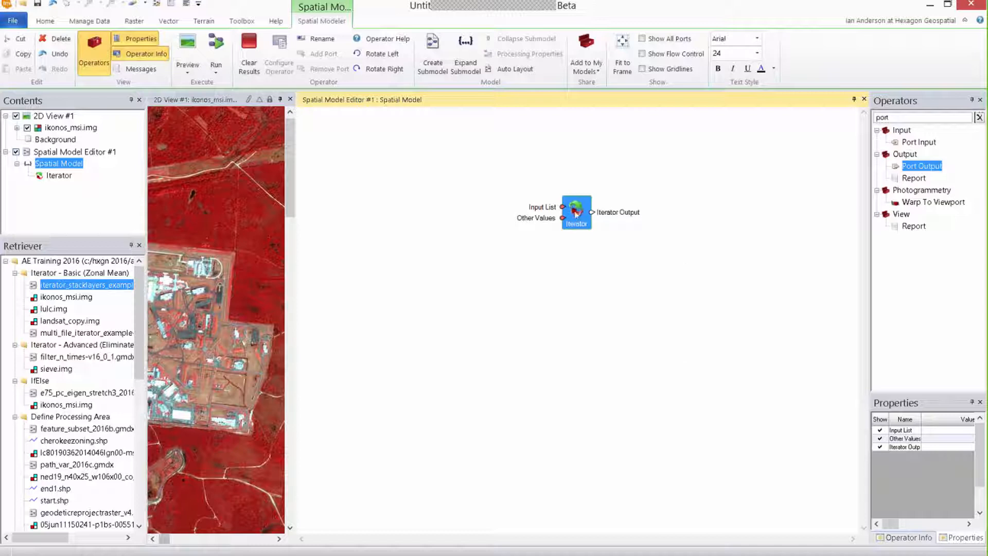
pyautogui.moveTo(578, 216); pyautogui.dragTo(595, 226)
# - Attach a List operator, found by searching for "list", to the Iterator's Input List port and delete it again
pyautogui.click(979, 118)
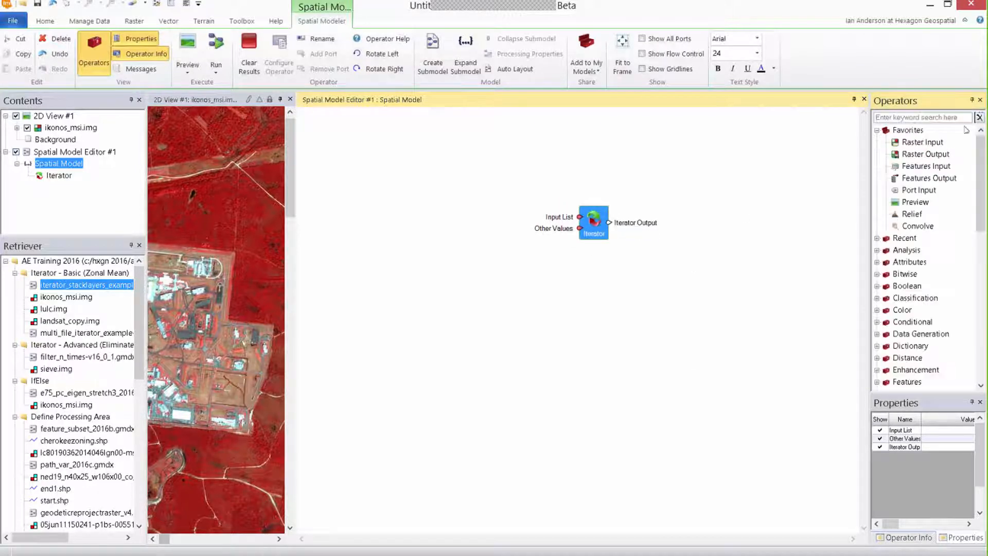
pyautogui.write('list')
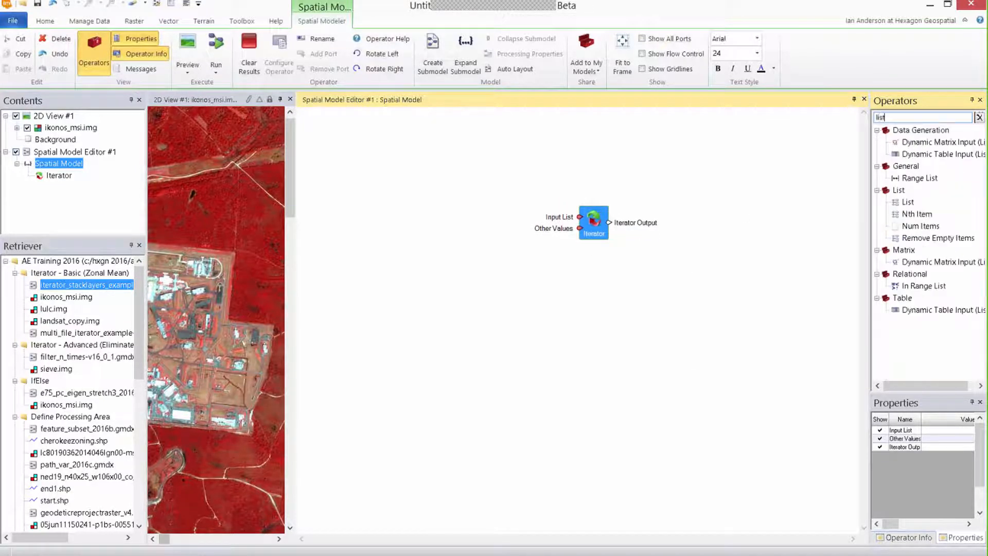
pyautogui.moveTo(908, 202); pyautogui.dragTo(580, 216)
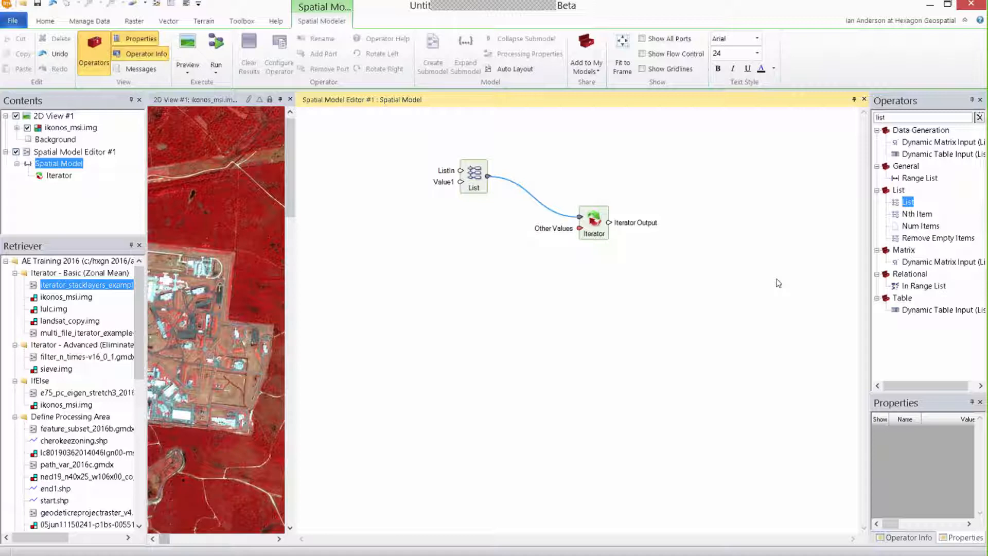
pyautogui.click(472, 181)
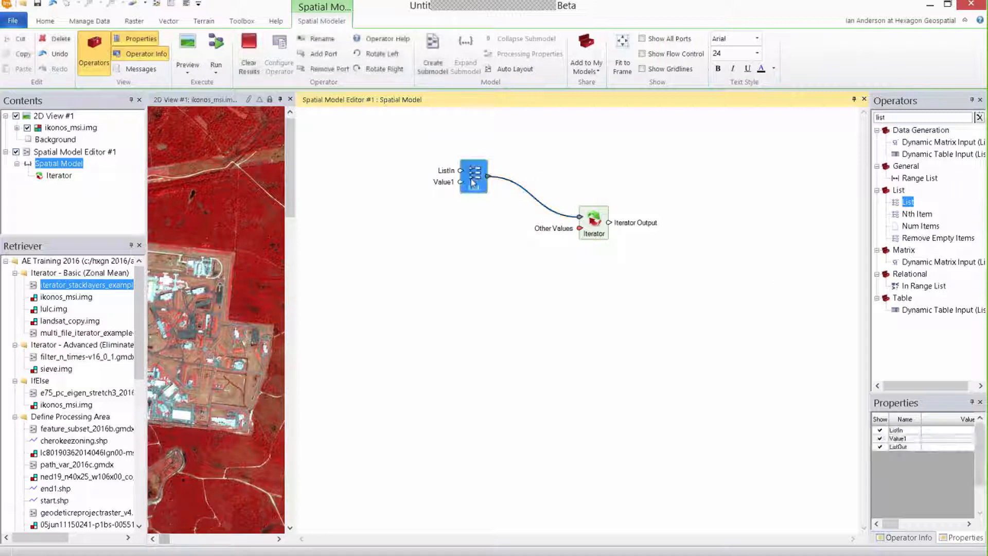
pyautogui.press('Delete')
# - Examine the Iterator block's Input List, Other Values and Iterator Output ports up close
pyautogui.moveTo(596, 232); pyautogui.dragTo(562, 208)
pyautogui.click(602, 261)
pyautogui.scroll(5, 561, 237)
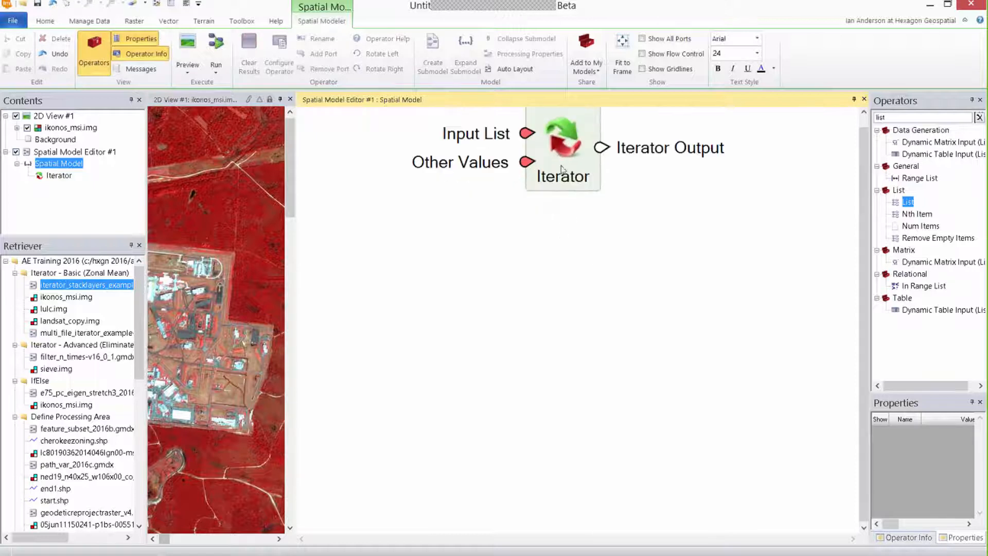
pyautogui.moveTo(562, 169); pyautogui.dragTo(569, 266)
pyautogui.click(585, 359)
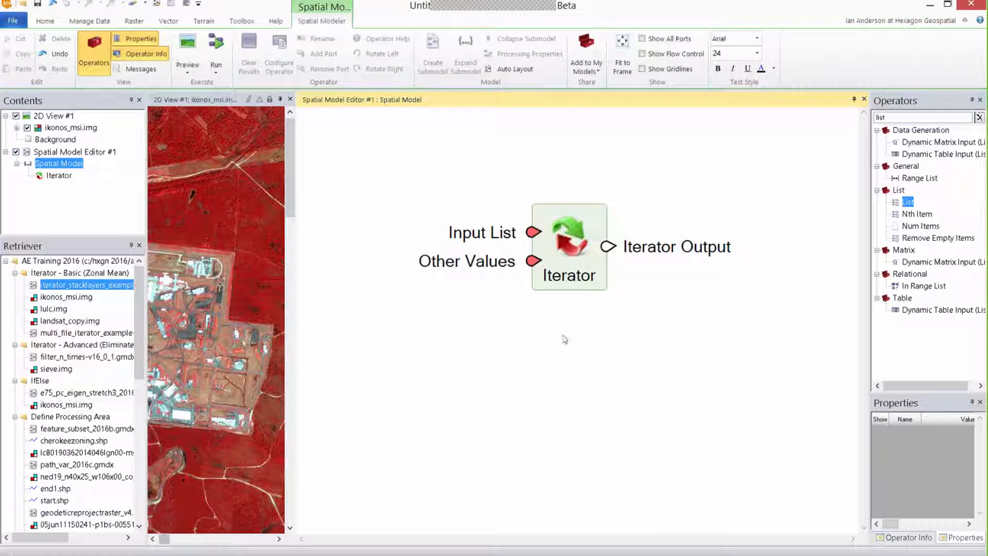
# - Delete the Iterator block and load the example model iterator_stacklayers_example from the Retriever into the model editor
pyautogui.click(570, 256)
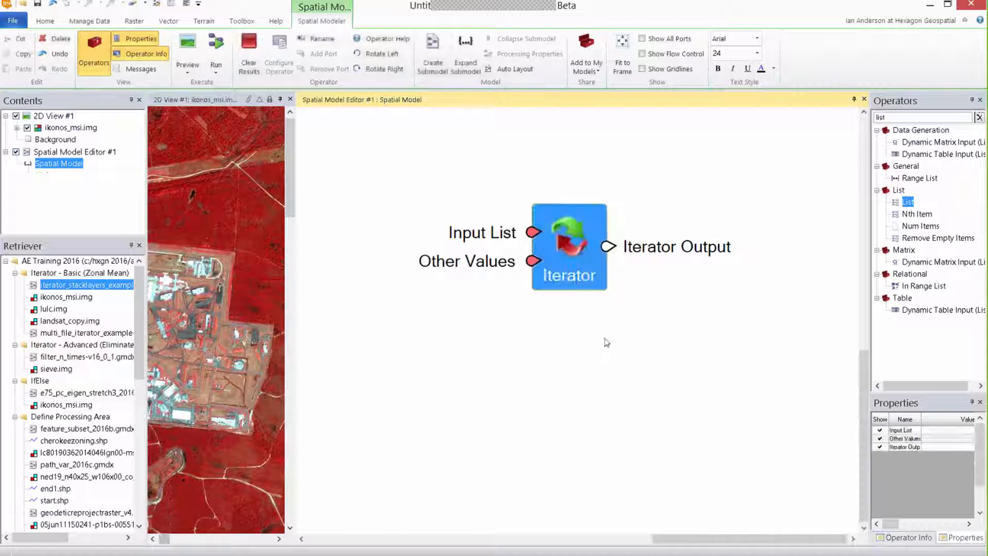
pyautogui.press('Delete')
pyautogui.moveTo(48, 285); pyautogui.dragTo(546, 253)
pyautogui.click(503, 318)
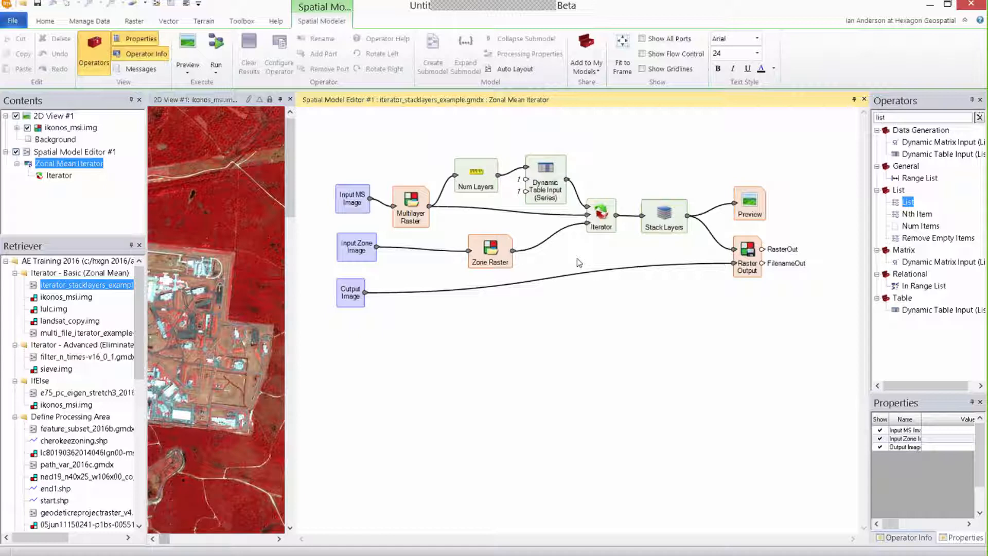
# - Inspect the submodel inside the Zonal Mean Iterator model's Iterator and return to the top-level model
pyautogui.moveTo(491, 252); pyautogui.dragTo(489, 265)
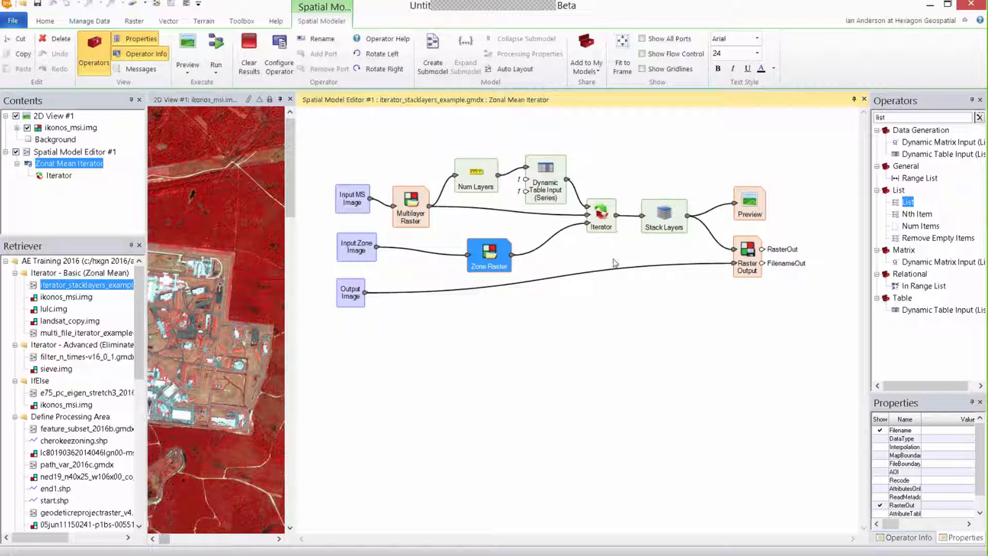
pyautogui.doubleClick(592, 222)
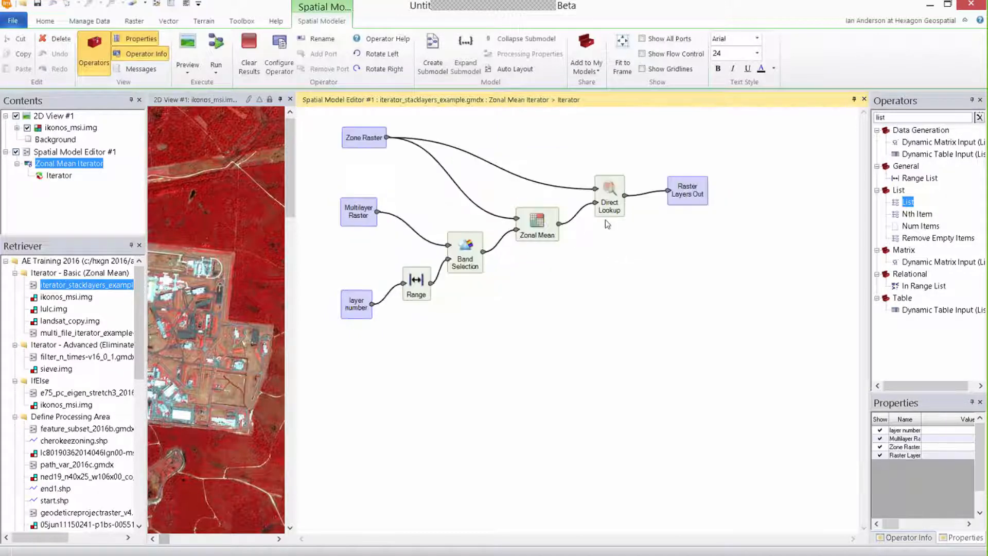
pyautogui.click(525, 39)
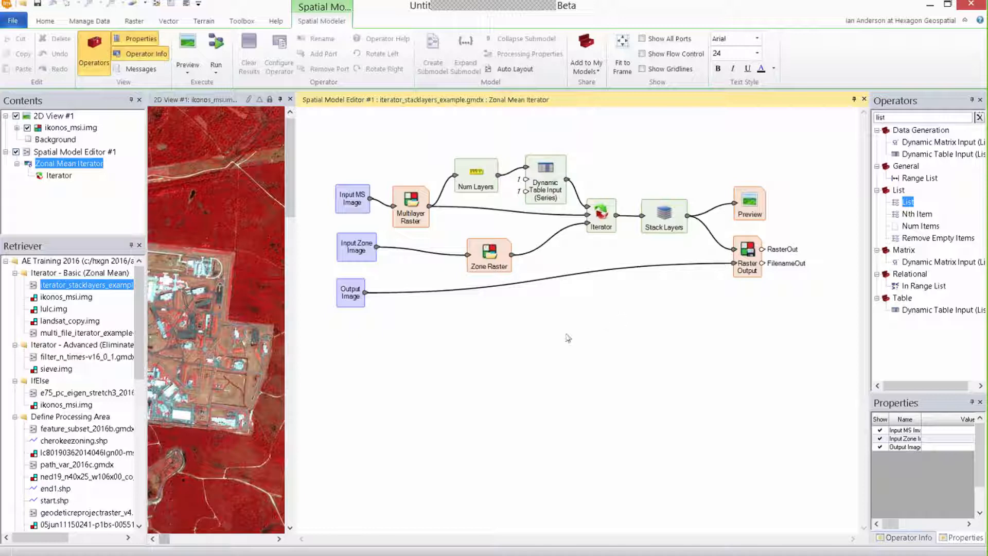
pyautogui.moveTo(490, 265); pyautogui.dragTo(493, 268)
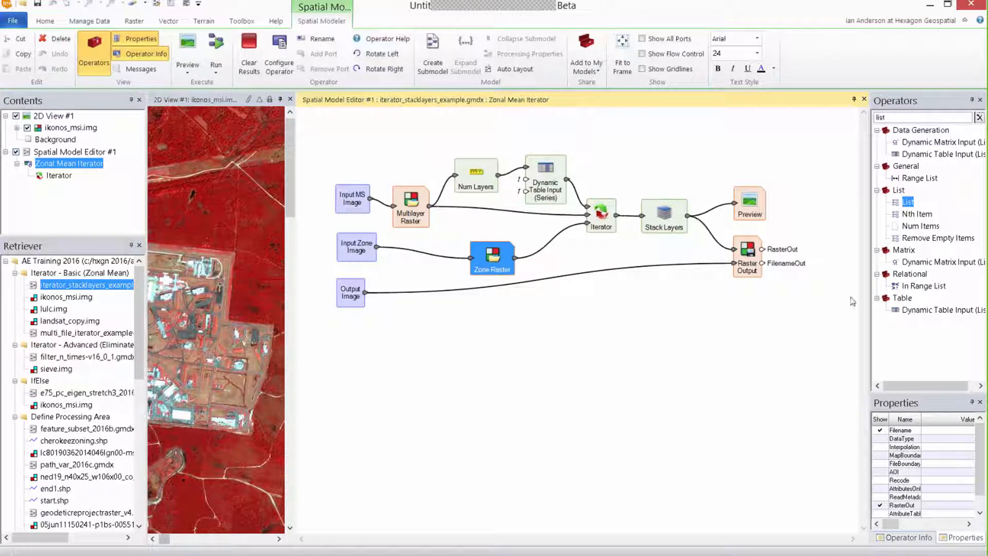
# - Clear the operator search and browse to the Zonal category in a widened operator list
pyautogui.moveTo(870, 307); pyautogui.dragTo(835, 306)
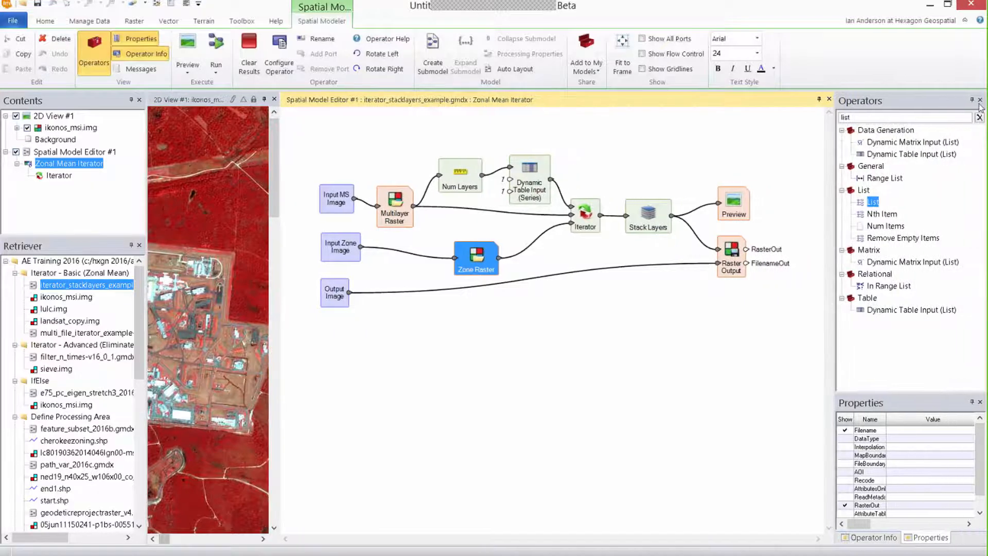
pyautogui.click(979, 117)
pyautogui.moveTo(982, 199); pyautogui.dragTo(981, 333)
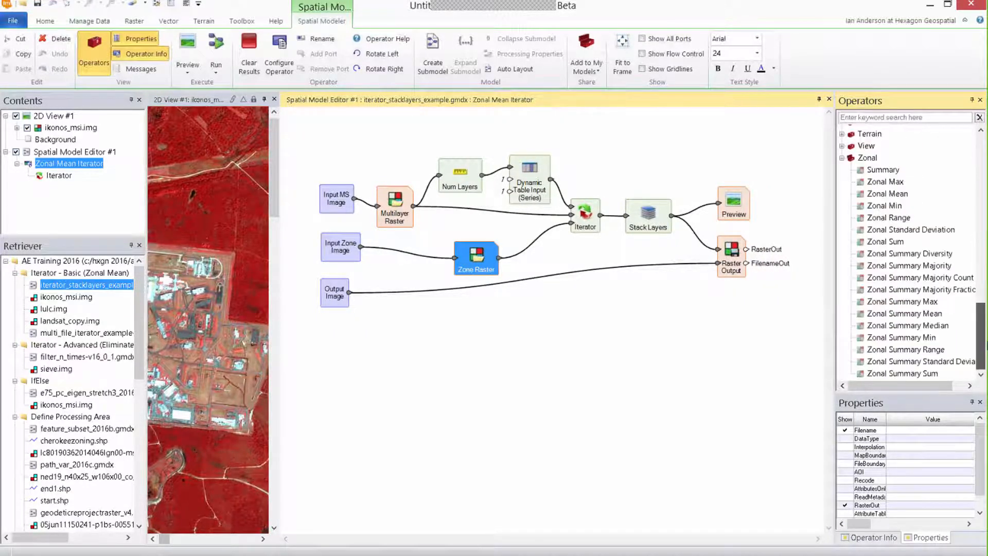
# - Place a Zonal Mean operator from the Zonal category in the empty area below the workflow
pyautogui.click(890, 195)
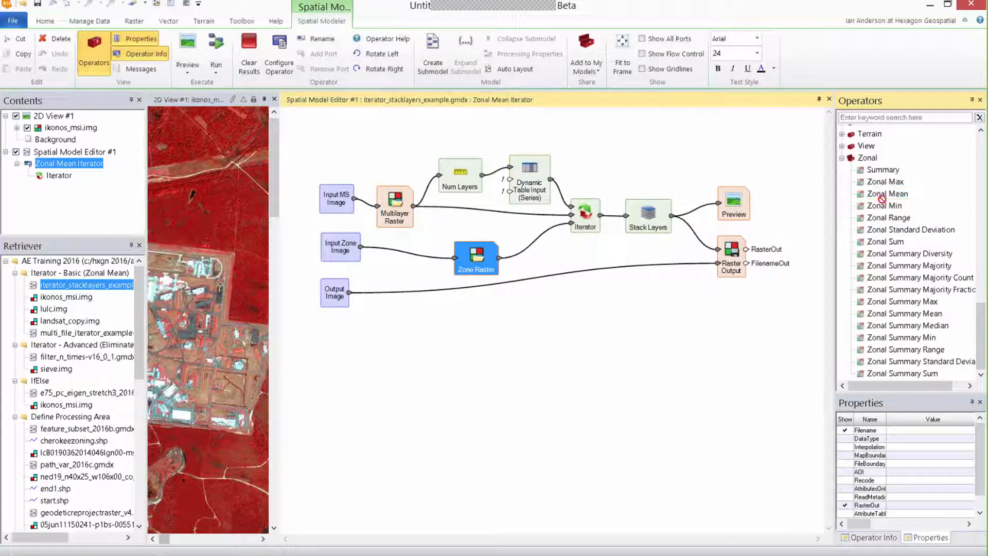
pyautogui.moveTo(888, 194); pyautogui.dragTo(587, 381)
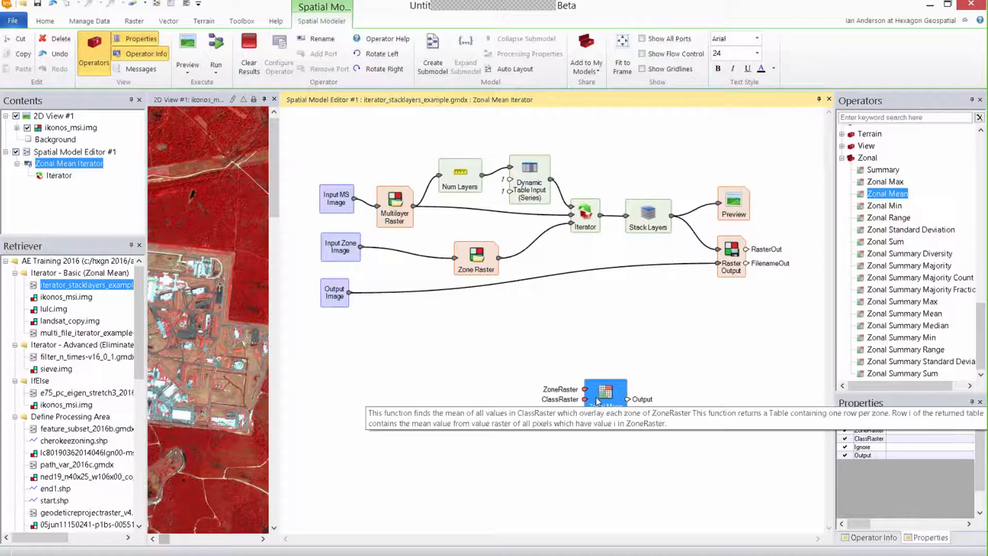
pyautogui.click(599, 486)
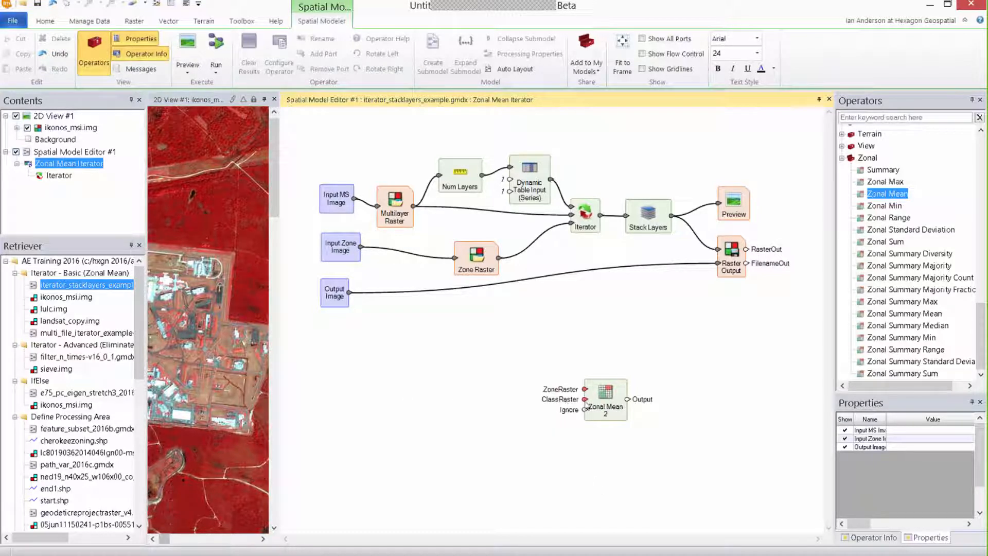
# - Read the description of the unconnected Zonal Mean operator and delete that operator
pyautogui.click(620, 415)
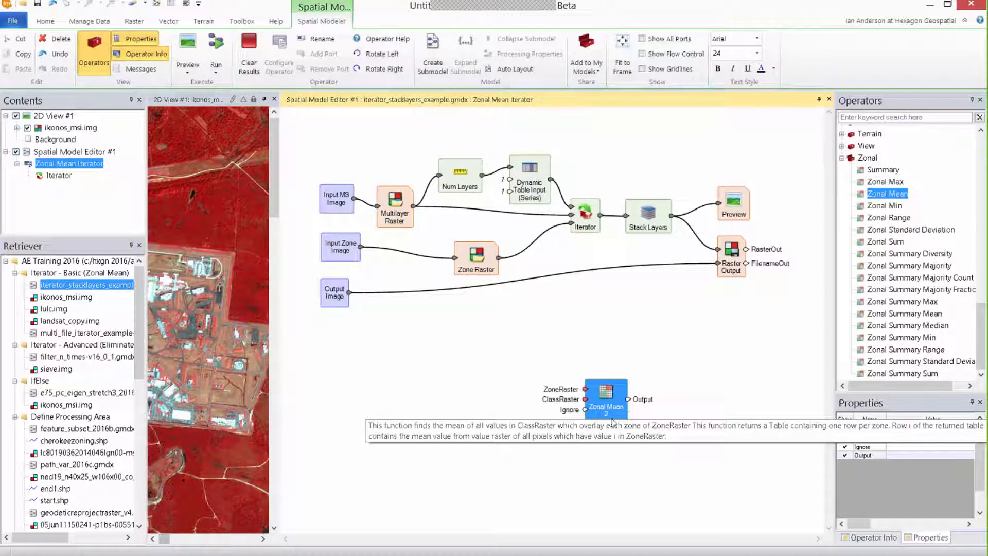
pyautogui.click(627, 443)
pyautogui.click(618, 408)
pyautogui.press('Delete')
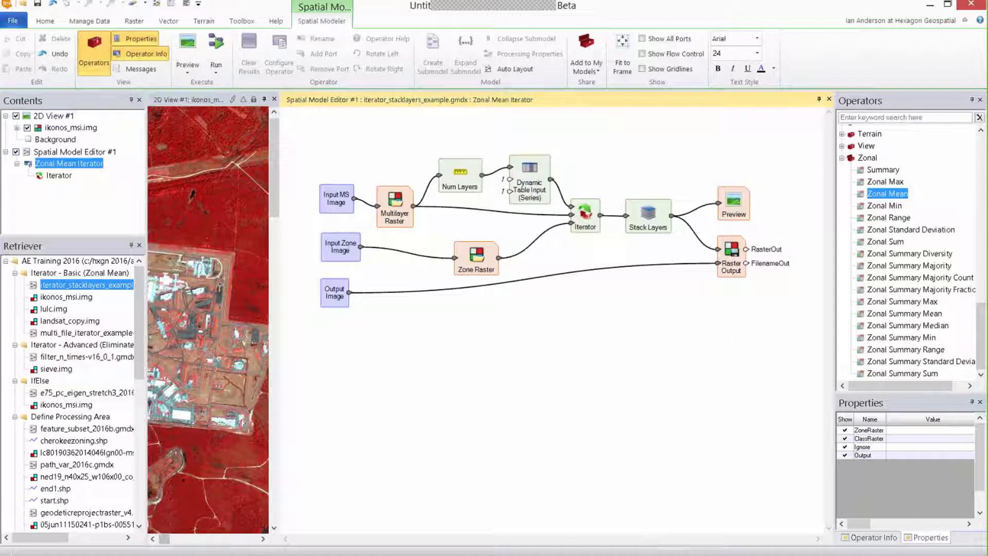
# - Shift the Dynamic Table Input (Series) and Num Layers operators slightly higher and nudge the Multilayer Raster operator
pyautogui.click(534, 177)
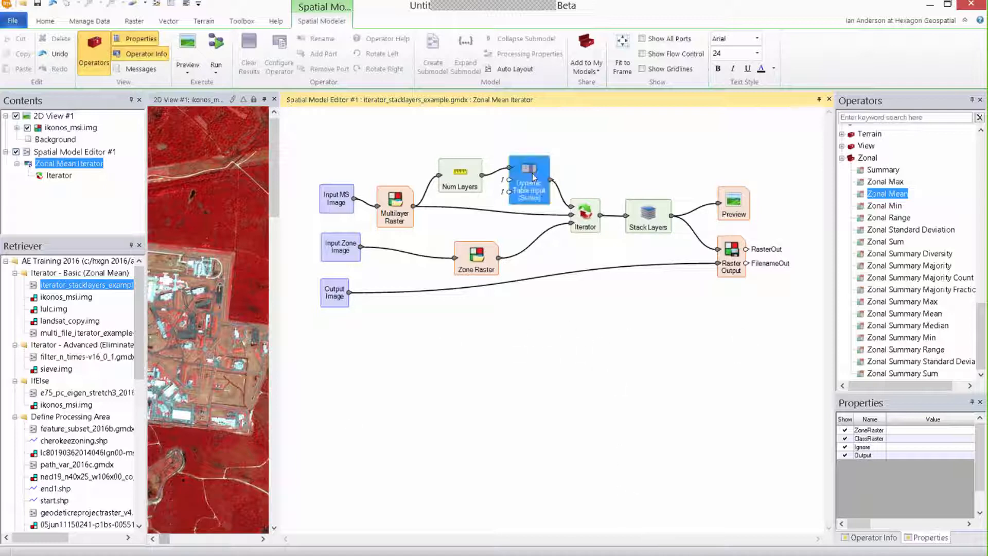
pyautogui.moveTo(533, 177); pyautogui.dragTo(532, 162)
pyautogui.moveTo(459, 173)
pyautogui.mouseDown()
pyautogui.moveTo(452, 164)
pyautogui.moveTo(470, 167)
pyautogui.mouseUp()
pyautogui.click(397, 215)
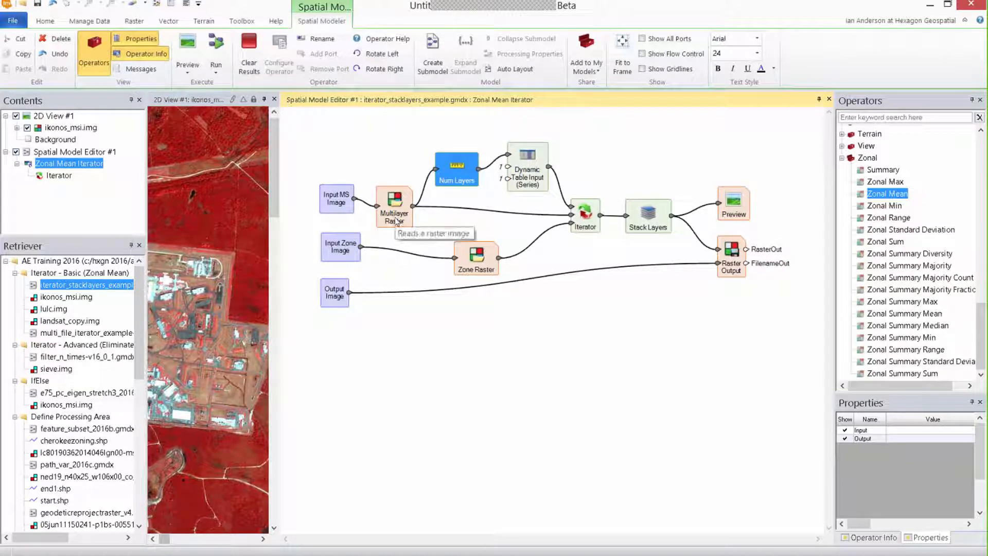
pyautogui.click(397, 222)
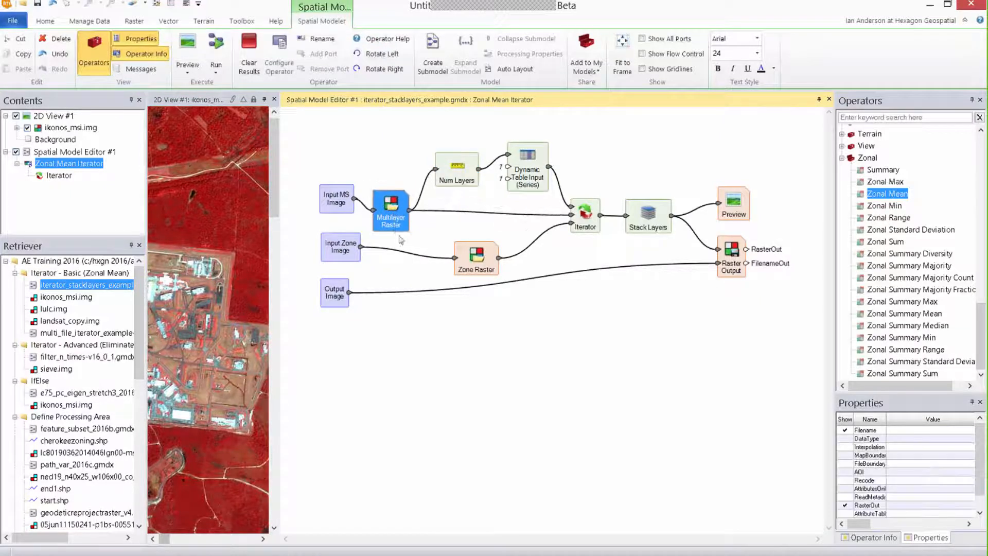
pyautogui.moveTo(399, 212); pyautogui.dragTo(401, 213)
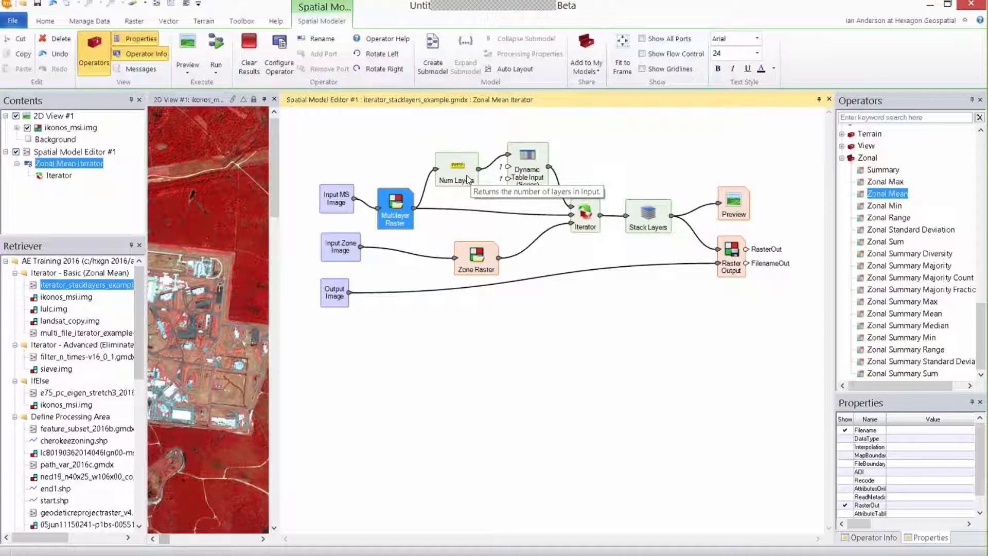
# - Check the ports of the Dynamic Table Input (Series) operator and open the Iterator submodel
pyautogui.click(526, 175)
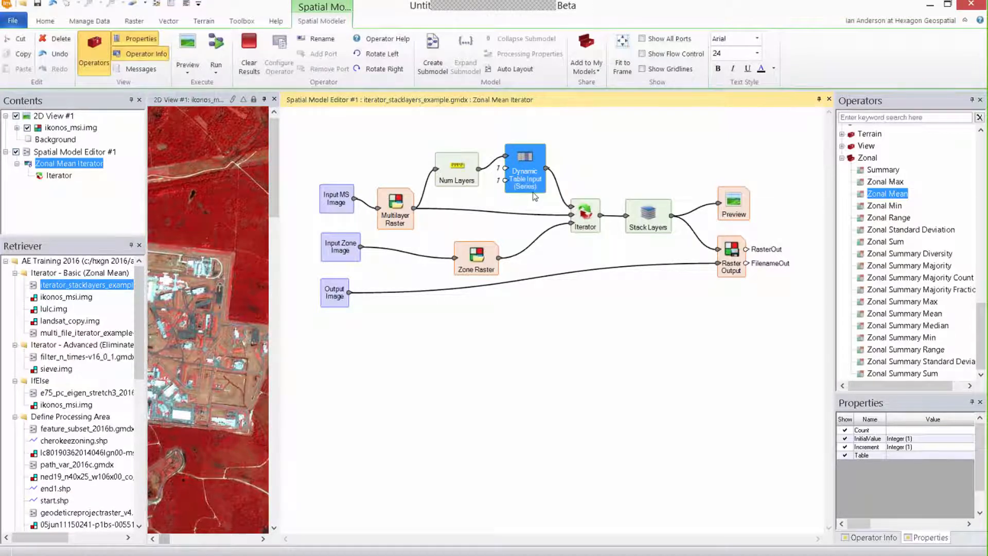
pyautogui.moveTo(536, 196)
pyautogui.doubleClick(585, 218)
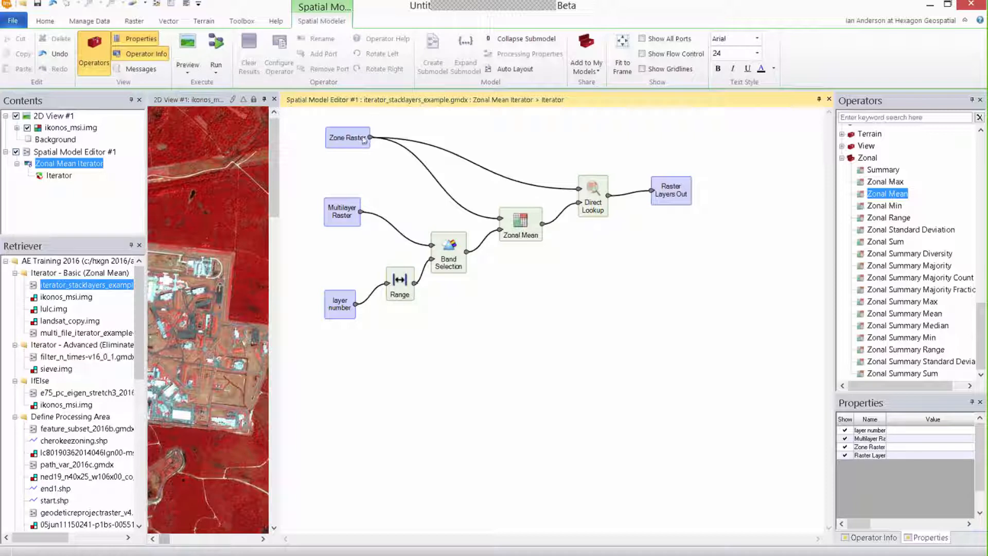
# - Nudge the Zone Raster, Multilayer Raster and layer number ports in the submodel, and return to the parent Zonal Mean Iterator model
pyautogui.moveTo(357, 143)
pyautogui.mouseDown()
pyautogui.moveTo(351, 129)
pyautogui.moveTo(347, 142)
pyautogui.mouseUp()
pyautogui.moveTo(344, 217)
pyautogui.mouseDown()
pyautogui.moveTo(320, 201)
pyautogui.moveTo(350, 215)
pyautogui.moveTo(340, 219)
pyautogui.mouseUp()
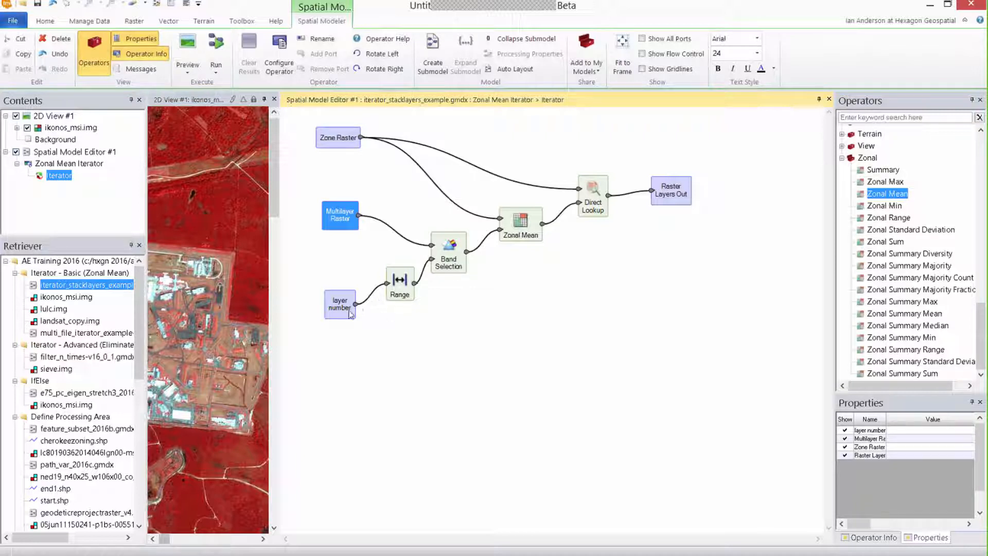
pyautogui.moveTo(346, 303)
pyautogui.mouseDown()
pyautogui.moveTo(334, 308)
pyautogui.moveTo(349, 310)
pyautogui.mouseUp()
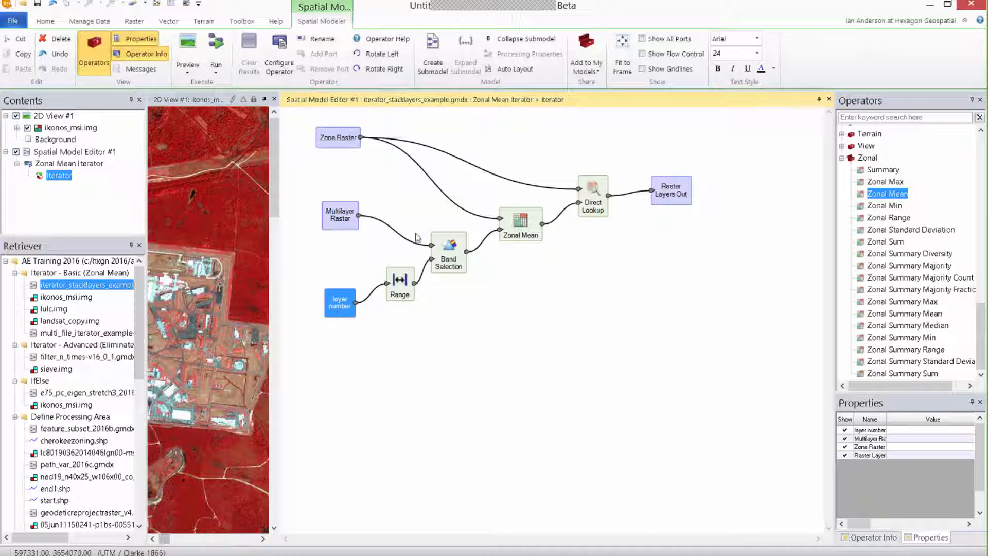
pyautogui.moveTo(536, 233)
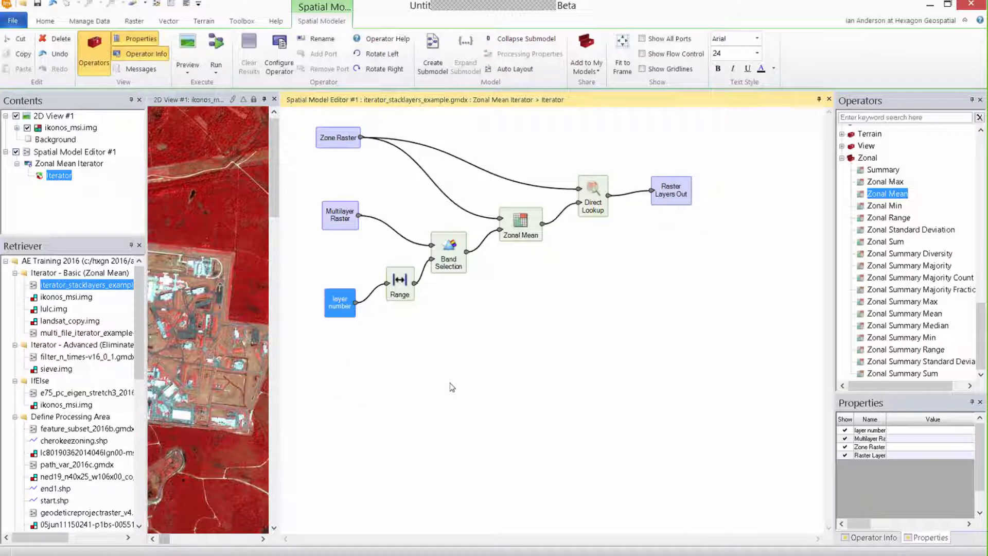
pyautogui.click(519, 41)
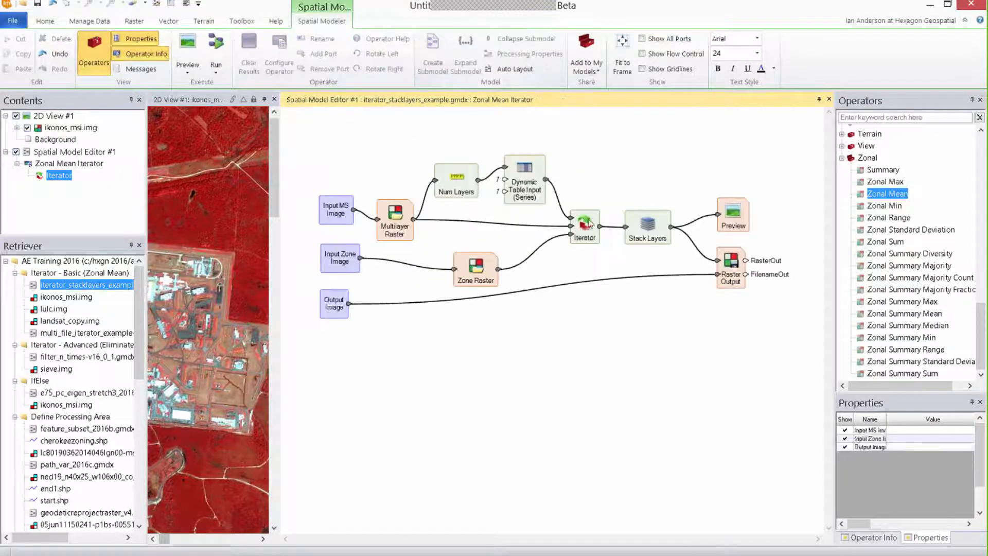
pyautogui.moveTo(627, 235); pyautogui.dragTo(643, 233)
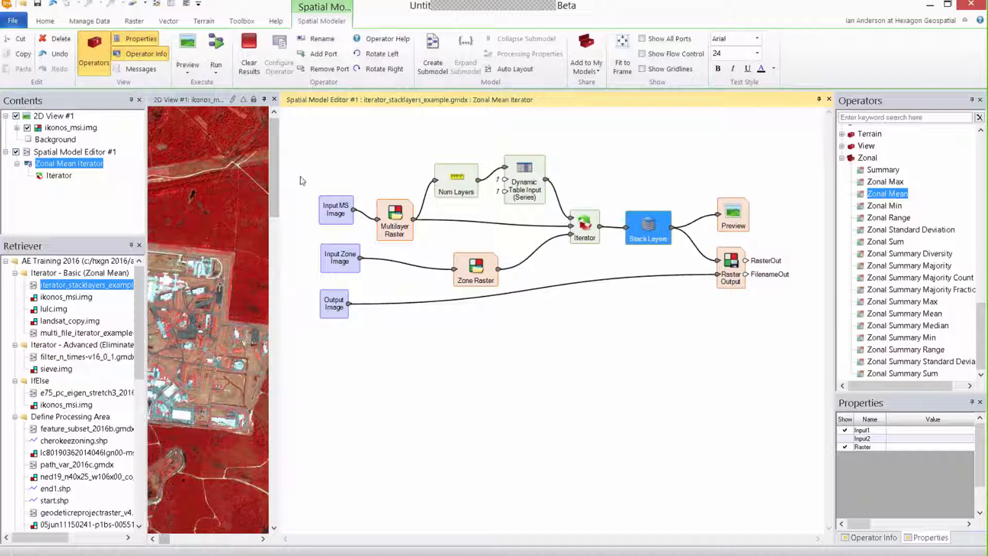
# - Start a preview of the model and choose the recent ikonos_msi.img from the Charleston folder as the Input MS Image
pyautogui.click(188, 46)
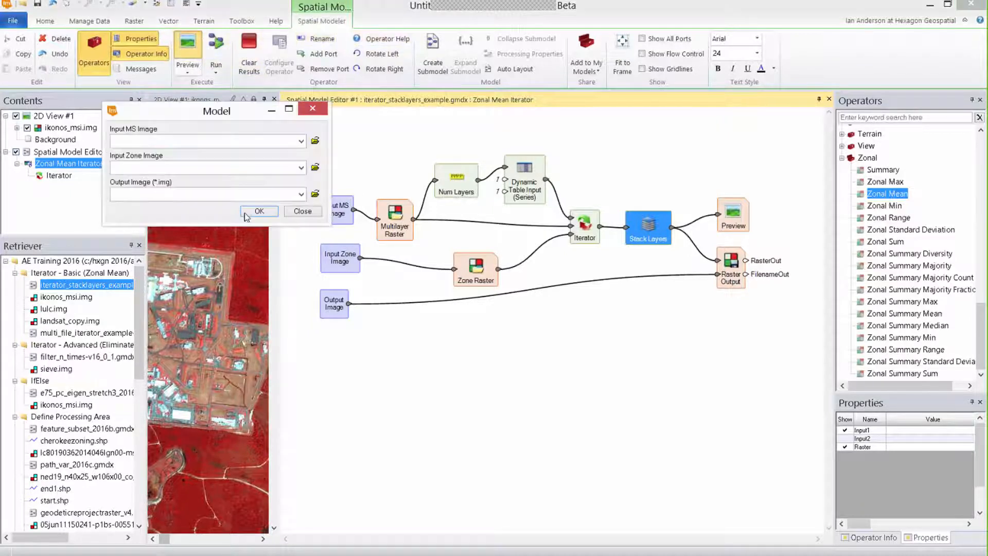
pyautogui.click(313, 141)
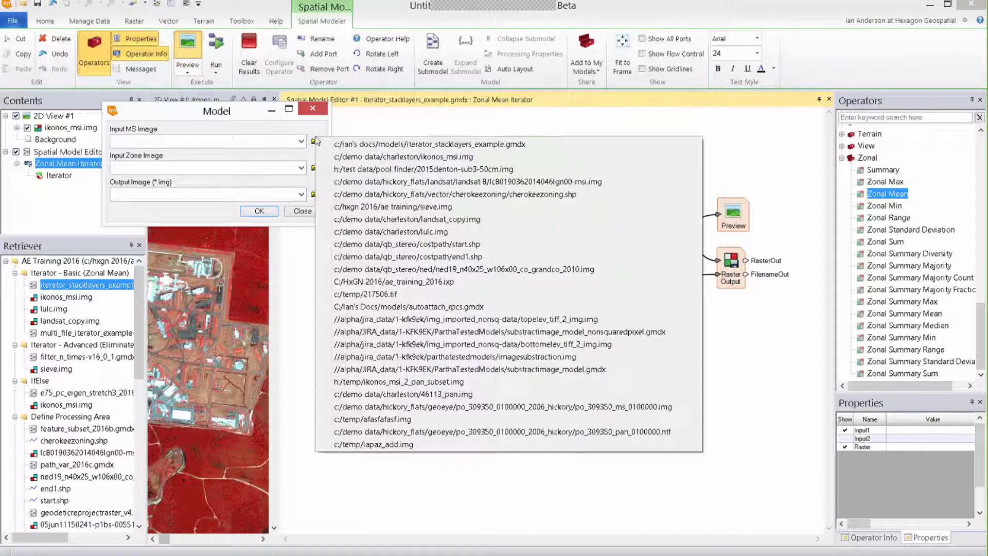
pyautogui.click(365, 158)
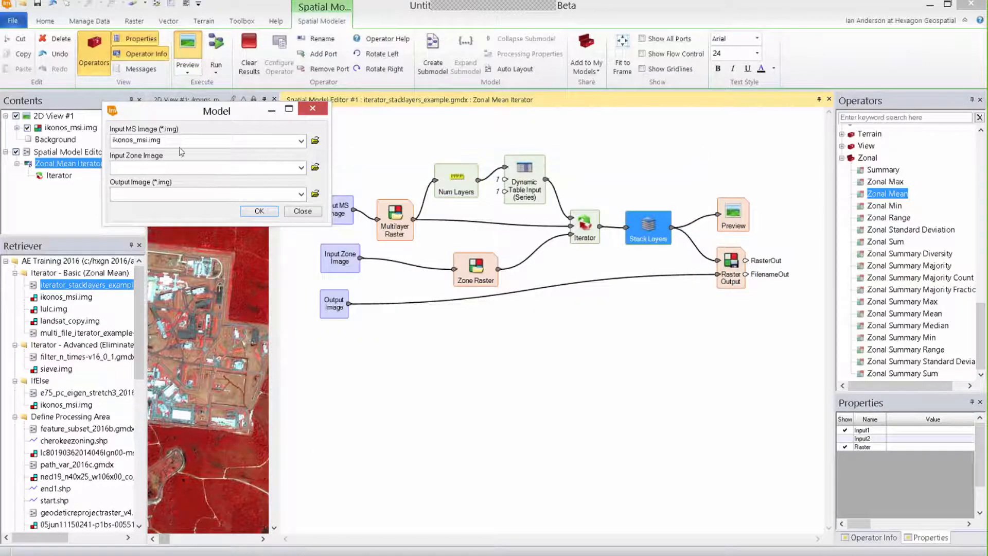
# - Choose lulc.img from the Charleston folder as the Input Zone Image and run the preview with no output image
pyautogui.click(316, 168)
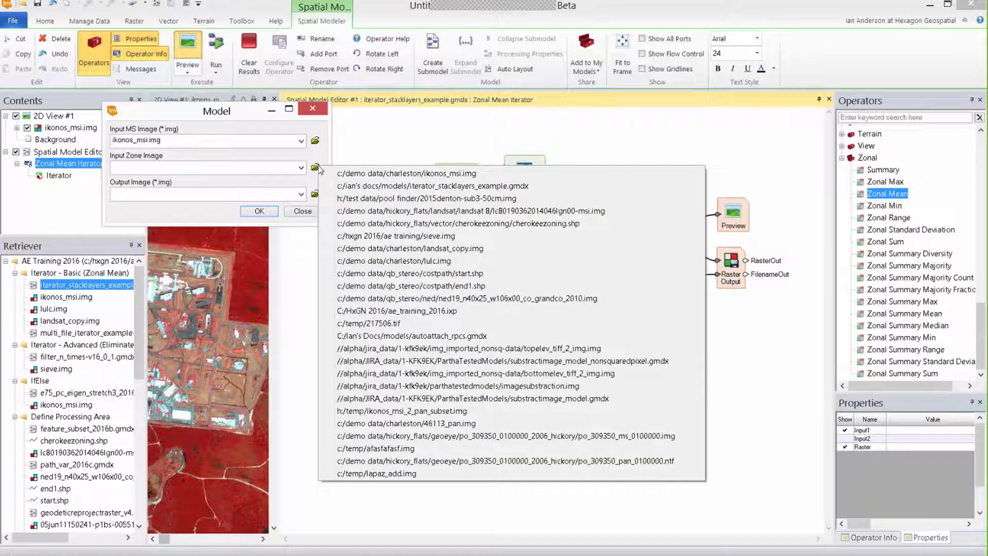
pyautogui.click(278, 170)
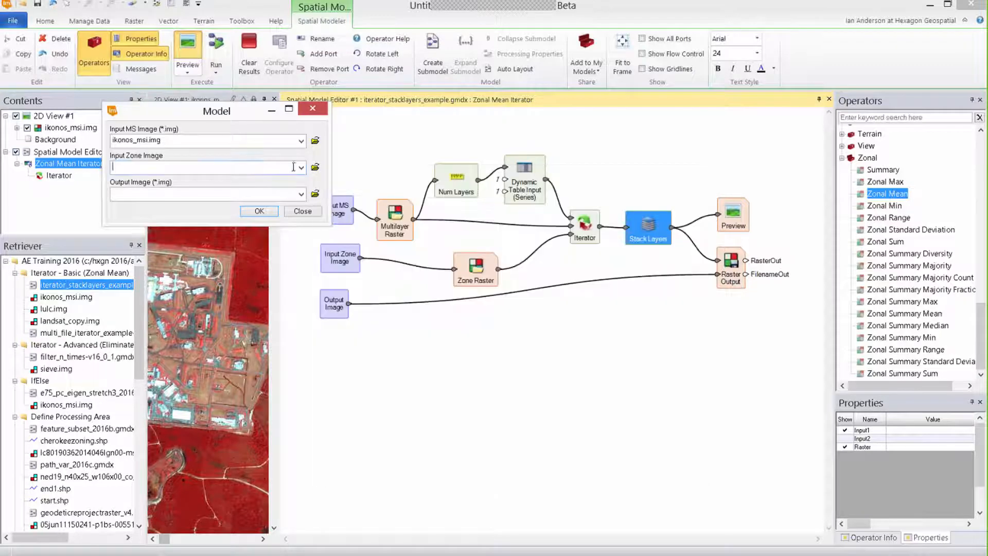
pyautogui.click(315, 168)
pyautogui.doubleClick(71, 110)
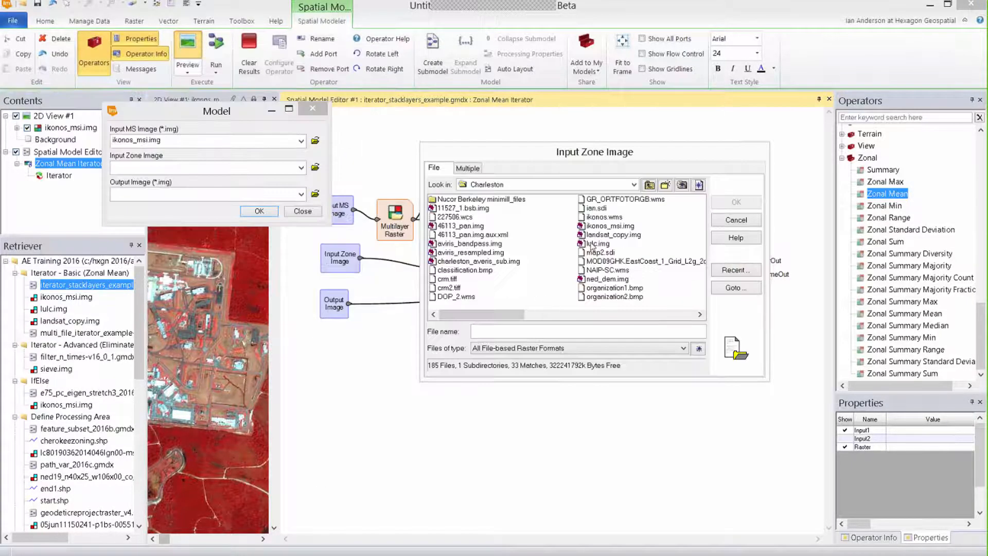
pyautogui.click(595, 243)
pyautogui.click(736, 202)
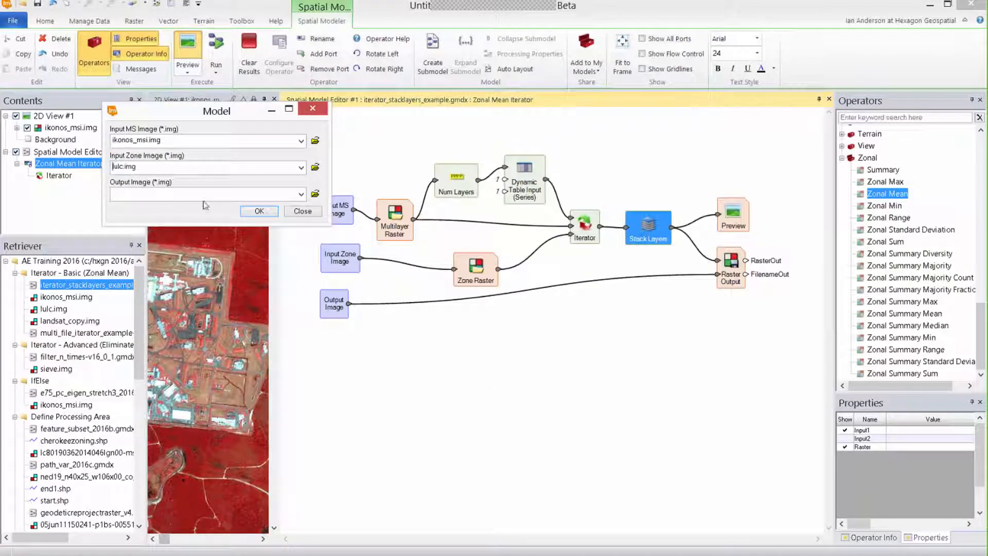
pyautogui.click(259, 211)
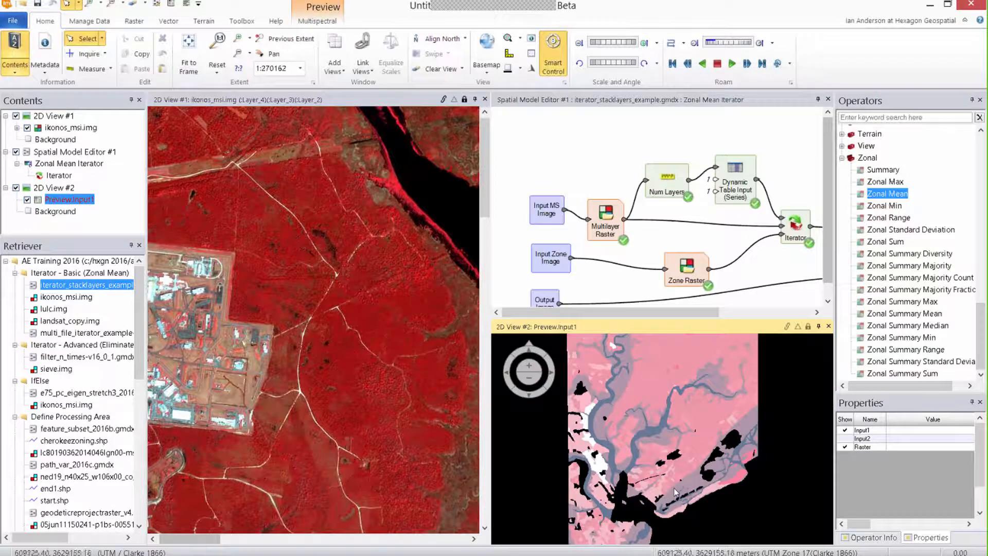
# - Set the preview image's sensor to IKONOS Multispectral and its band combination to True Color
pyautogui.click(317, 20)
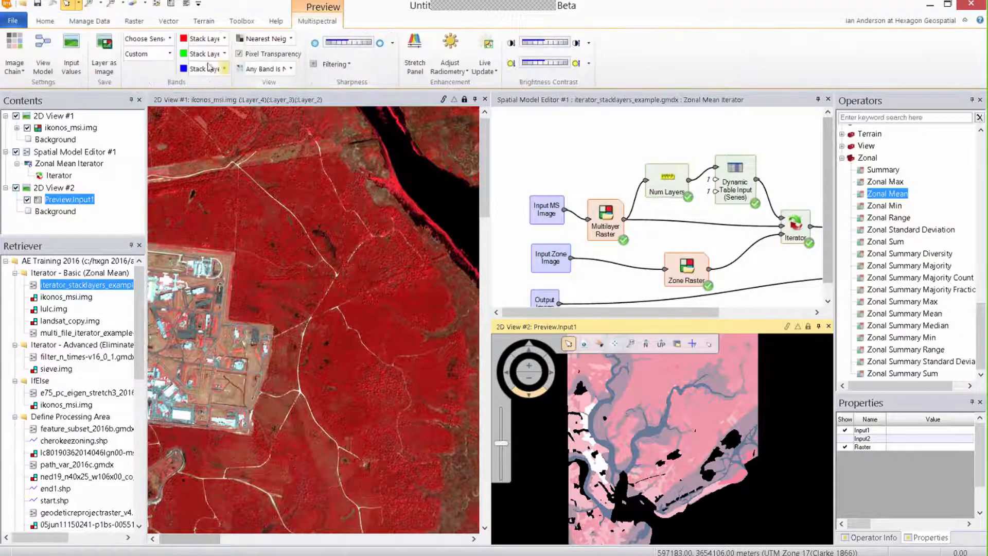
pyautogui.click(225, 38)
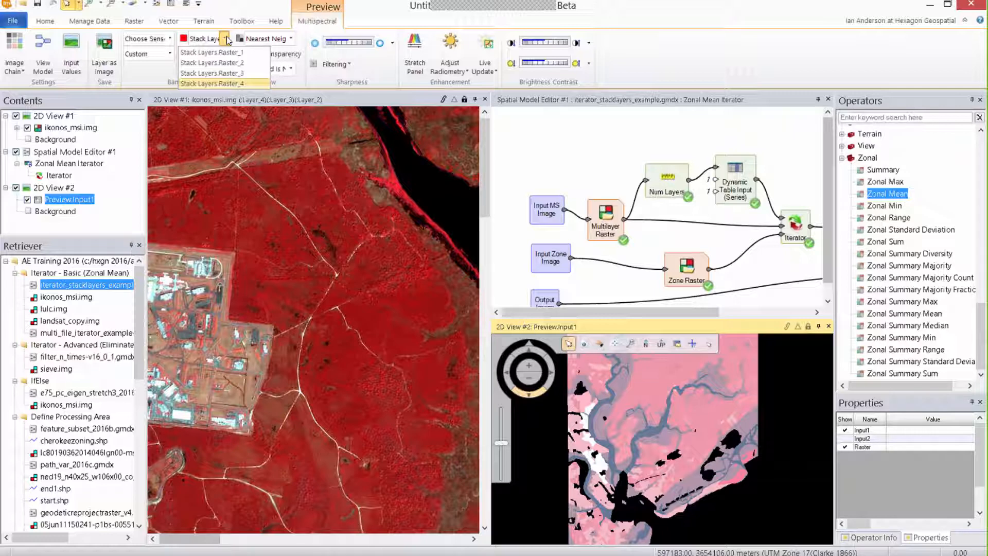
pyautogui.click(170, 39)
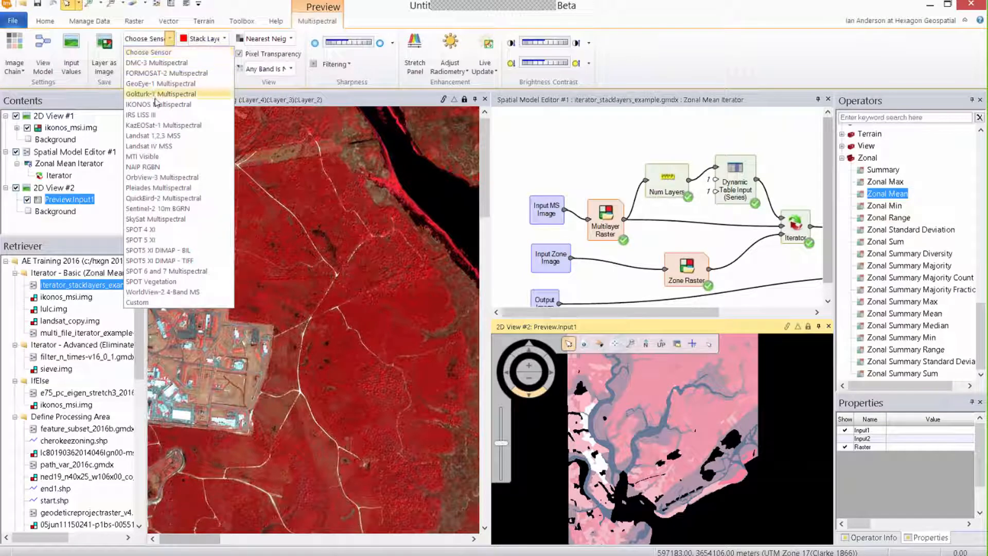
pyautogui.click(156, 104)
pyautogui.click(170, 54)
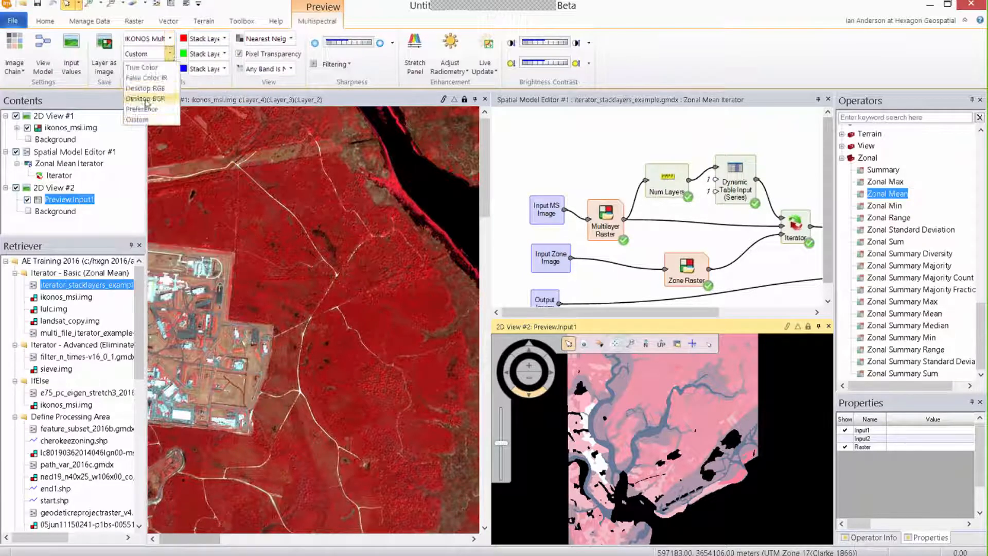
pyautogui.click(161, 68)
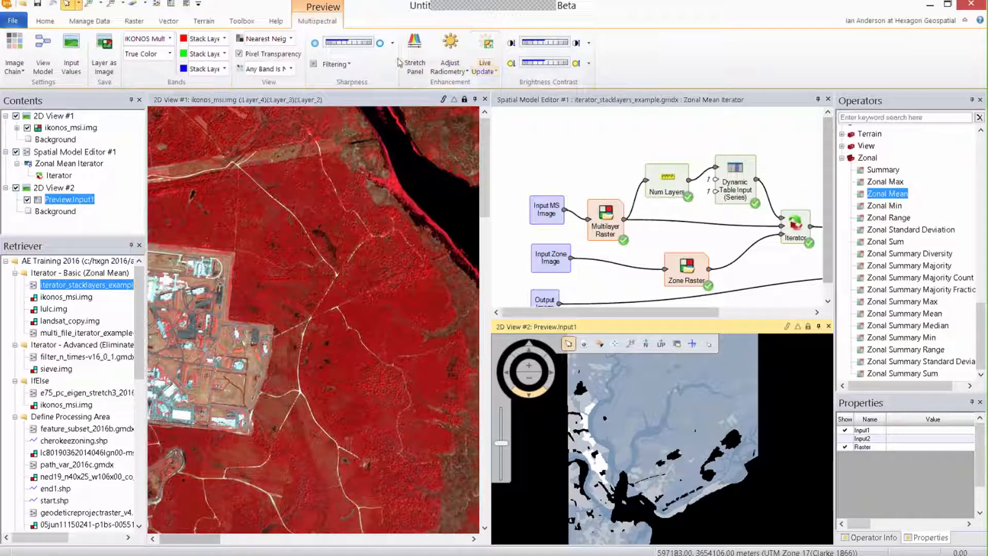
# - Try the No Stretch type on the preview image, and replace it with a Standard Deviation stretch
pyautogui.click(415, 61)
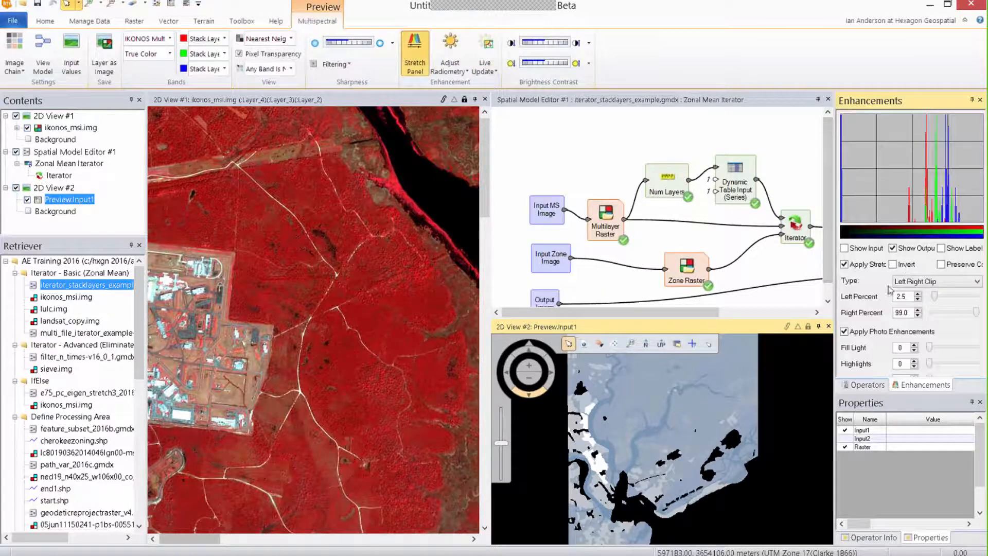
pyautogui.click(927, 281)
pyautogui.click(925, 398)
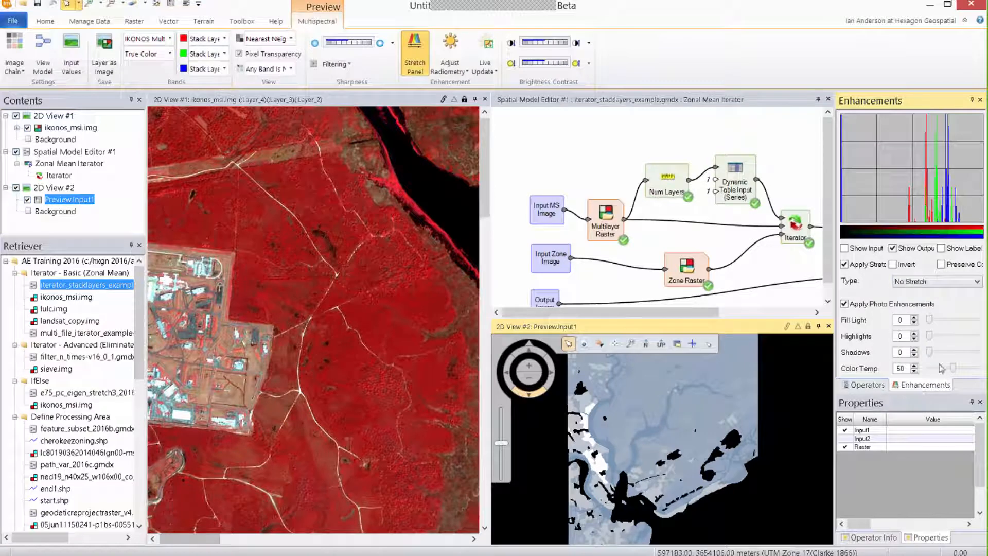
pyautogui.click(942, 283)
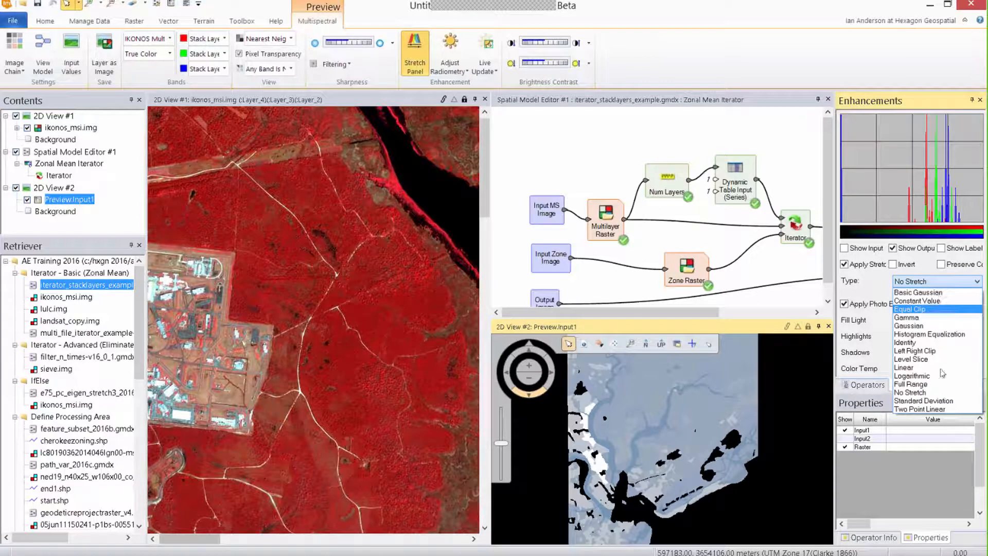
pyautogui.click(927, 401)
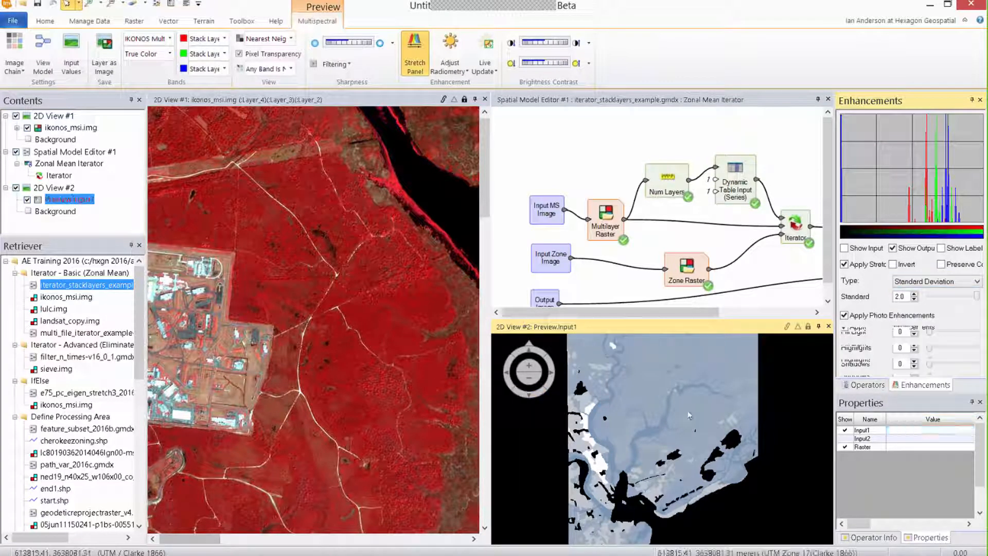
pyautogui.click(979, 99)
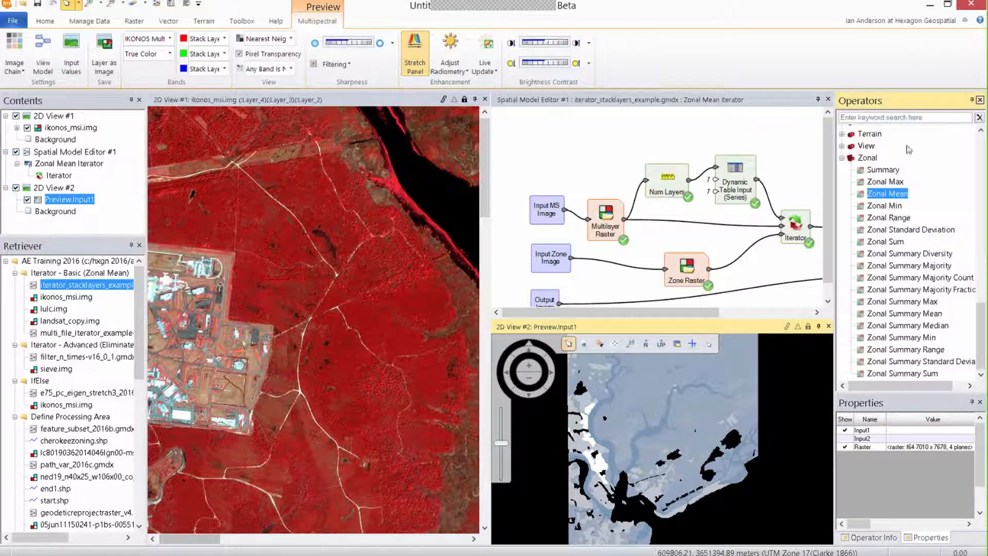
# - Close the preview view and clear the workspace, discarding the changes to iterator_stacklayers_example.gmdx
pyautogui.click(829, 327)
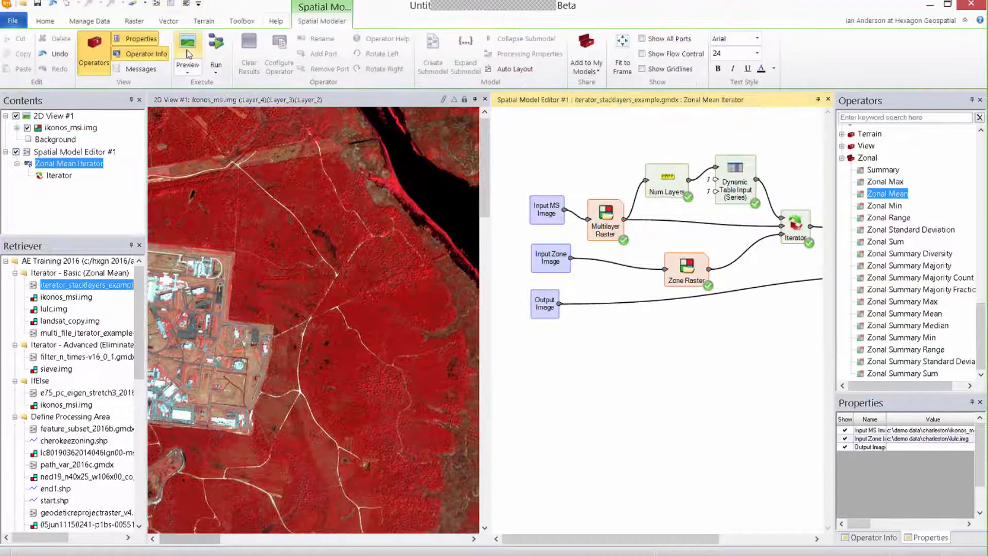
pyautogui.click(134, 4)
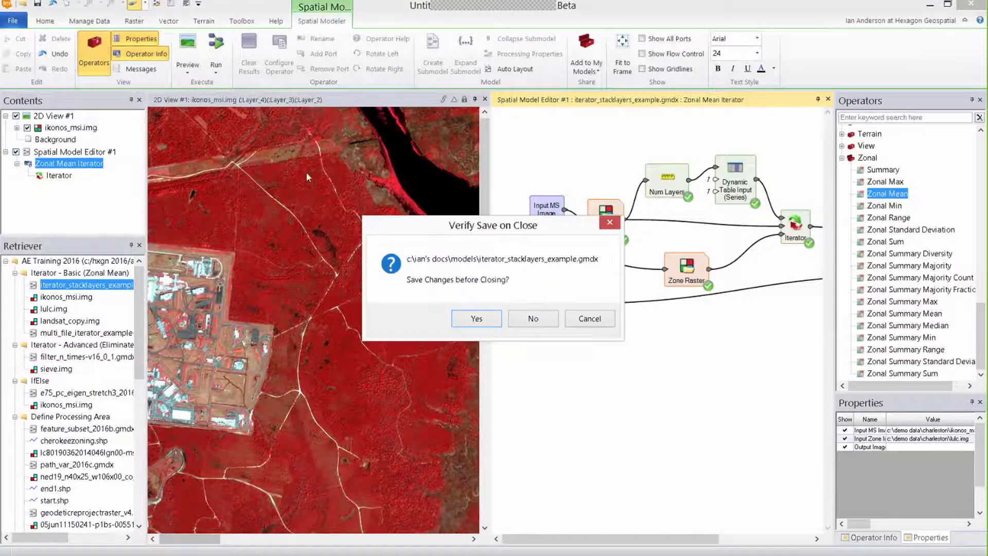
pyautogui.click(516, 319)
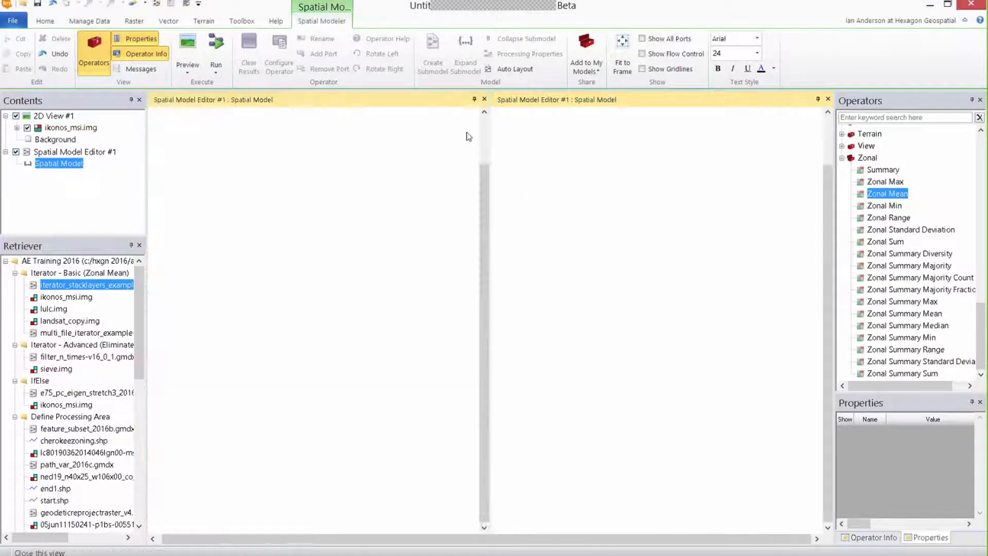
# - Load the multi_file_iterator_example model from the Retriever into the empty model editor and open its Iterator submodel
pyautogui.moveTo(87, 333); pyautogui.dragTo(490, 284)
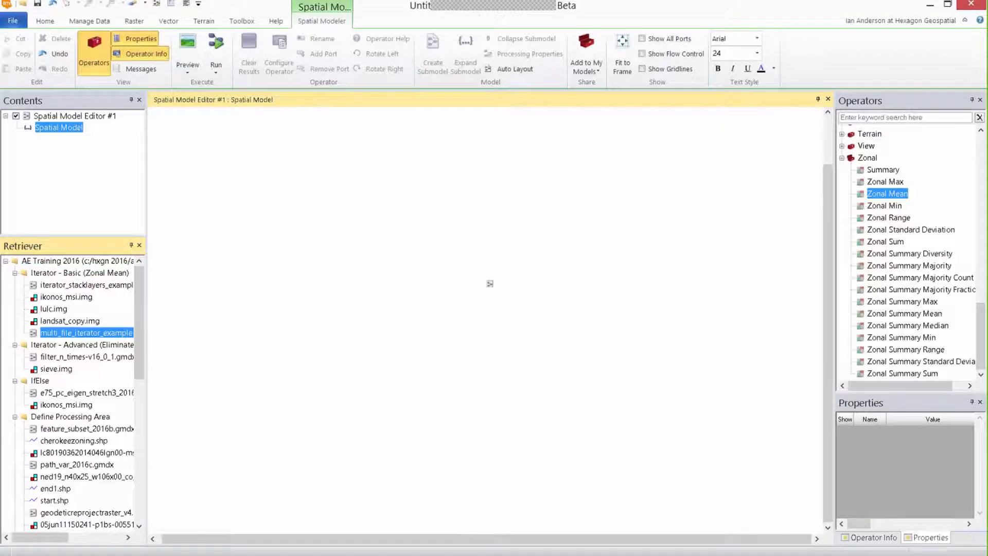
pyautogui.moveTo(329, 303); pyautogui.dragTo(377, 294)
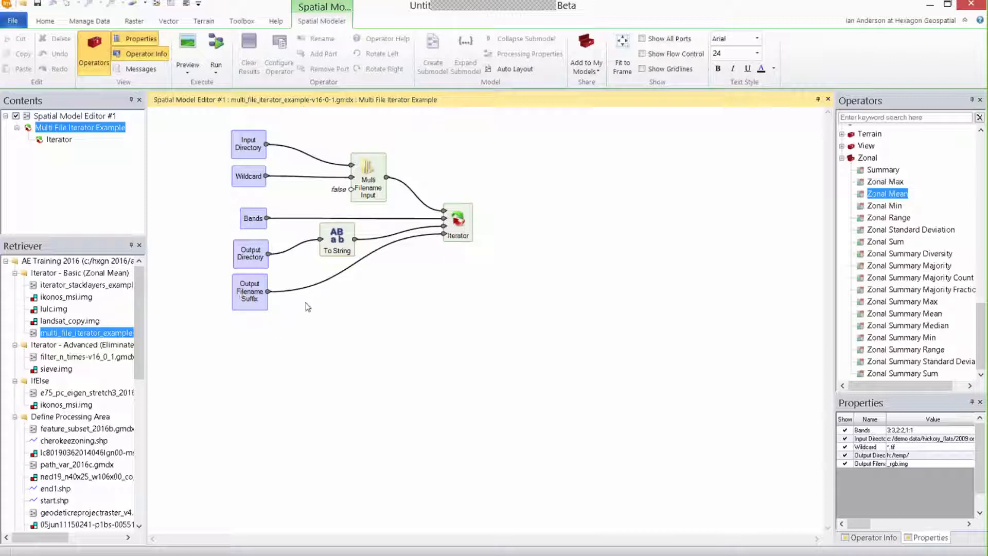
pyautogui.doubleClick(466, 240)
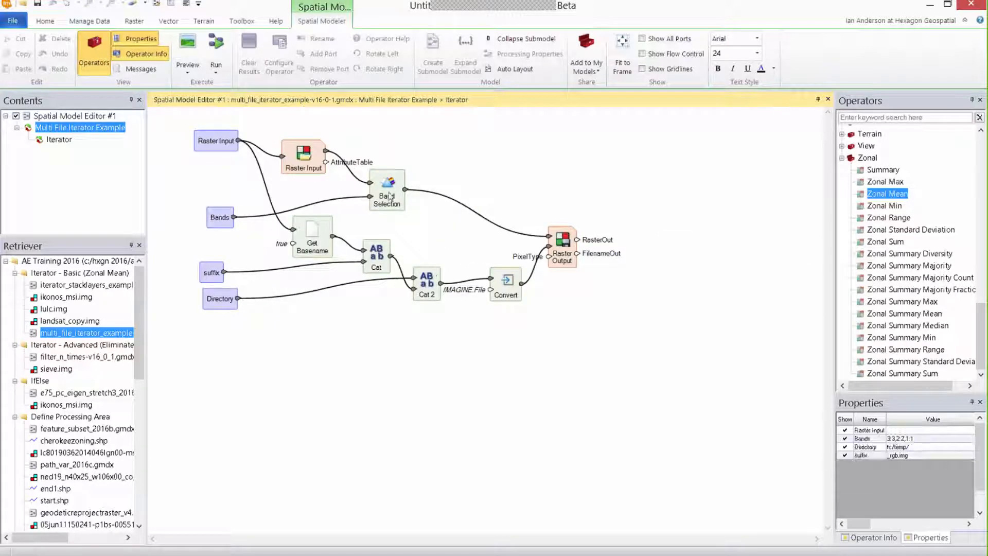
# - Return to the parent Multi File Iterator Example model and nudge the Multi Filename Input operator and the Input Directory and Wildcard ports
pyautogui.click(522, 39)
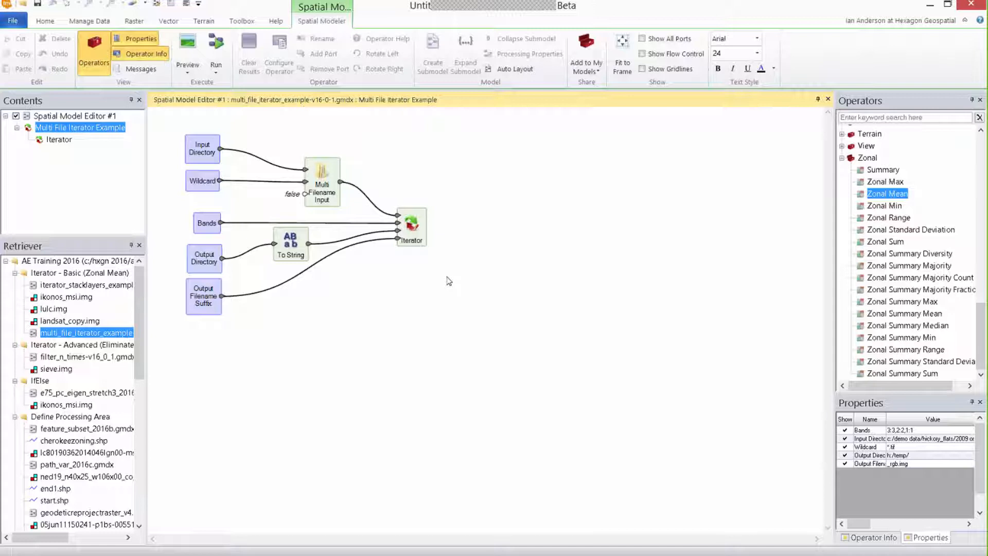
pyautogui.moveTo(322, 195); pyautogui.dragTo(316, 195)
pyautogui.click(355, 217)
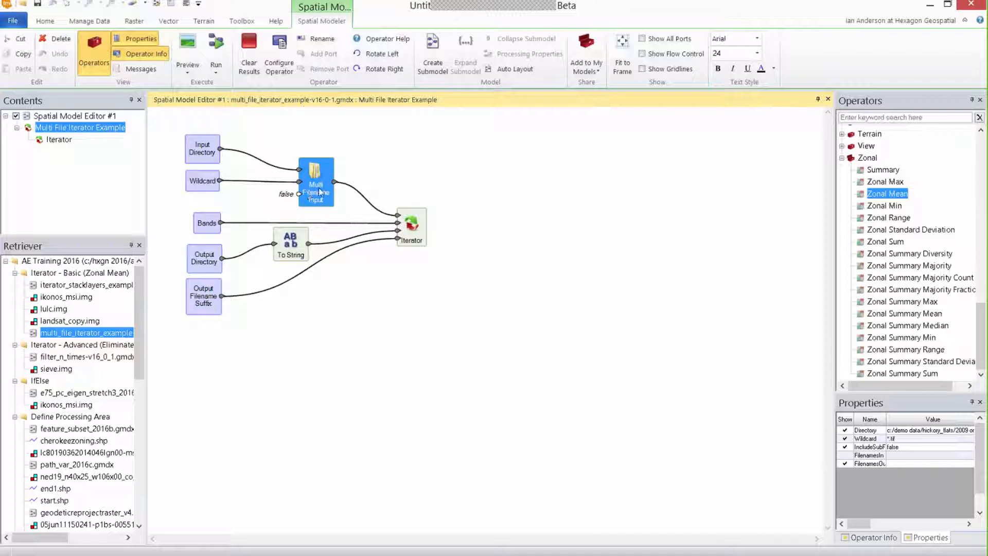
pyautogui.moveTo(202, 183); pyautogui.dragTo(194, 146)
pyautogui.moveTo(199, 182); pyautogui.dragTo(195, 183)
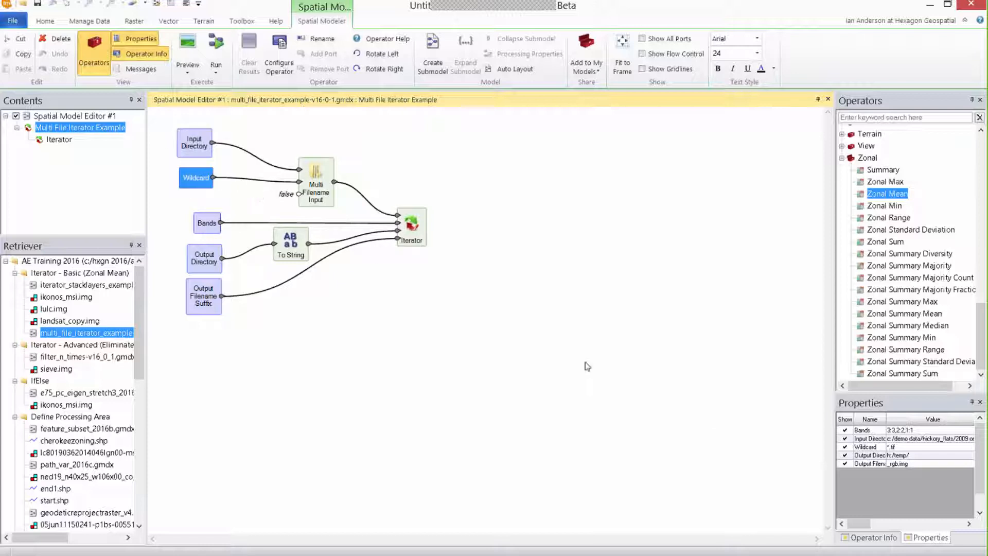
pyautogui.click(894, 448)
pyautogui.moveTo(306, 194); pyautogui.dragTo(313, 191)
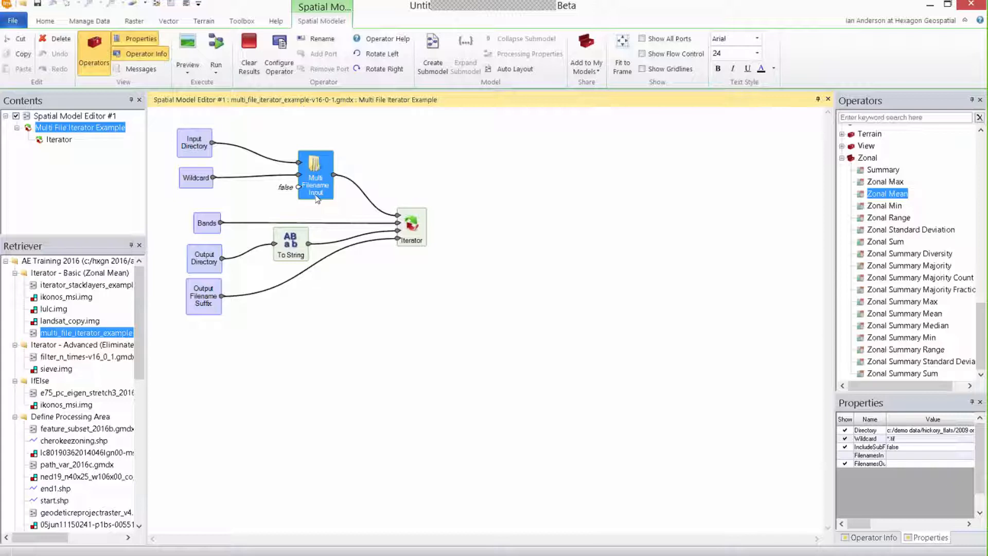
# - Nudge the Multi Filename Input operator and the Bands, Output Directory and Output Filename Suffix ports, and inspect the To String operator
pyautogui.moveTo(330, 172); pyautogui.dragTo(329, 174)
pyautogui.moveTo(201, 225); pyautogui.dragTo(199, 219)
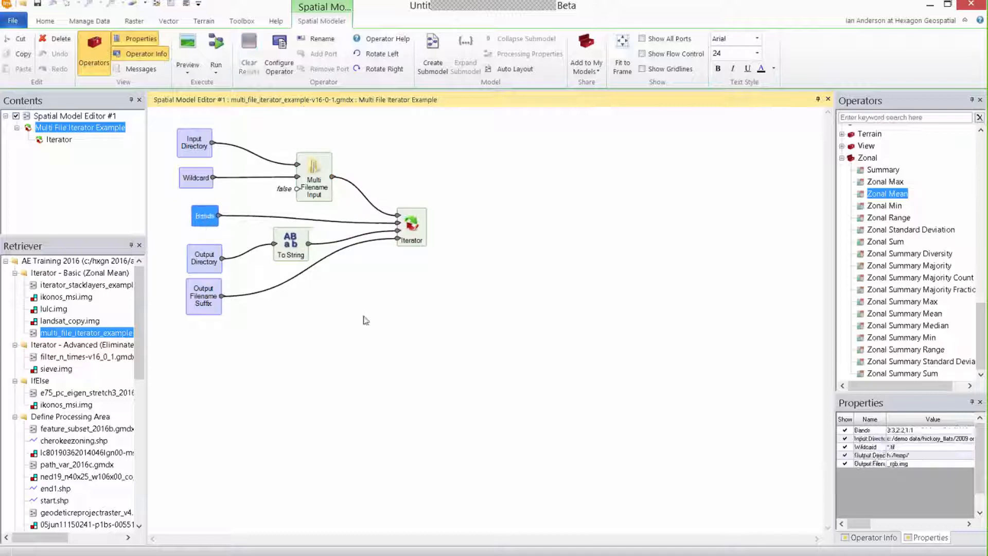
pyautogui.moveTo(205, 260); pyautogui.dragTo(198, 257)
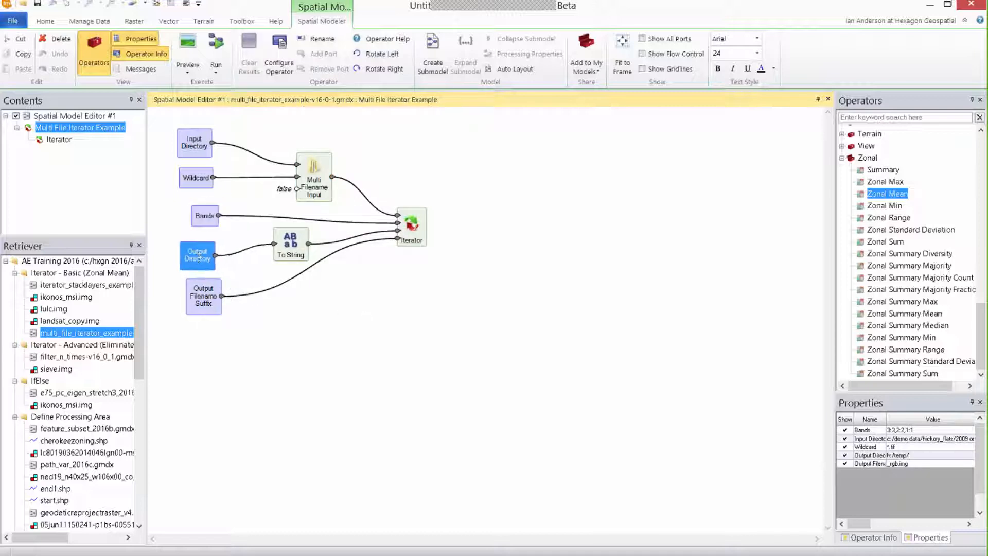
pyautogui.moveTo(207, 303); pyautogui.dragTo(200, 304)
pyautogui.moveTo(193, 263); pyautogui.dragTo(192, 263)
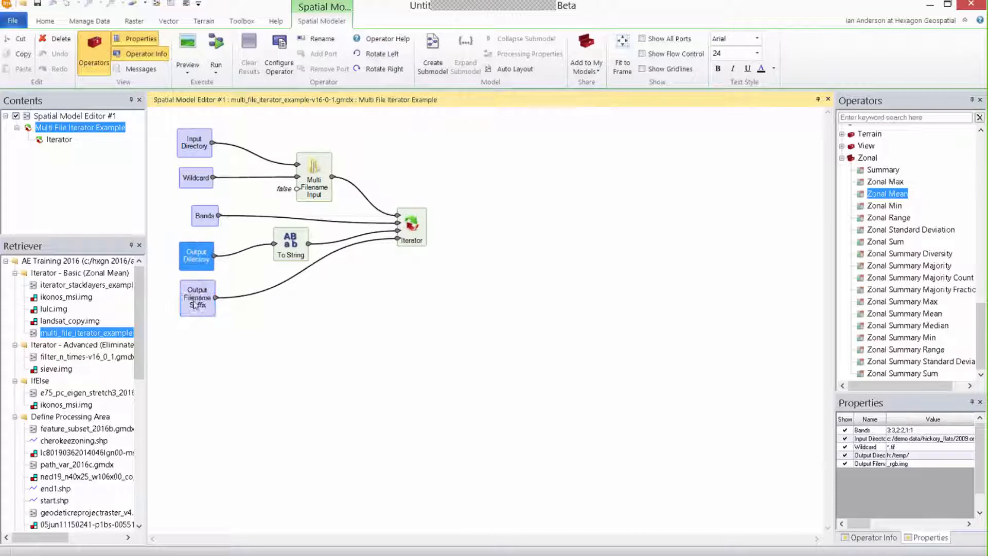
pyautogui.moveTo(194, 301); pyautogui.dragTo(192, 300)
pyautogui.moveTo(192, 264); pyautogui.dragTo(195, 262)
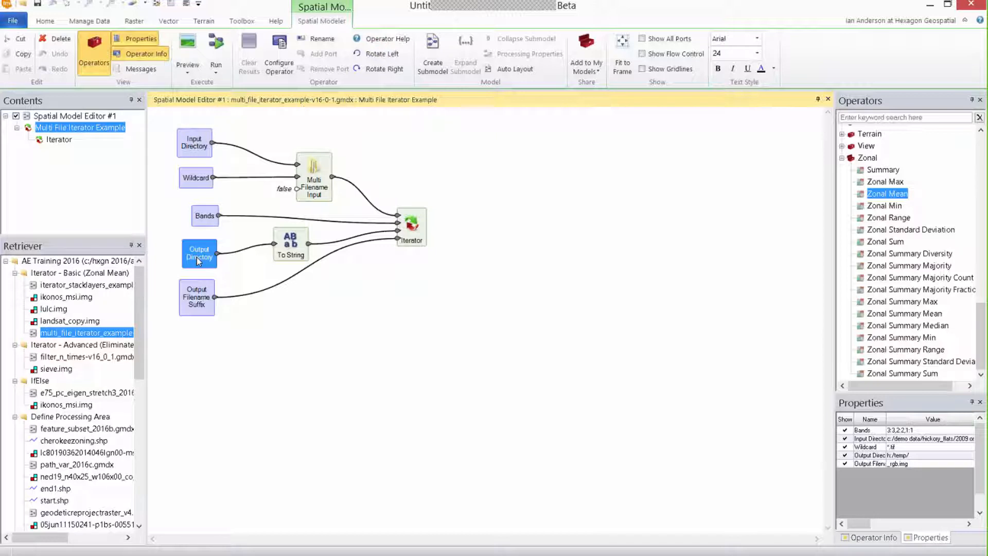
pyautogui.moveTo(197, 256)
pyautogui.mouseDown()
pyautogui.moveTo(206, 245)
pyautogui.moveTo(198, 254)
pyautogui.mouseUp()
pyautogui.click(291, 256)
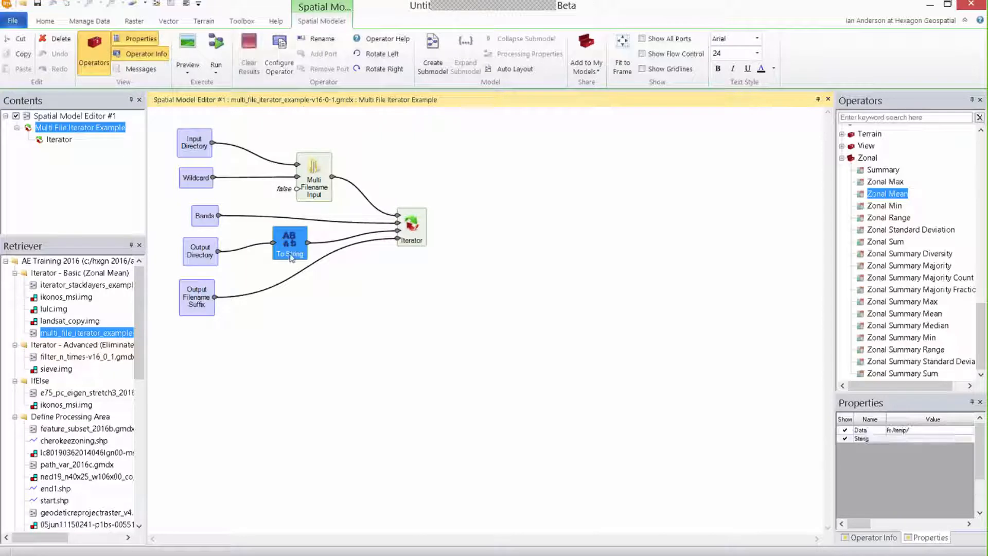
pyautogui.moveTo(204, 311); pyautogui.dragTo(209, 314)
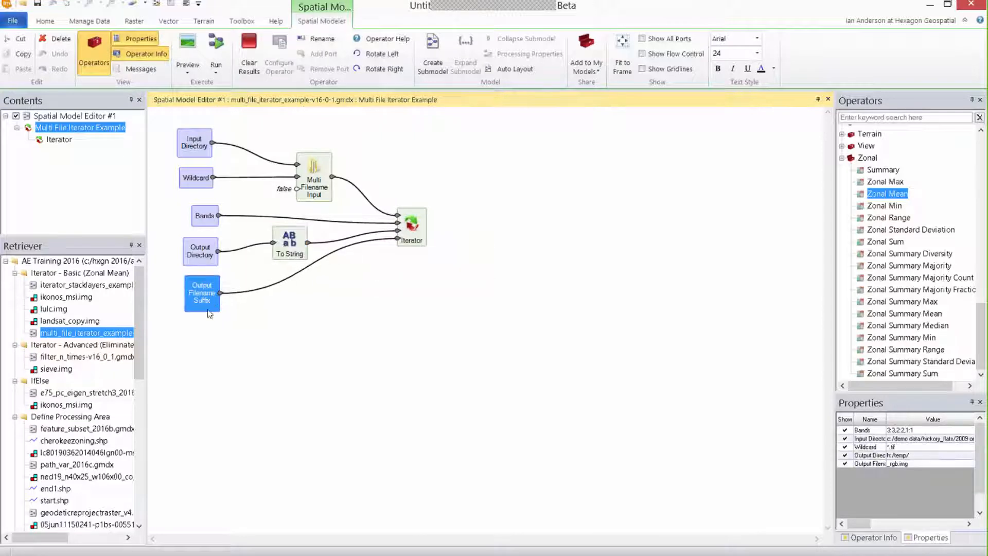
# - Open the Iterator submodel and slightly reposition its Bands and Raster Input ports and the Get Basename operator
pyautogui.doubleClick(400, 225)
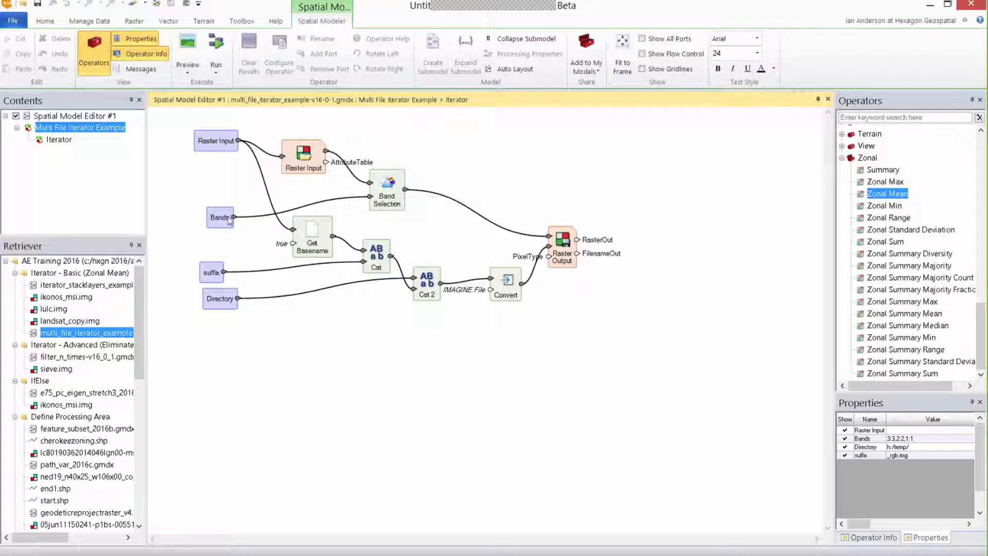
pyautogui.moveTo(222, 218); pyautogui.dragTo(213, 211)
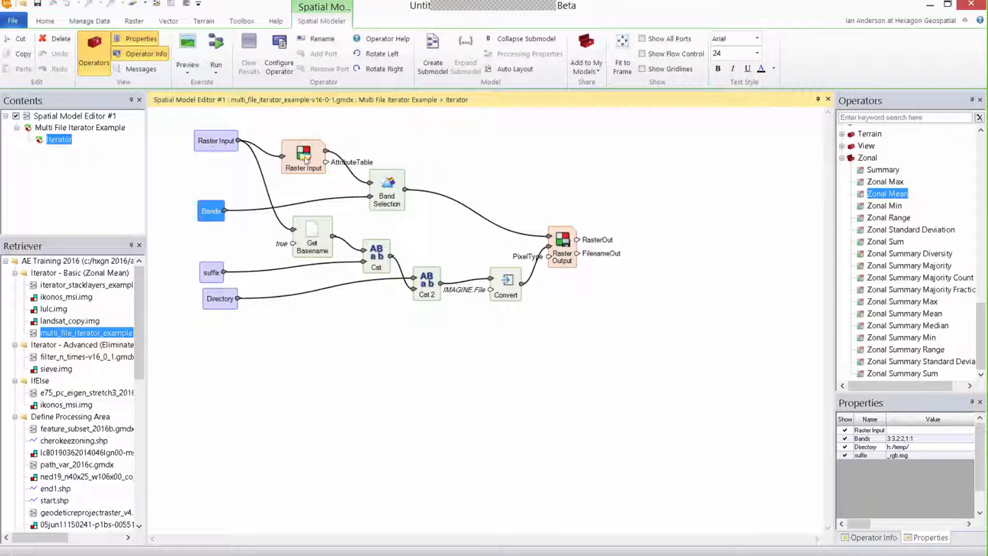
pyautogui.click(217, 140)
pyautogui.moveTo(217, 140); pyautogui.dragTo(221, 143)
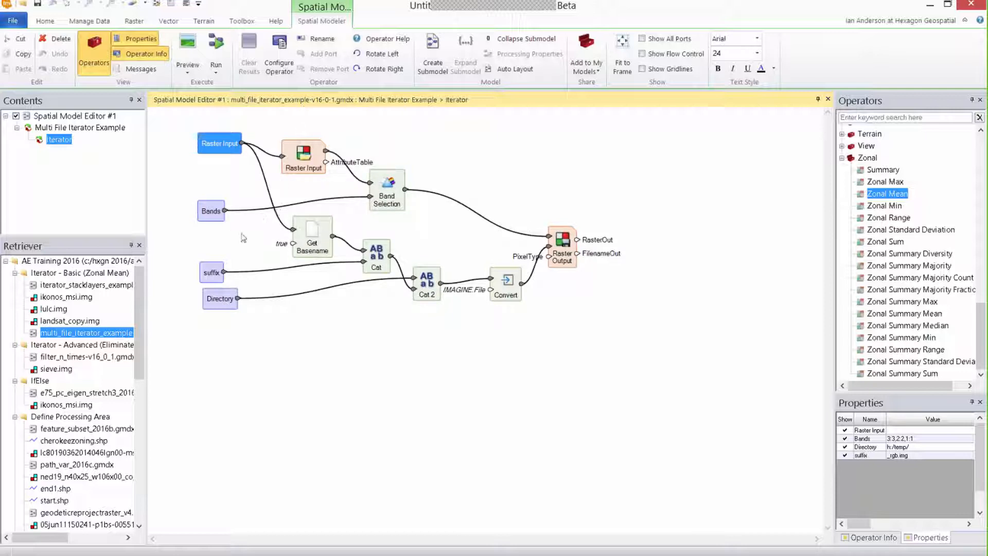
pyautogui.moveTo(311, 231); pyautogui.dragTo(313, 226)
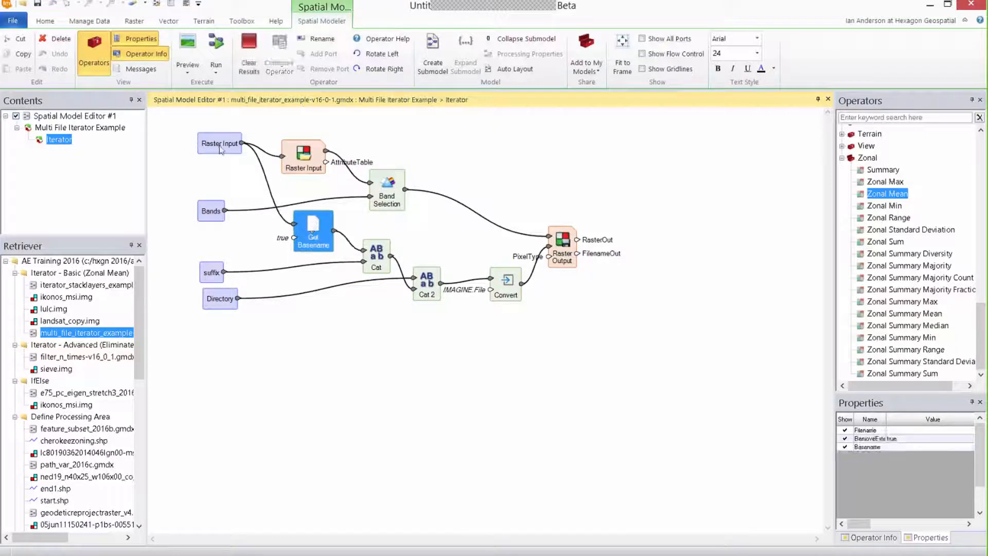
pyautogui.moveTo(221, 149); pyautogui.dragTo(215, 152)
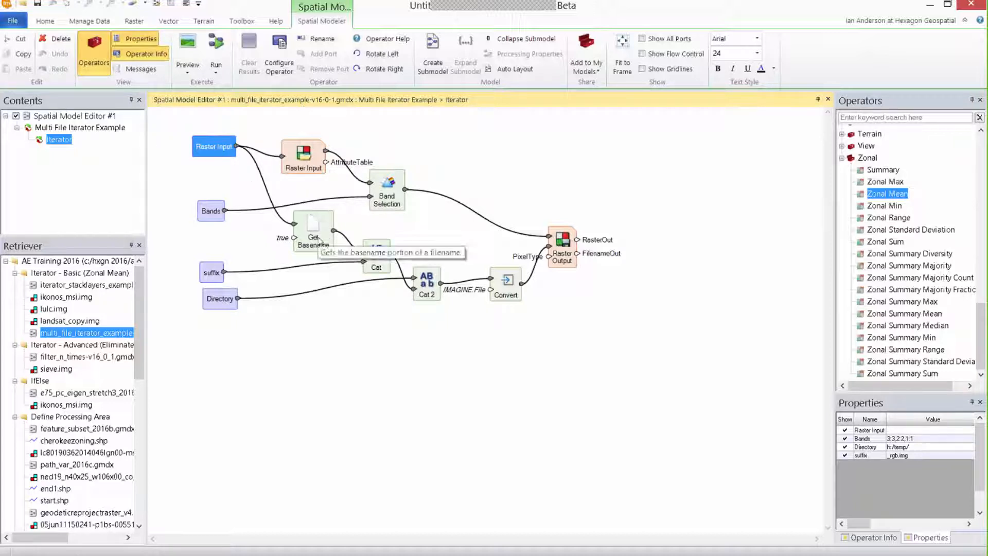
pyautogui.moveTo(317, 228); pyautogui.dragTo(325, 235)
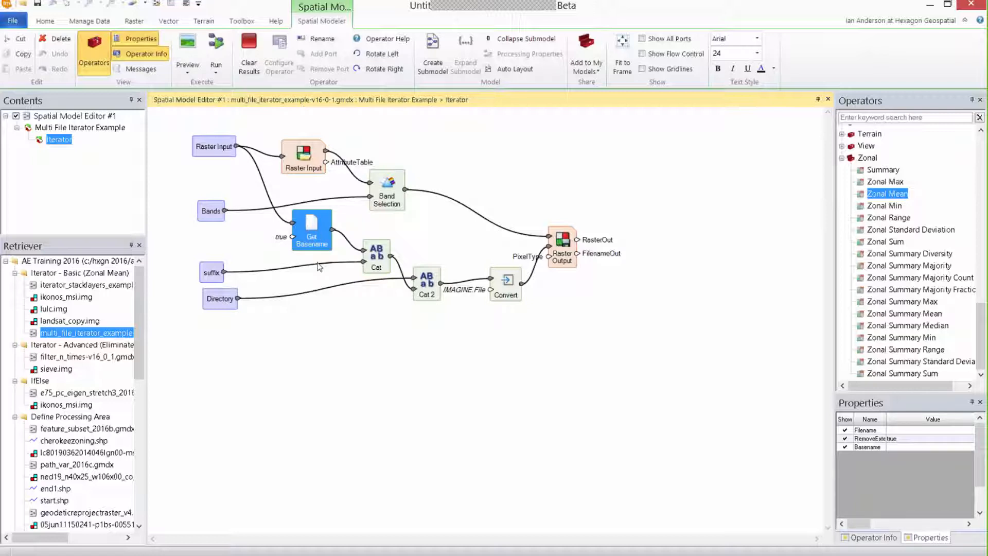
pyautogui.moveTo(321, 238); pyautogui.dragTo(312, 235)
# - Nudge the Cat, Get Basename and Cat 2 operators along with the suffix and Directory ports that build the output filename
pyautogui.click(380, 259)
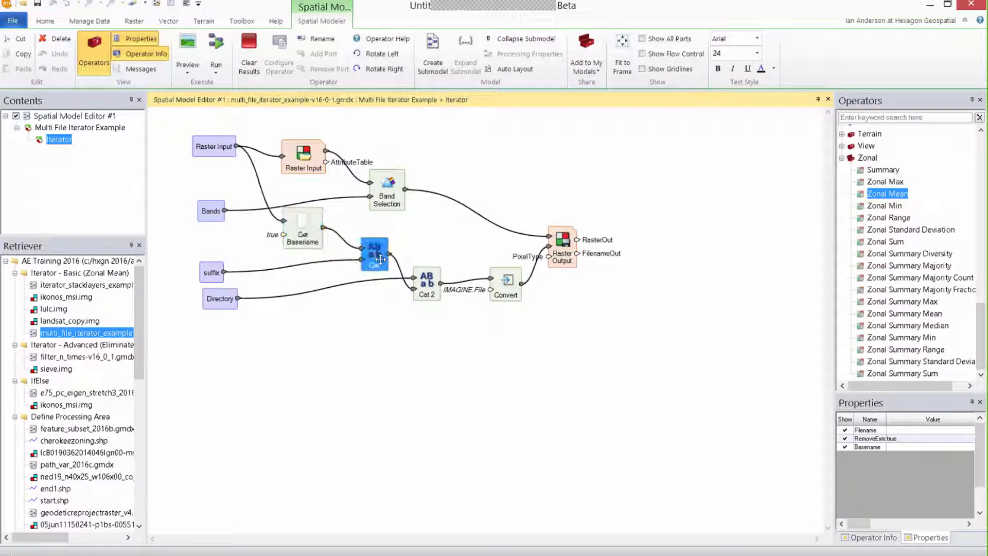
pyautogui.moveTo(380, 259); pyautogui.dragTo(379, 263)
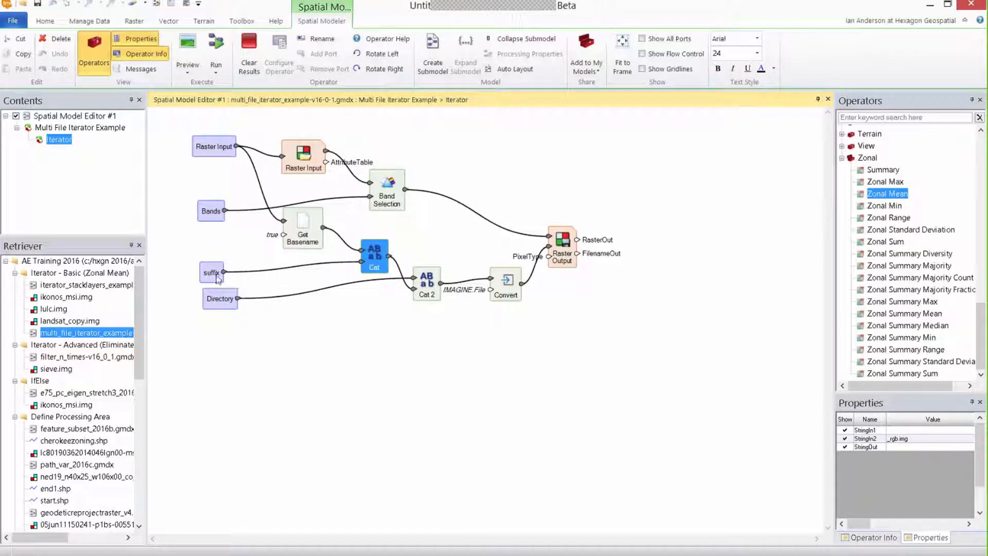
pyautogui.moveTo(212, 272); pyautogui.dragTo(217, 272)
pyautogui.moveTo(304, 239); pyautogui.dragTo(309, 243)
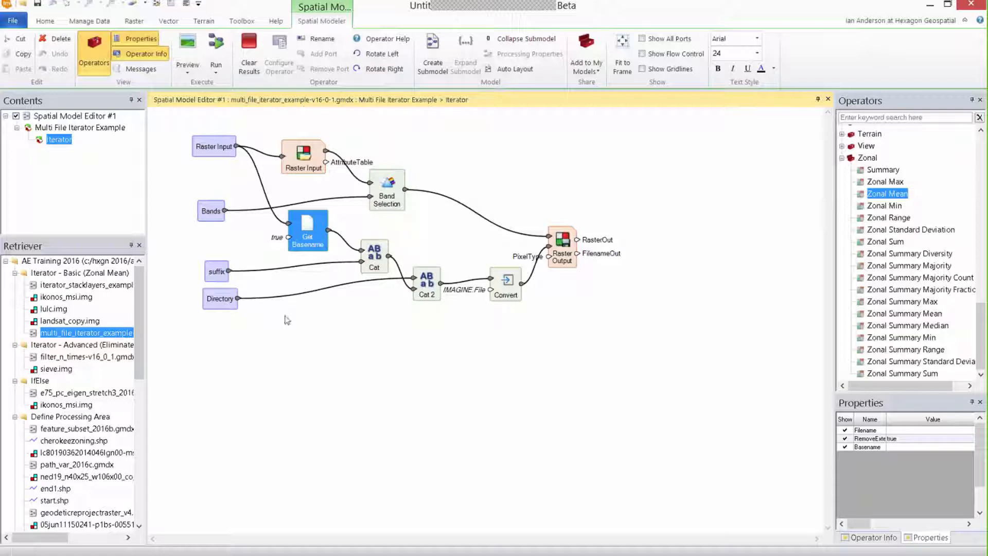
pyautogui.moveTo(229, 304); pyautogui.dragTo(210, 300)
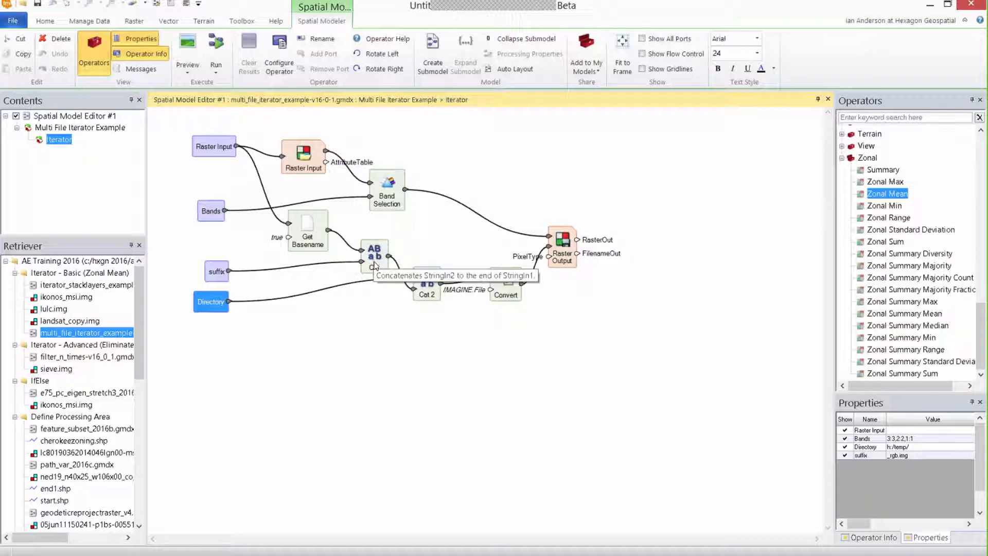
pyautogui.click(427, 283)
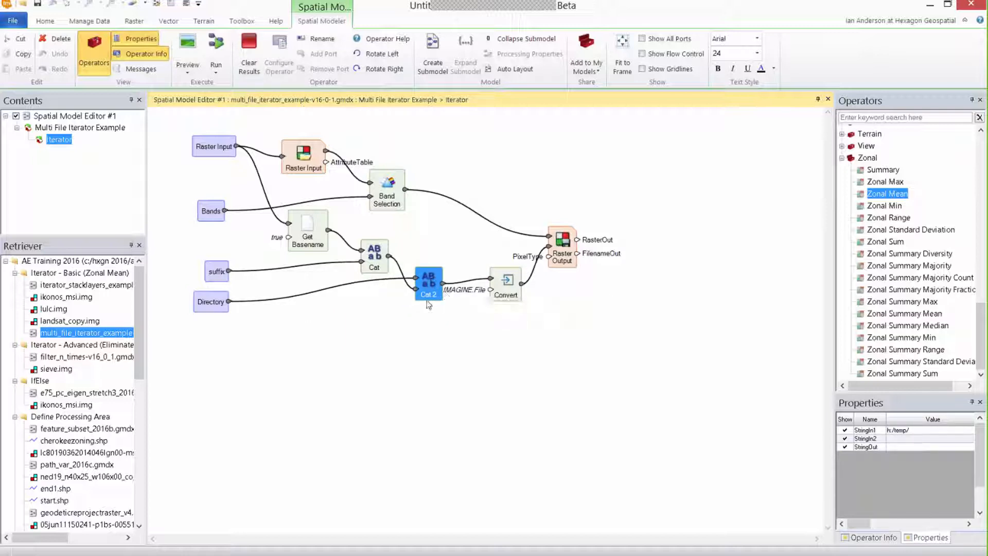
pyautogui.moveTo(434, 294); pyautogui.dragTo(431, 295)
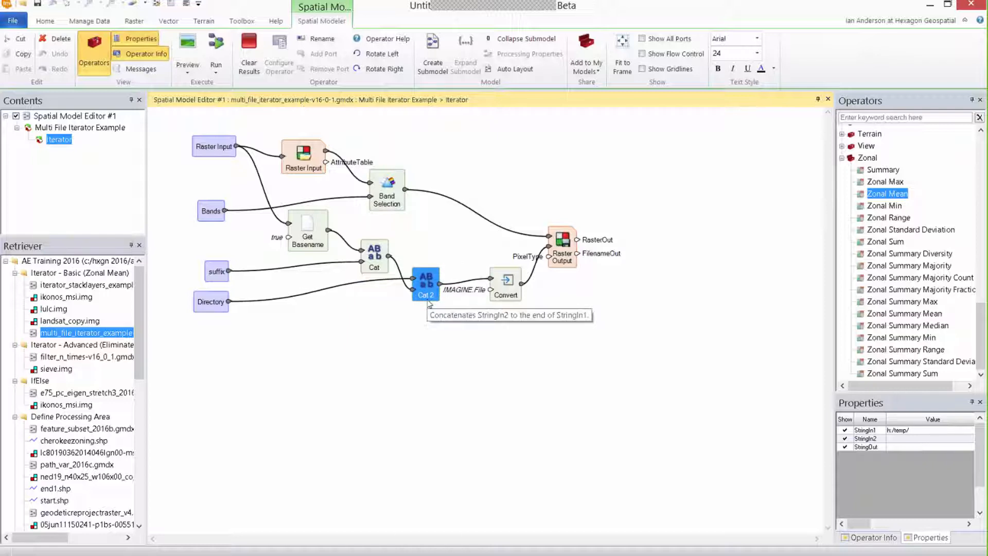
# - Shift the Convert and Raster Output operators slightly, and inspect the connection from Band Selection to Raster Output
pyautogui.moveTo(515, 288); pyautogui.dragTo(517, 288)
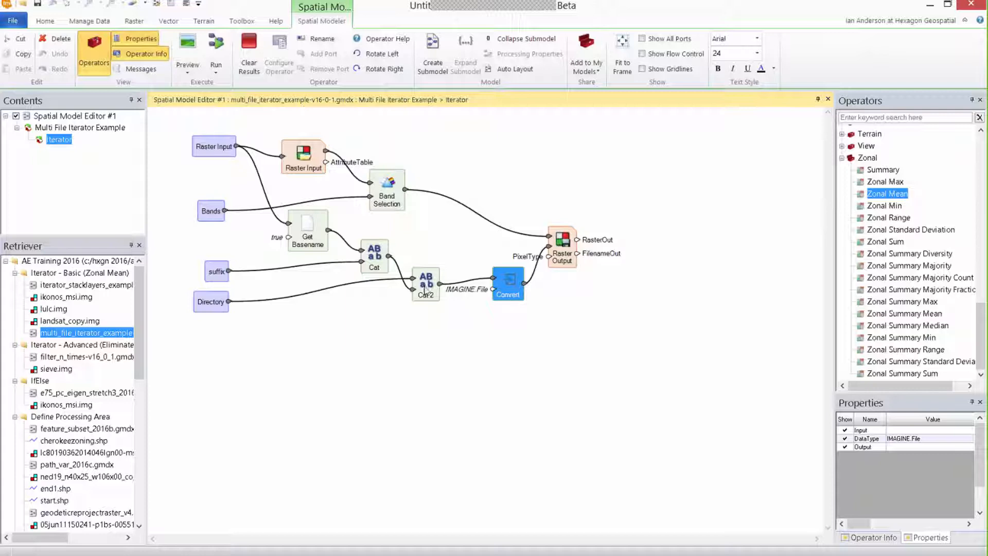
pyautogui.moveTo(499, 272); pyautogui.dragTo(502, 272)
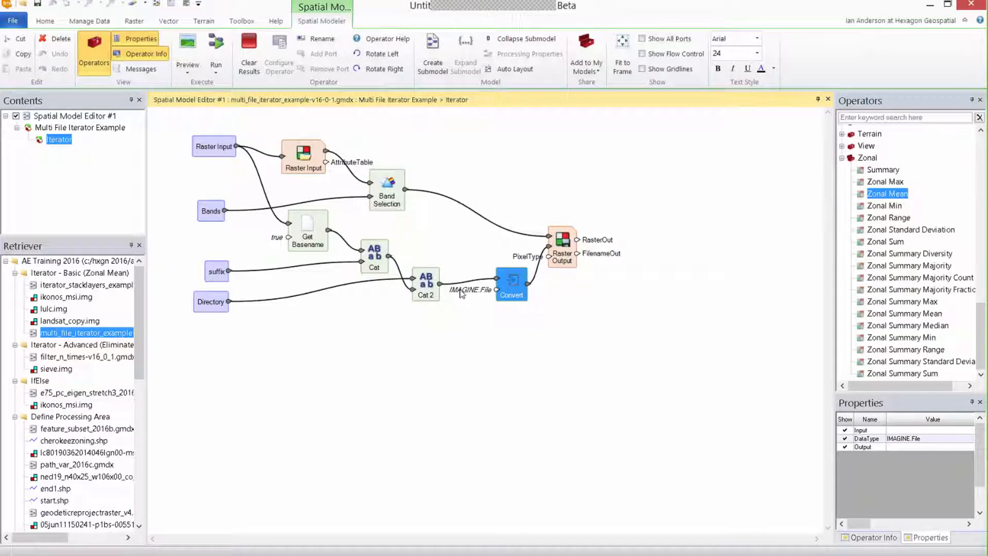
pyautogui.moveTo(512, 283); pyautogui.dragTo(511, 282)
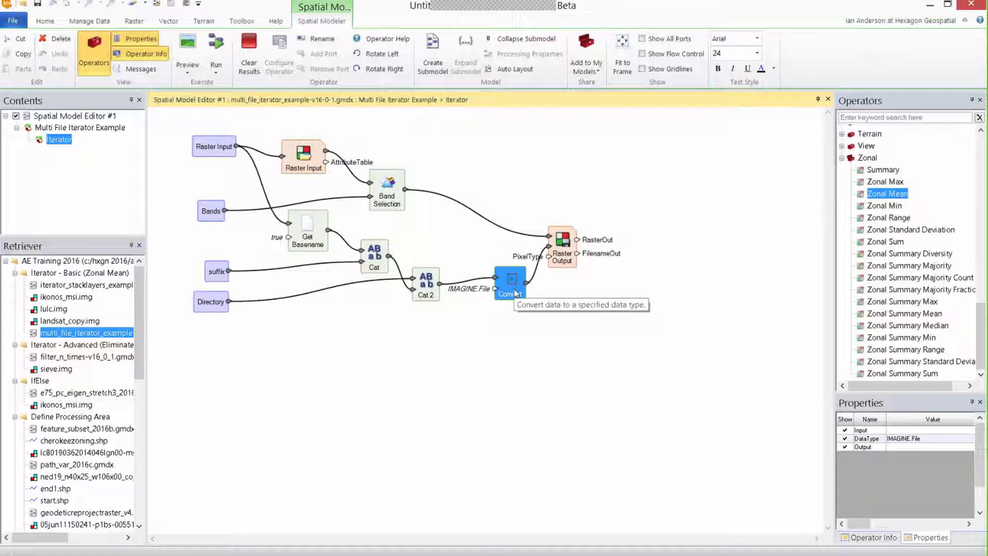
pyautogui.moveTo(521, 298); pyautogui.dragTo(521, 298)
pyautogui.moveTo(563, 247); pyautogui.dragTo(582, 244)
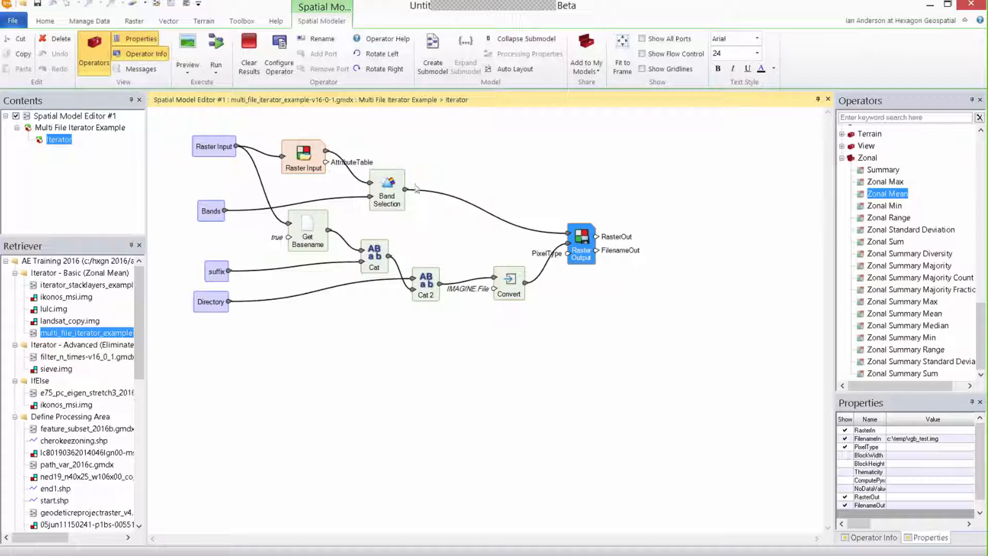
pyautogui.click(450, 200)
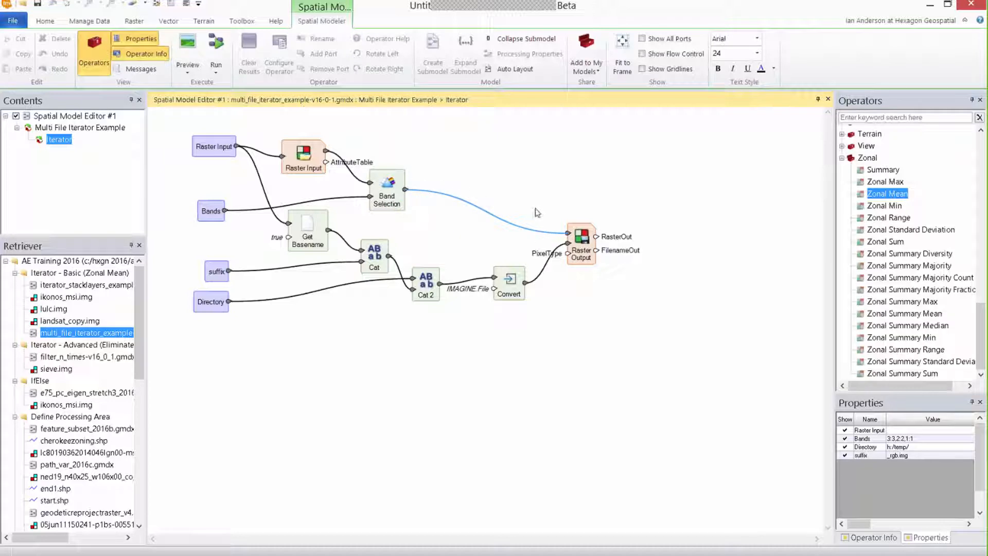
pyautogui.click(587, 239)
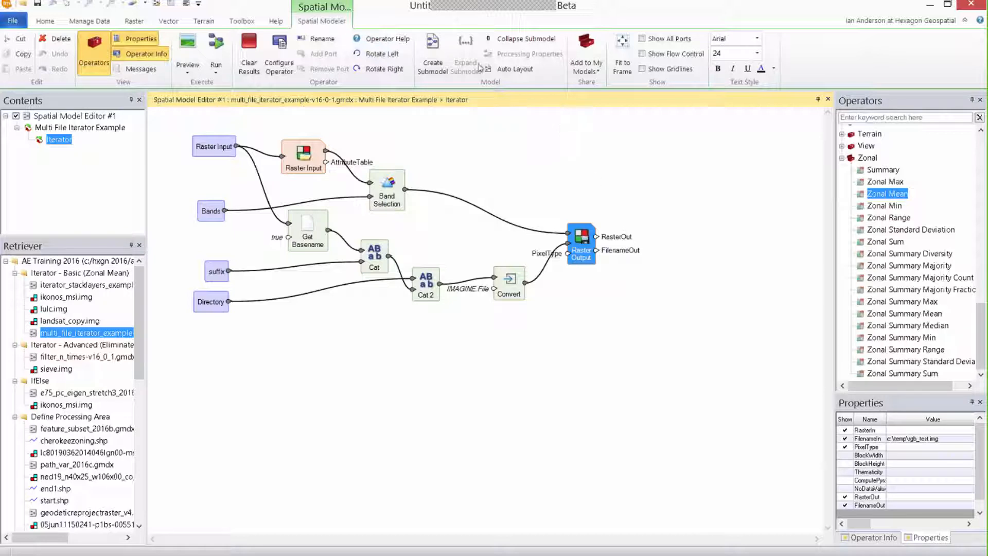
# - Collapse the submodel to return to the parent Multi File Iterator Example model and nudge the Iterator operator
pyautogui.click(510, 42)
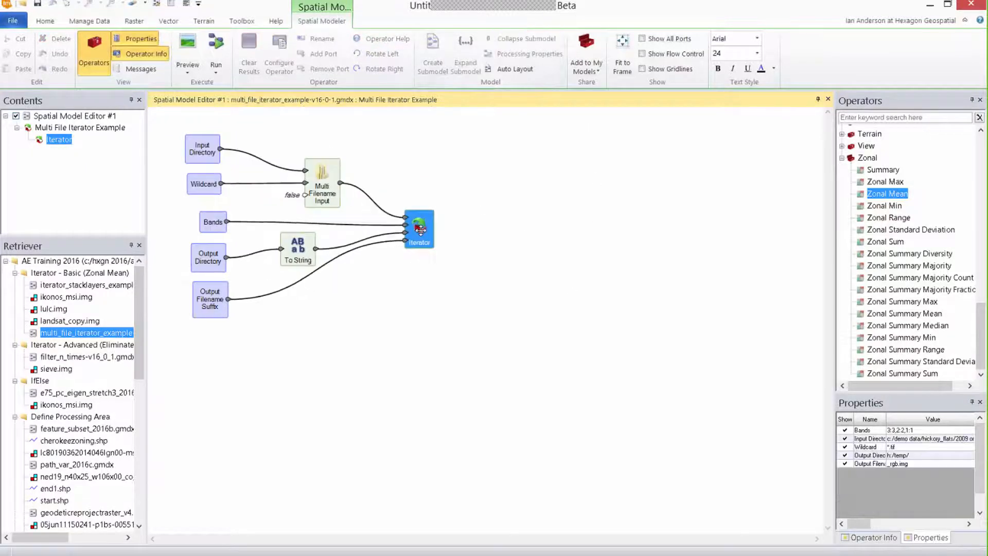
pyautogui.click(432, 239)
pyautogui.moveTo(419, 239); pyautogui.dragTo(421, 239)
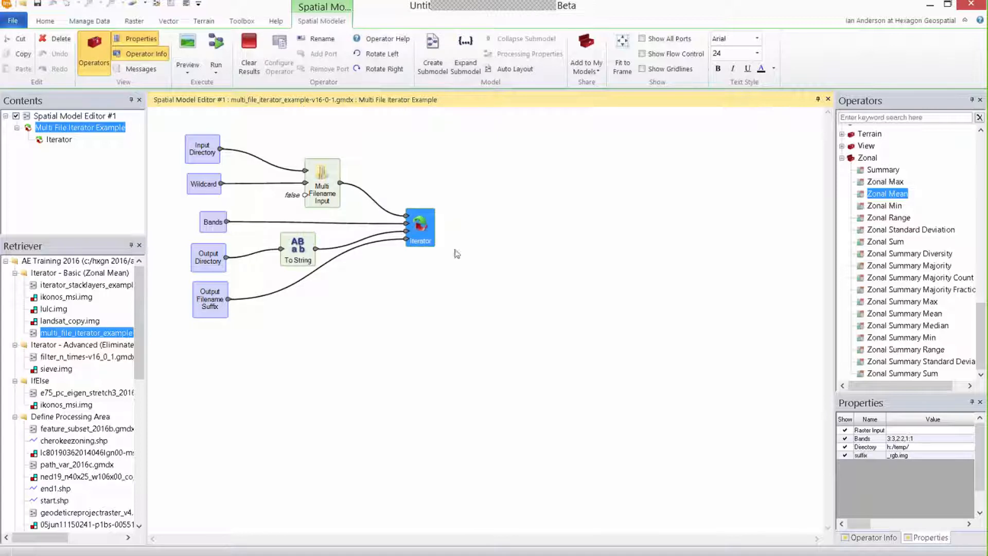
# - Reopen the Iterator submodel and adjust the positions of the Raster Output operator and the Raster Input port
pyautogui.doubleClick(420, 223)
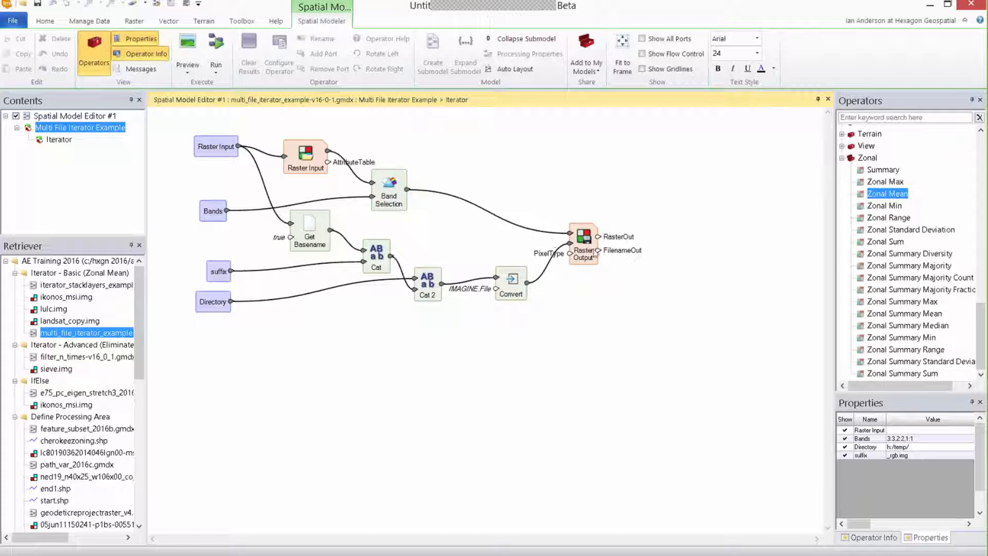
pyautogui.moveTo(592, 246); pyautogui.dragTo(586, 249)
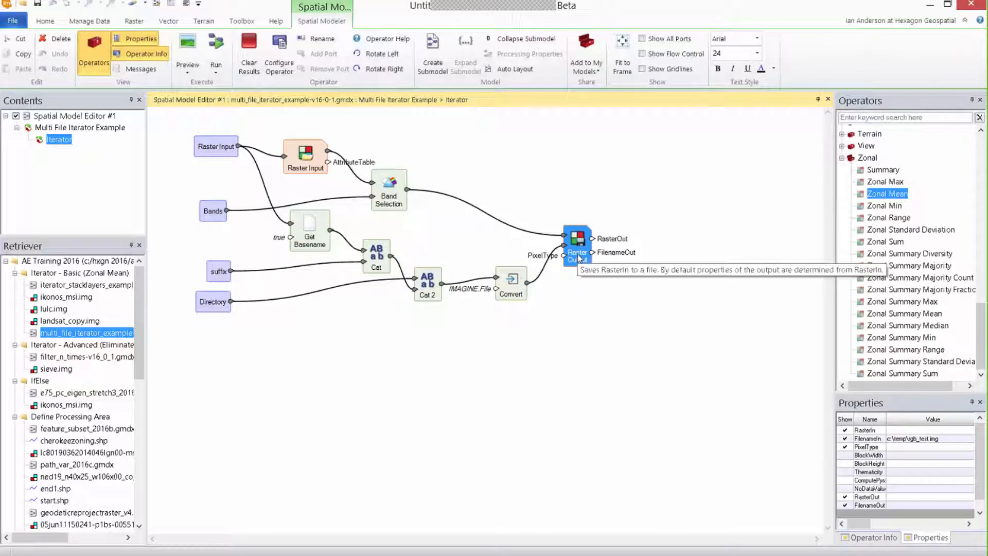
pyautogui.moveTo(579, 258); pyautogui.dragTo(577, 248)
pyautogui.moveTo(211, 148)
pyautogui.mouseDown()
pyautogui.moveTo(200, 149)
pyautogui.moveTo(205, 141)
pyautogui.mouseUp()
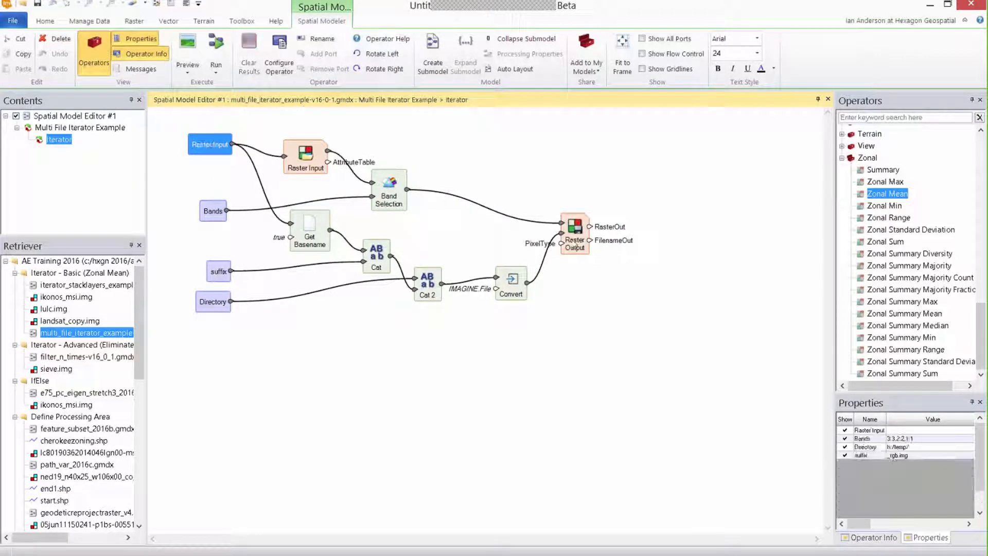
pyautogui.moveTo(574, 240); pyautogui.dragTo(572, 239)
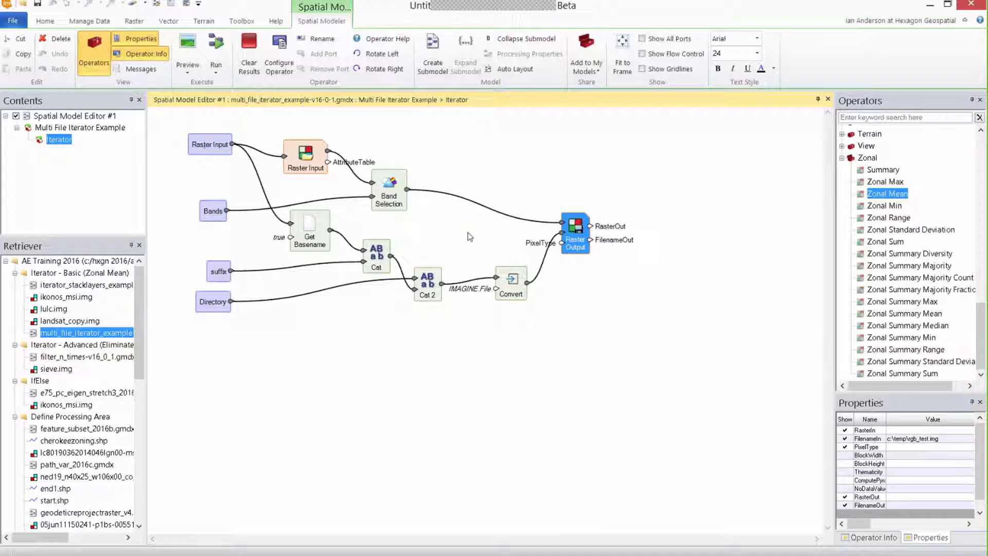
pyautogui.moveTo(580, 251); pyautogui.dragTo(583, 252)
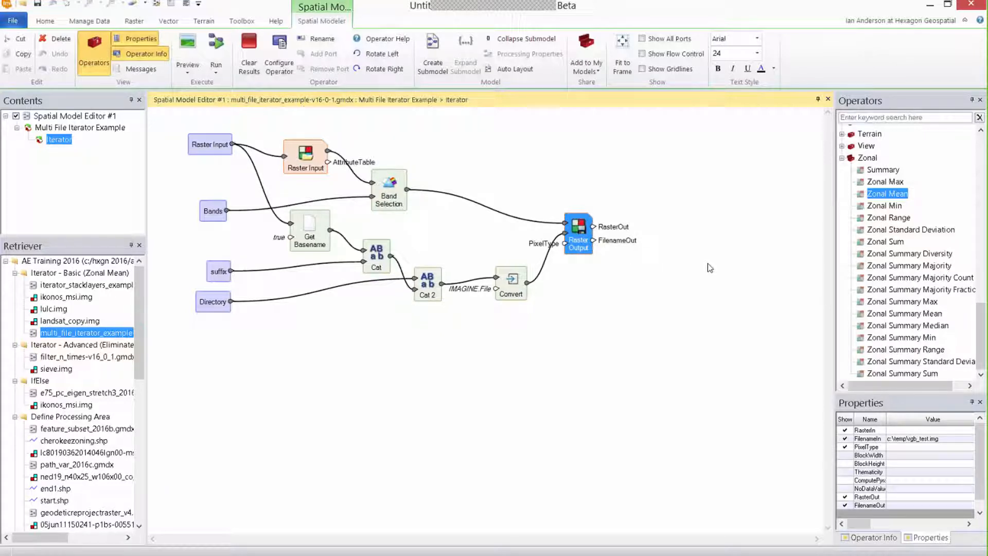
# - Return to the parent Multi File Iterator Example model, start a run, and set Bands to 3,2,1
pyautogui.click(522, 39)
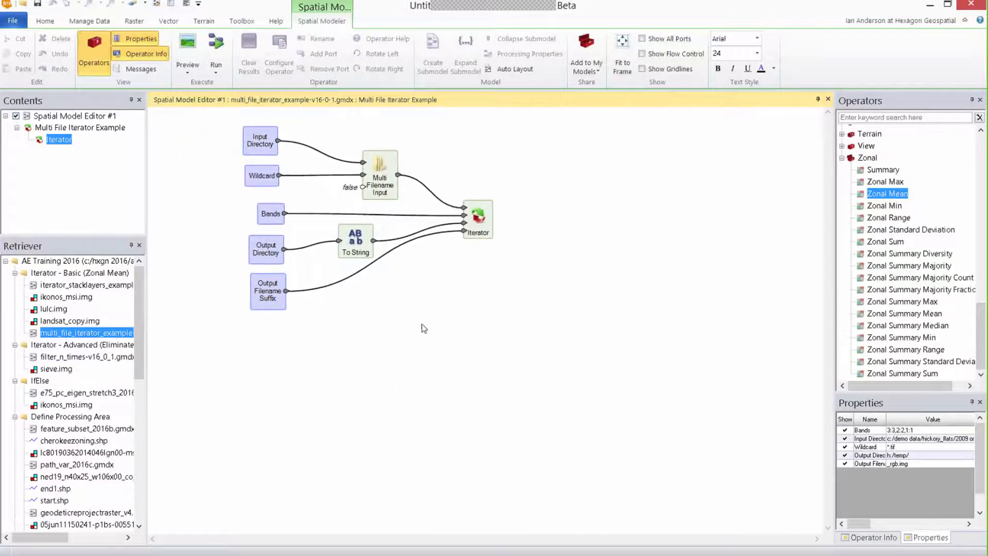
pyautogui.click(216, 48)
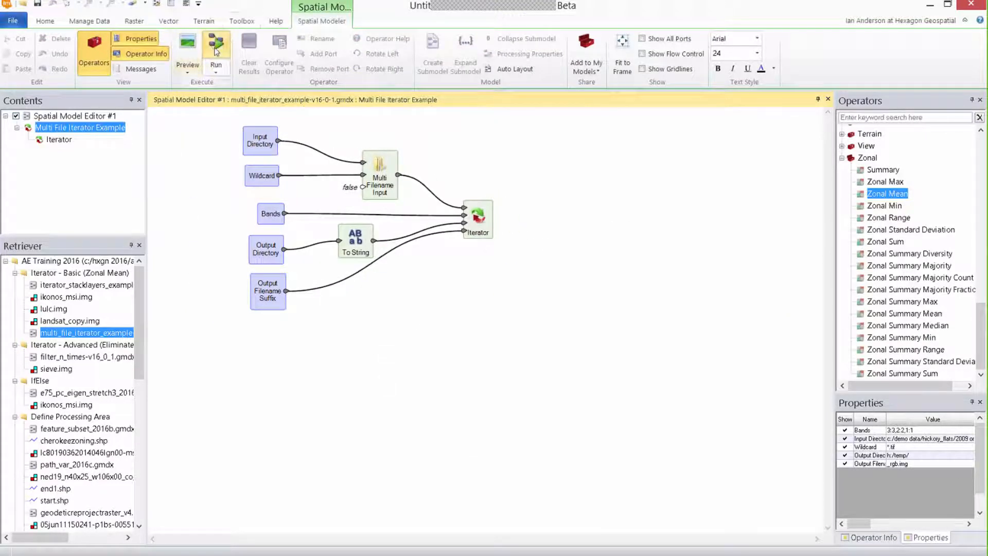
pyautogui.moveTo(220, 111); pyautogui.dragTo(644, 127)
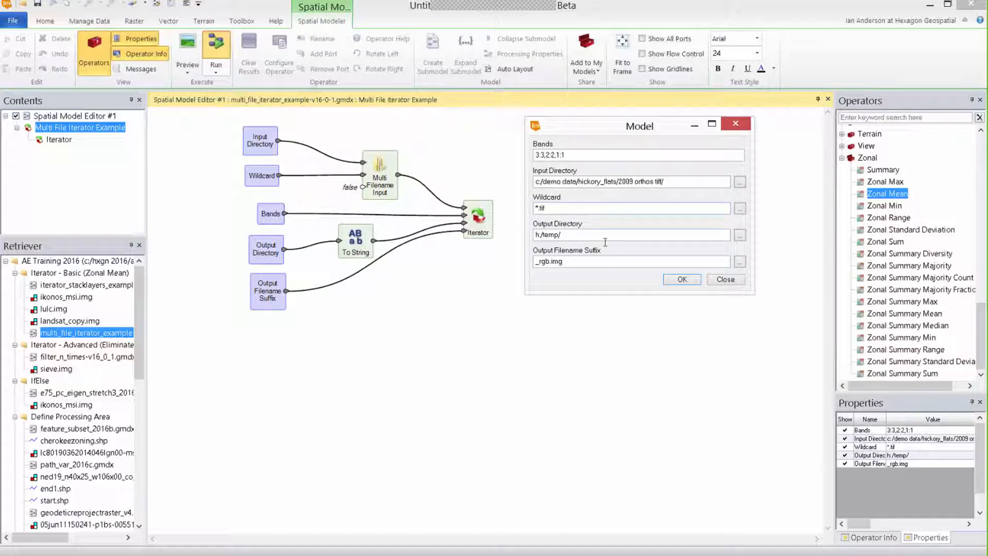
pyautogui.moveTo(595, 129); pyautogui.dragTo(596, 145)
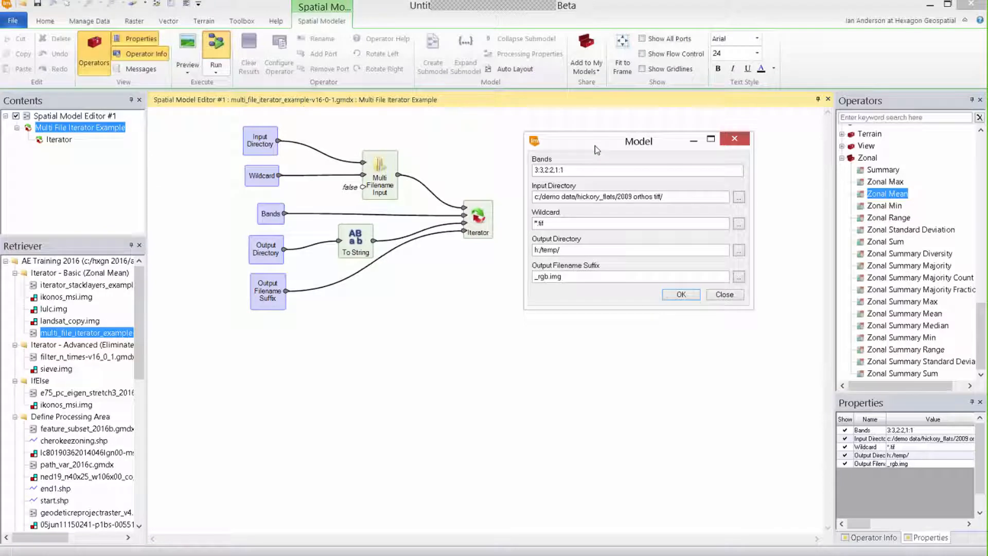
pyautogui.doubleClick(601, 170)
pyautogui.write('3,2,1')
# - Review the Input Directory, Wildcard, Output Directory and Output Filename Suffix parameters of the run
pyautogui.moveTo(674, 196); pyautogui.dragTo(591, 208)
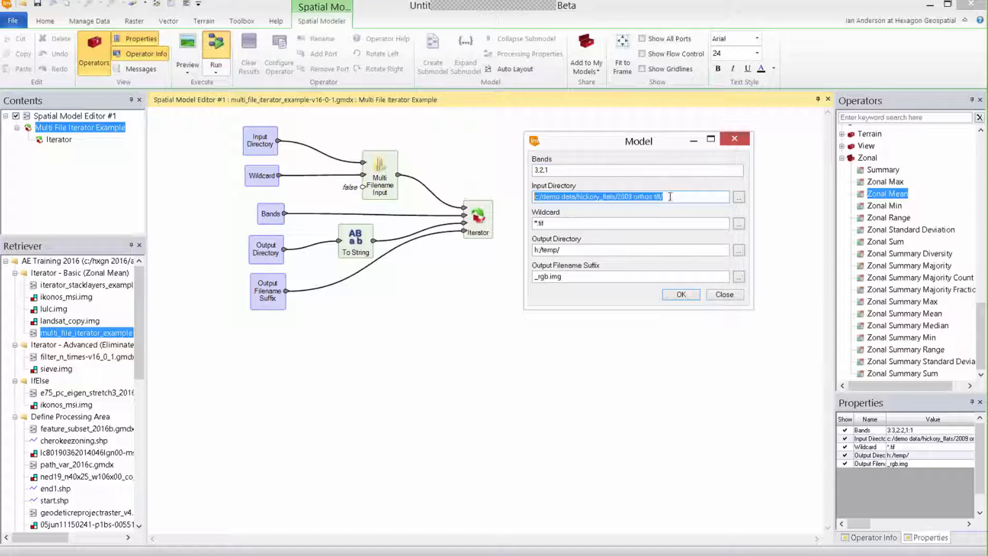
pyautogui.click(739, 197)
pyautogui.click(772, 181)
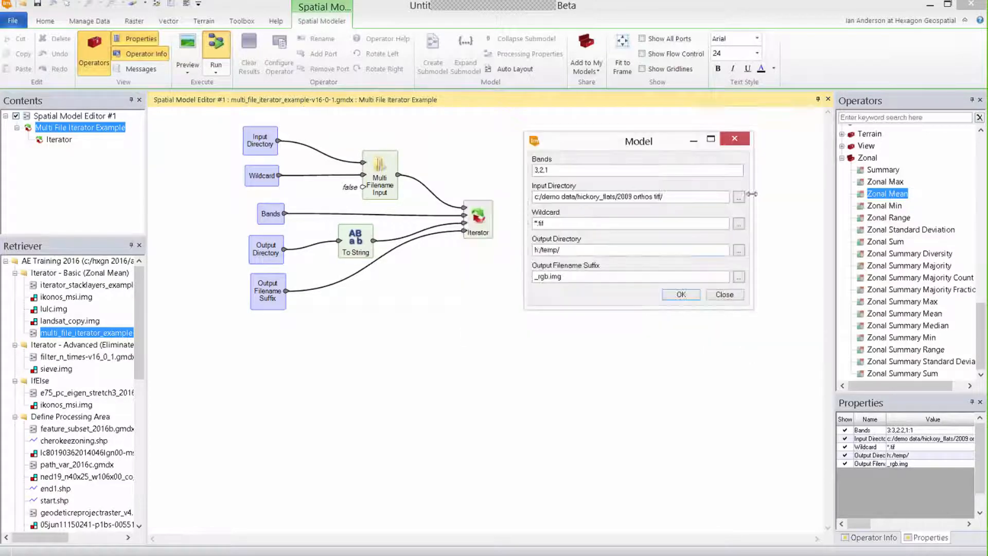
pyautogui.moveTo(561, 222); pyautogui.dragTo(497, 222)
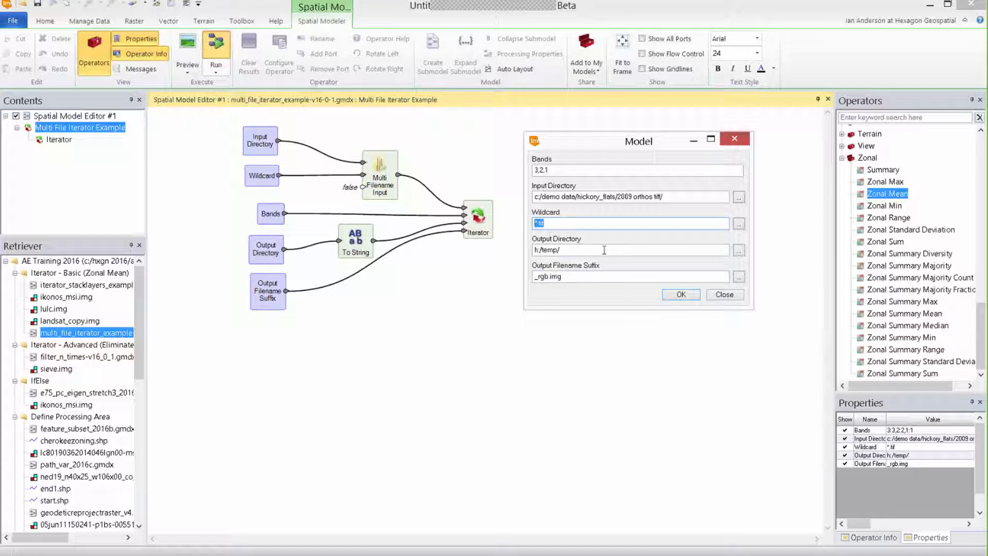
pyautogui.doubleClick(546, 252)
pyautogui.doubleClick(579, 279)
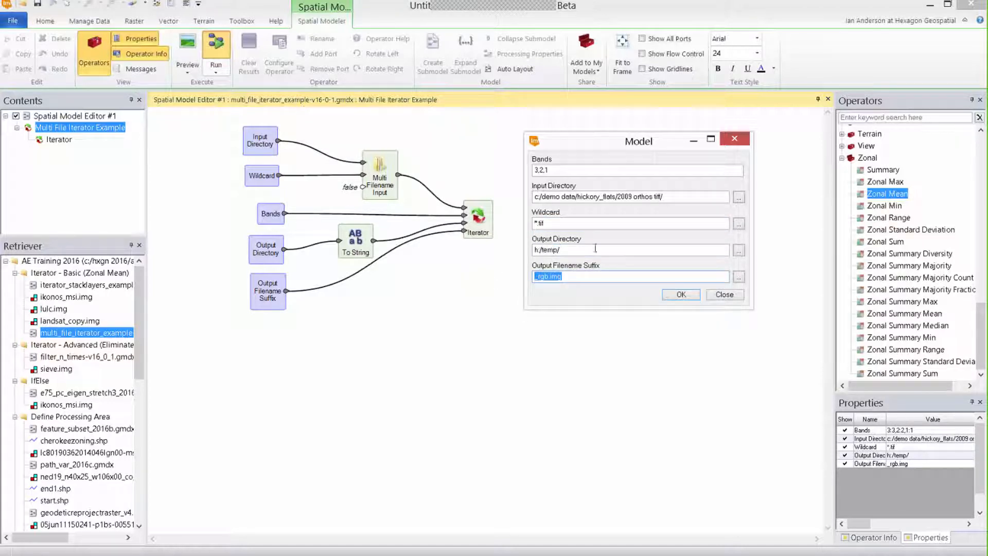
# - Change the output filename suffix to _rgb.tif, and close the run parameters without running the model
pyautogui.click(590, 277)
pyautogui.press('BackSpace')
pyautogui.press('BackSpace')
pyautogui.press('BackSpace')
pyautogui.write('tif')
pyautogui.click(725, 295)
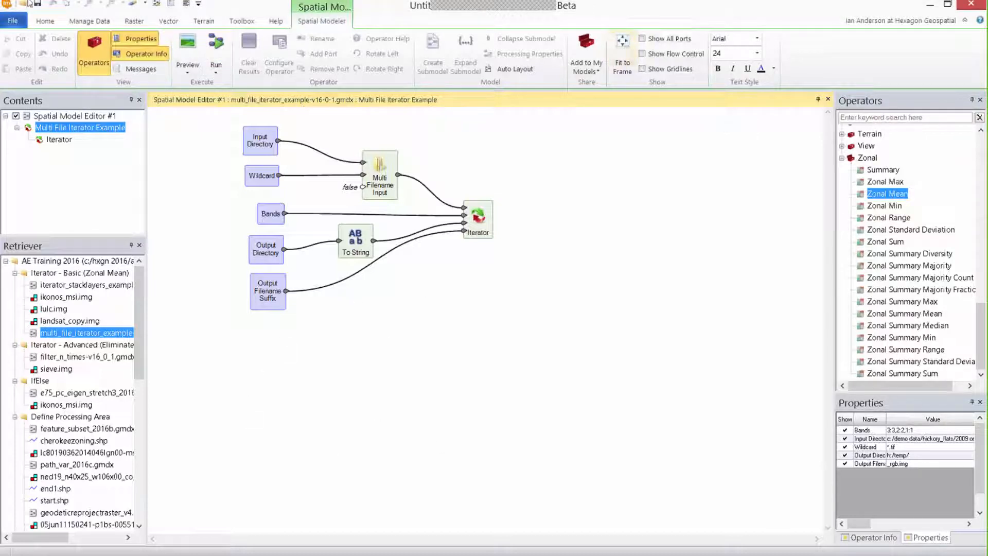
# - Close the multi file iterator model without saving, and open filter_n_times-v16_0_1.gmdx from the Iterator - Advanced folder
pyautogui.click(133, 5)
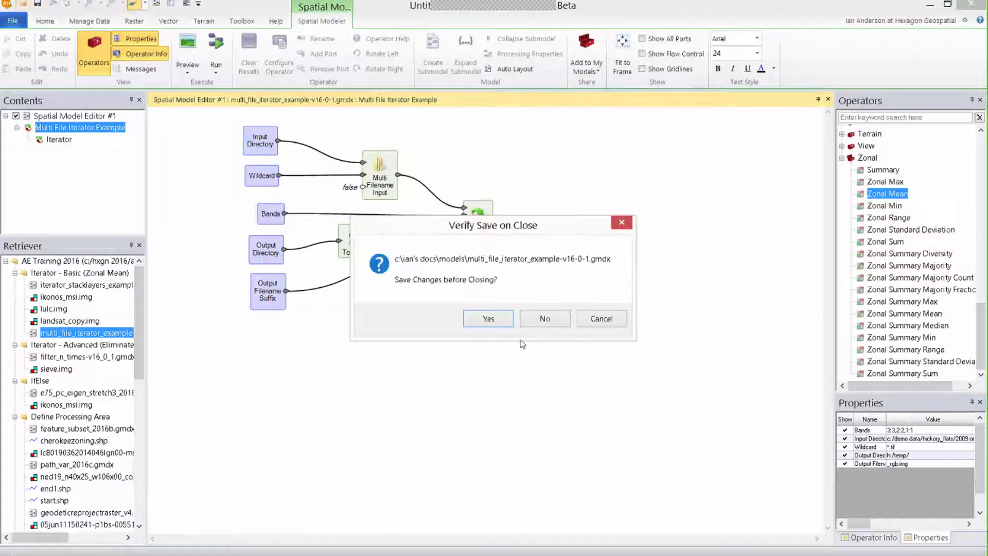
pyautogui.click(546, 319)
pyautogui.doubleClick(60, 356)
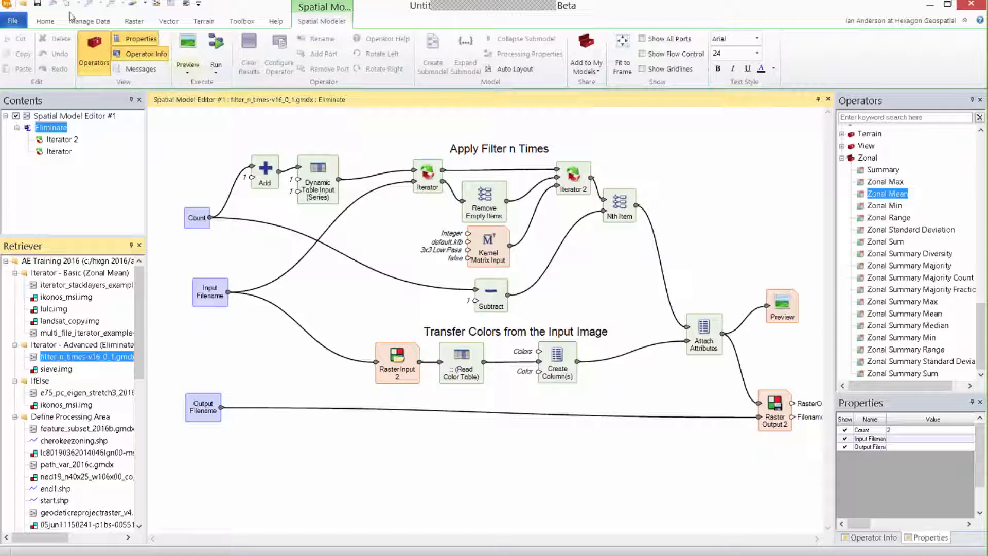
# - Add a 2D view beside the model and display sieve.img in it
pyautogui.click(46, 21)
pyautogui.click(335, 66)
pyautogui.click(360, 105)
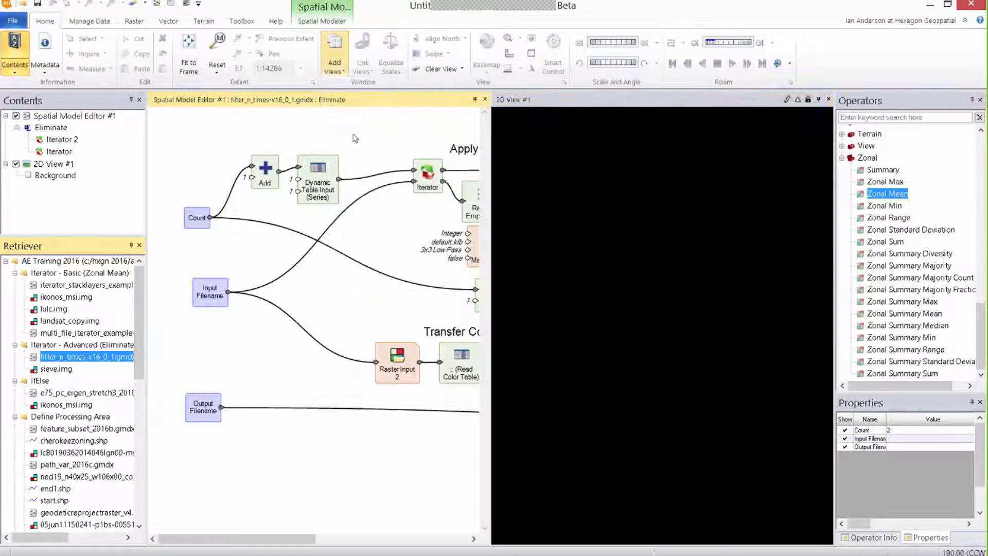
pyautogui.moveTo(56, 368); pyautogui.dragTo(618, 288)
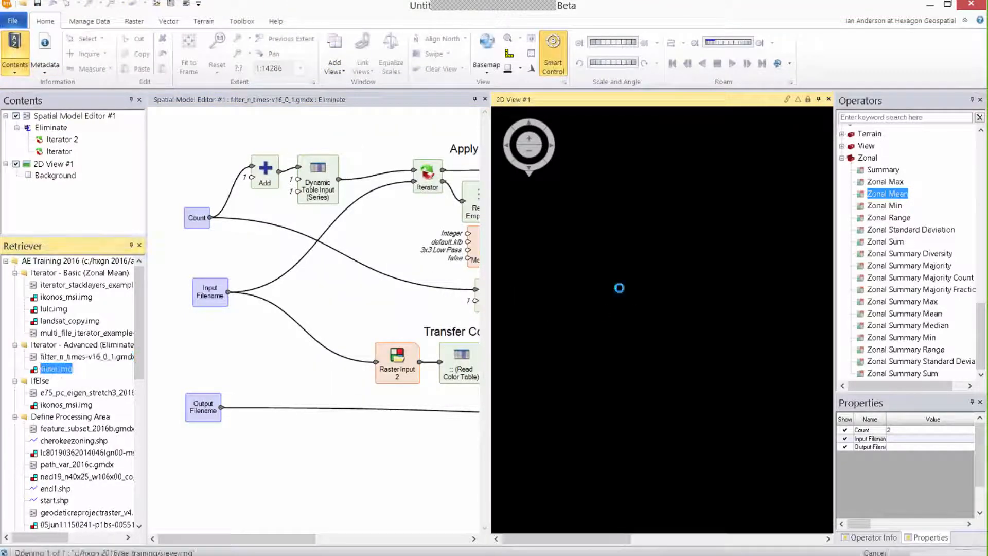
# - Set the 2D view's background colour to yellow so the gaps in sieve.img stand out
pyautogui.scroll(3, 656, 352)
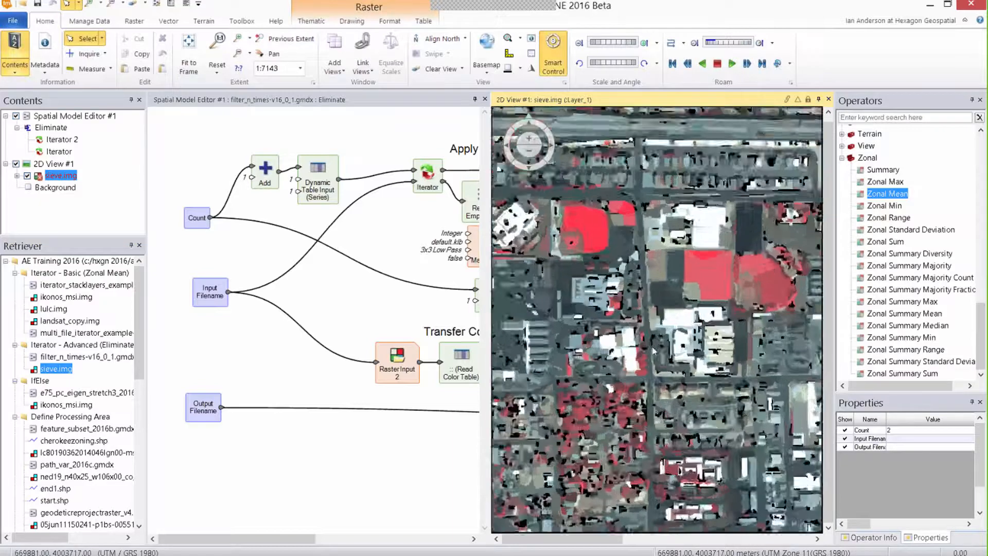
pyautogui.scroll(4, 604, 259)
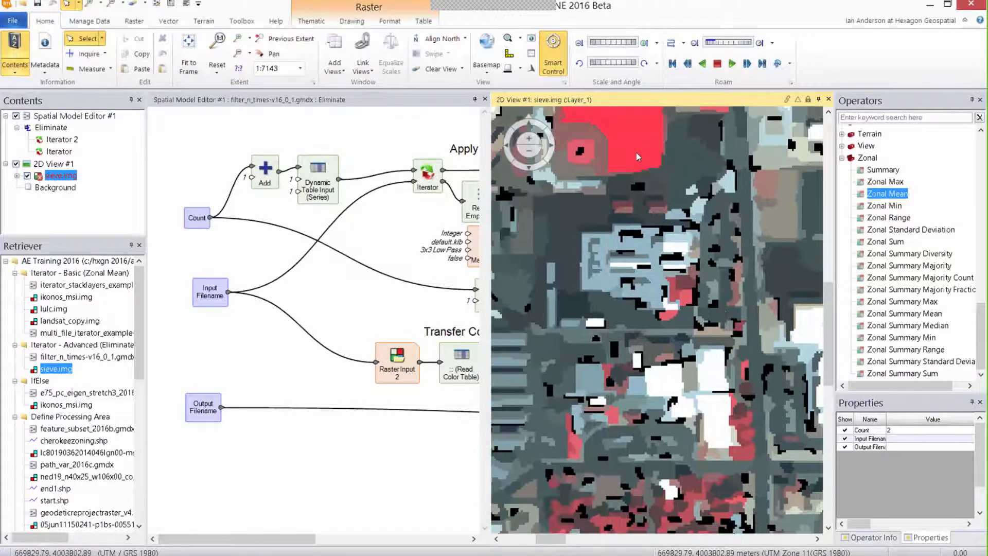
pyautogui.click(520, 68)
pyautogui.click(585, 96)
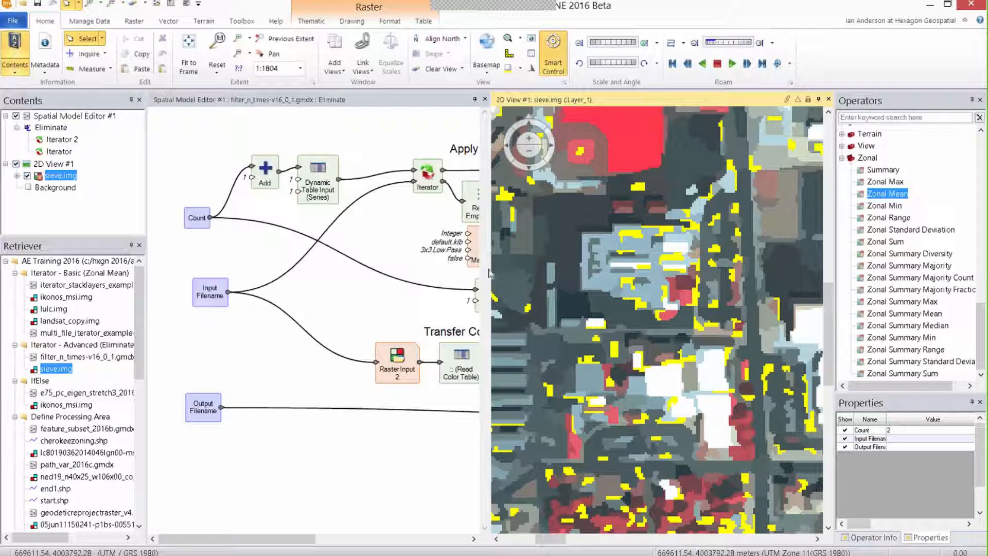
# - Widen the model editor over the 2D view to show the whole Eliminate model
pyautogui.moveTo(492, 273); pyautogui.dragTo(574, 272)
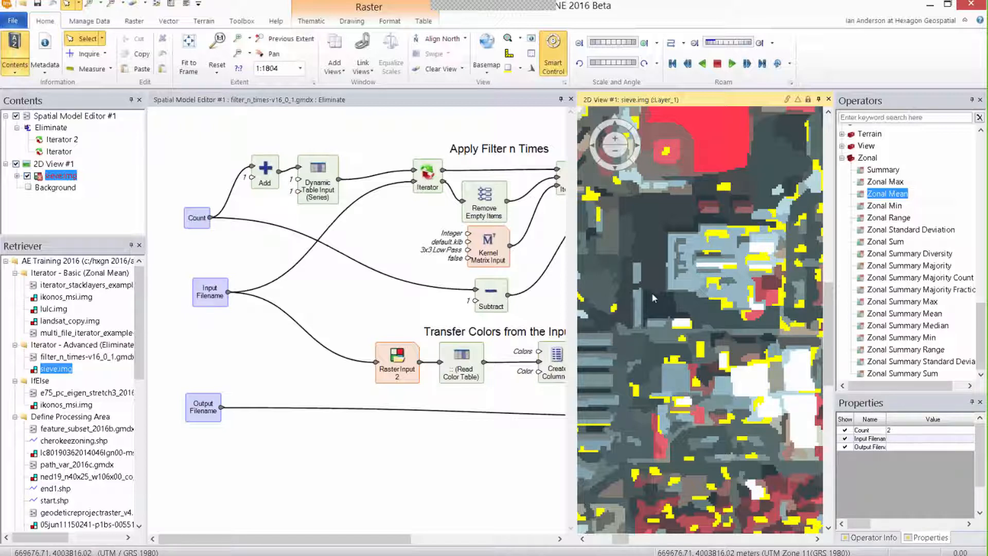
pyautogui.moveTo(529, 313); pyautogui.dragTo(405, 306)
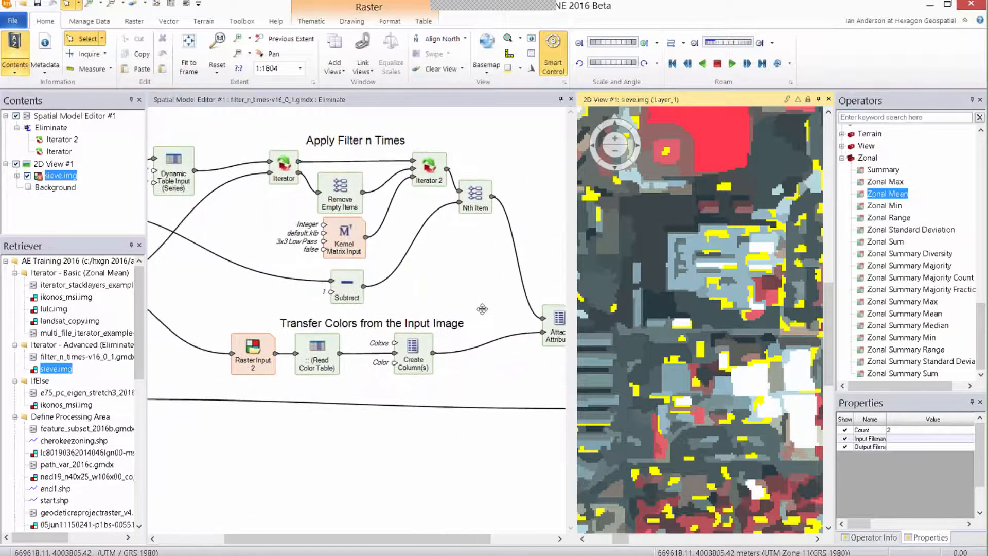
pyautogui.moveTo(482, 309); pyautogui.dragTo(515, 304)
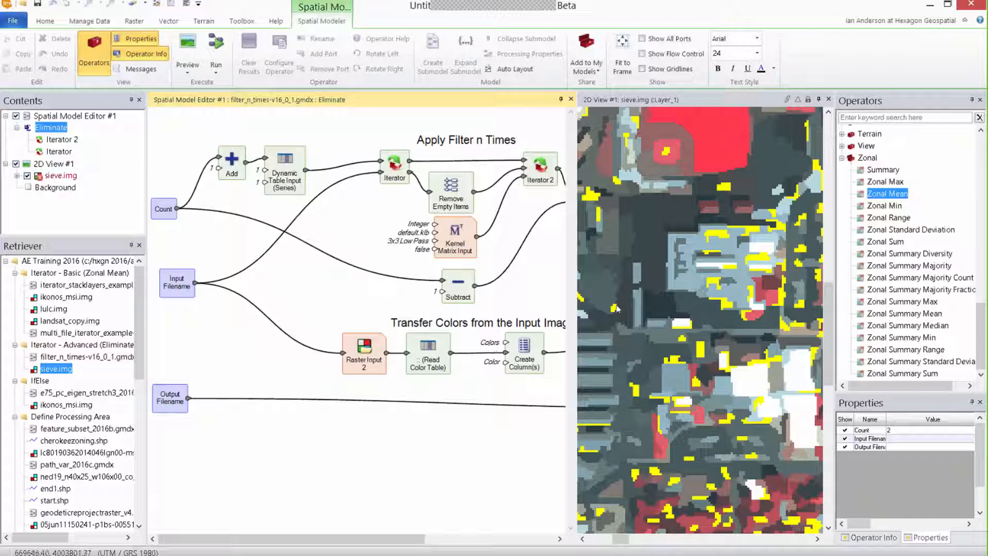
pyautogui.moveTo(574, 212); pyautogui.dragTo(786, 210)
pyautogui.moveTo(571, 234)
pyautogui.mouseDown()
pyautogui.moveTo(589, 220)
pyautogui.moveTo(556, 229)
pyautogui.mouseUp()
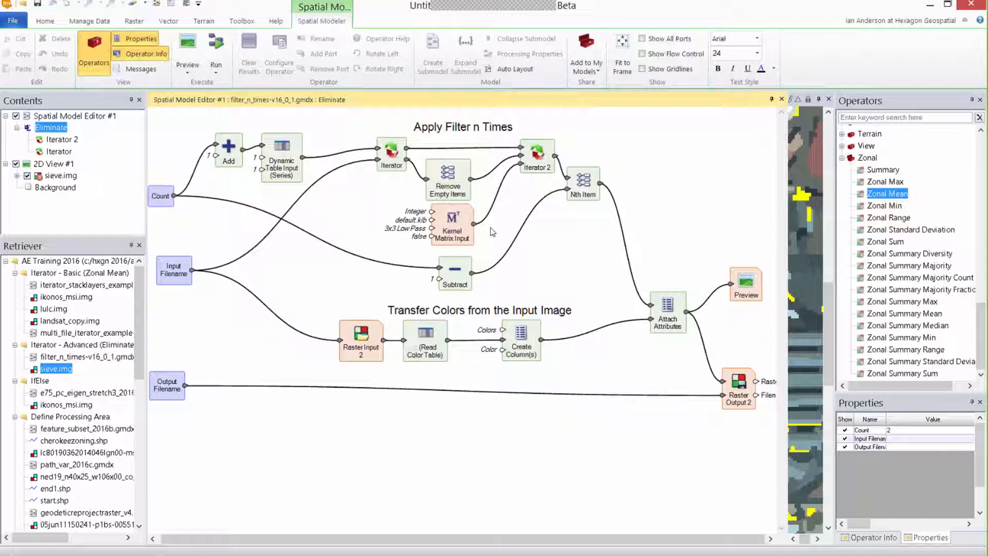
# - Nudge the Count port and the Subtract operator in the Eliminate model
pyautogui.moveTo(165, 205); pyautogui.dragTo(169, 210)
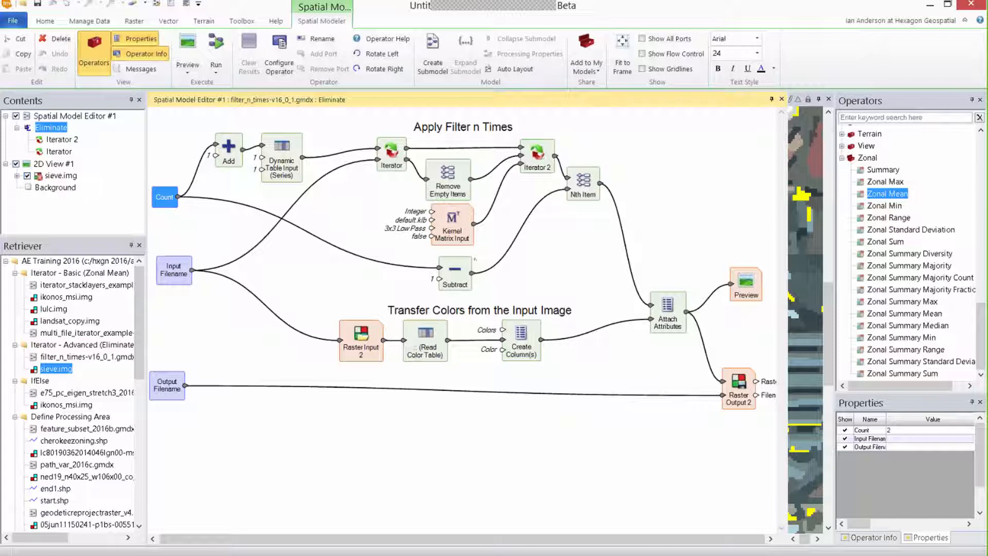
pyautogui.moveTo(465, 265); pyautogui.dragTo(459, 259)
pyautogui.click(421, 292)
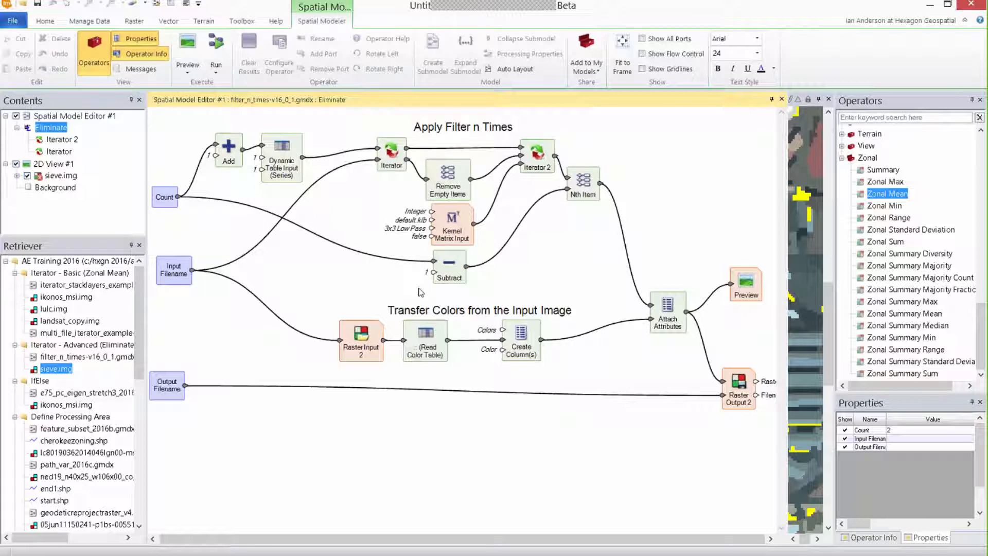
# - Open the first Iterator's submodel, examine its Eq and If Else logic, and return to the Eliminate model
pyautogui.click(389, 156)
pyautogui.doubleClick(389, 156)
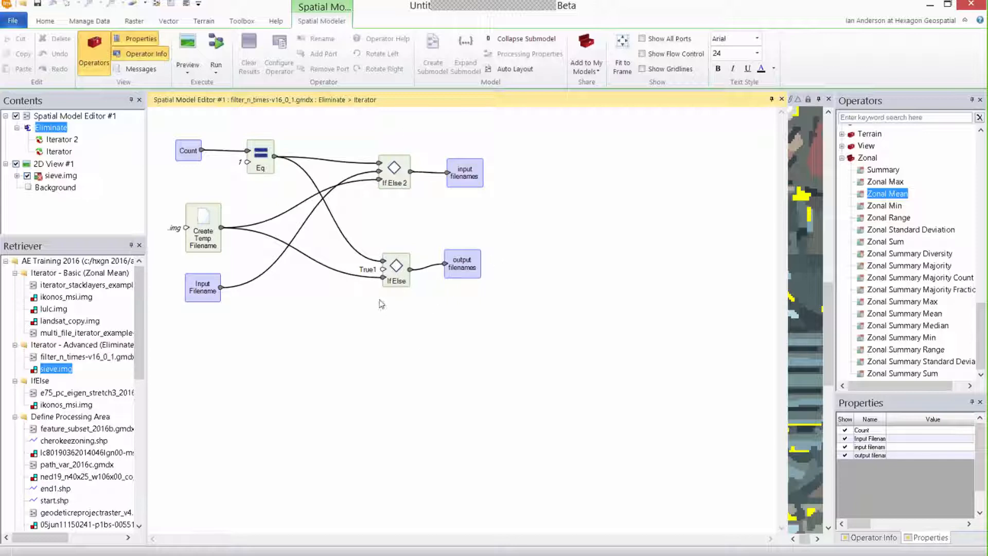
pyautogui.click(520, 39)
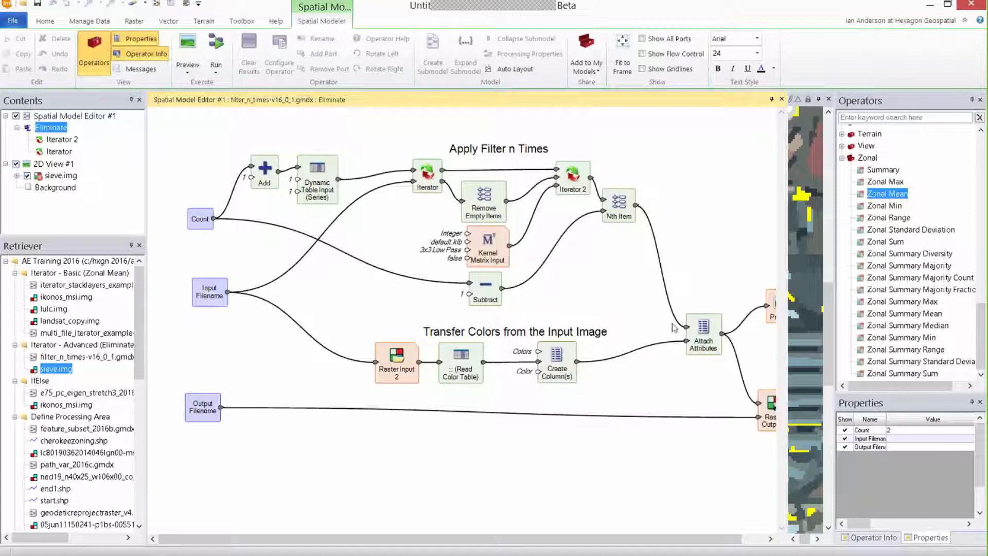
# - Open the Iterator 2 submodel, nudge the Focal Majority operator, and collapse back to the Eliminate model
pyautogui.moveTo(588, 285); pyautogui.dragTo(429, 289)
pyautogui.click(431, 208)
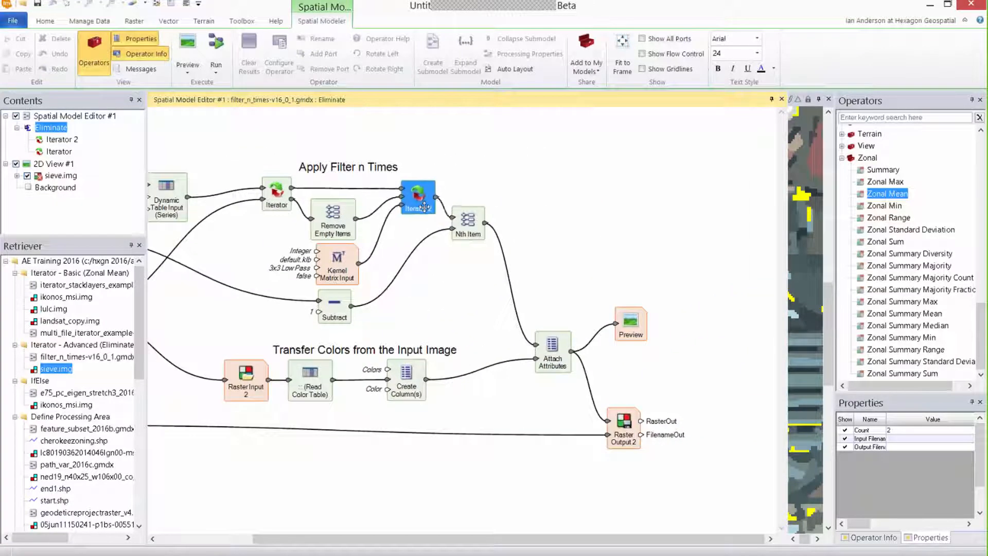
pyautogui.doubleClick(432, 209)
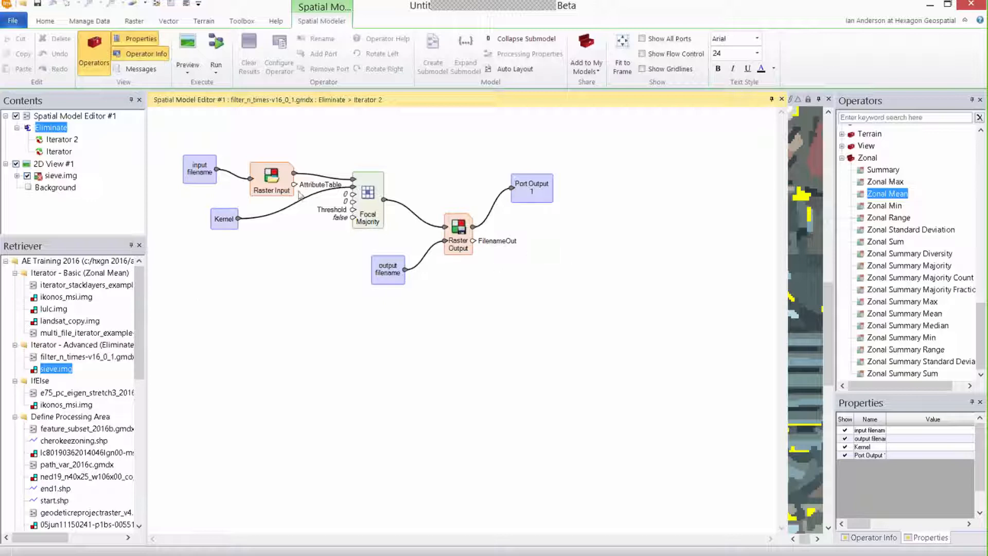
pyautogui.moveTo(376, 216)
pyautogui.mouseDown()
pyautogui.moveTo(389, 213)
pyautogui.moveTo(378, 220)
pyautogui.mouseUp()
pyautogui.click(521, 42)
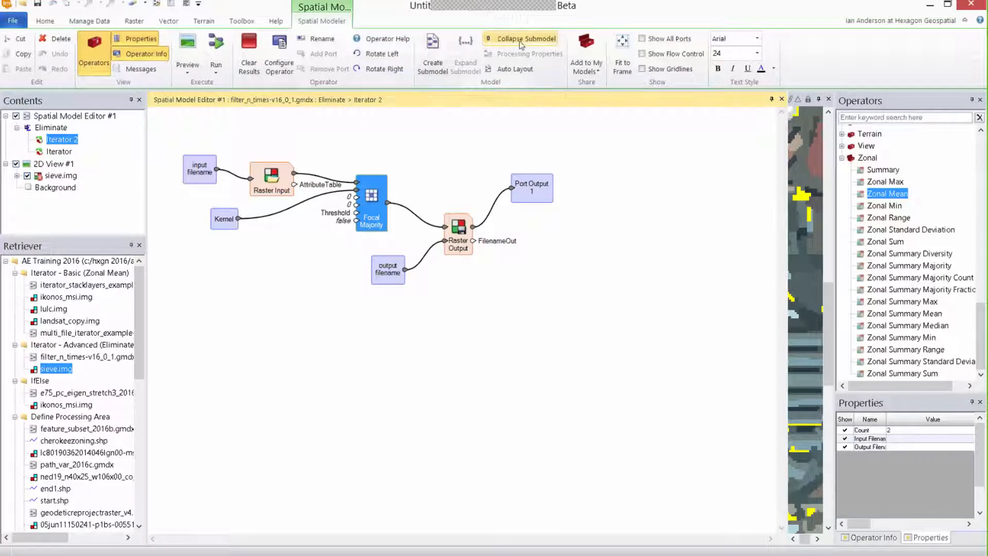
# - Shift the Nth Item operator slightly within the Apply Filter n Times section
pyautogui.moveTo(634, 297); pyautogui.dragTo(588, 248)
pyautogui.moveTo(578, 175); pyautogui.dragTo(585, 195)
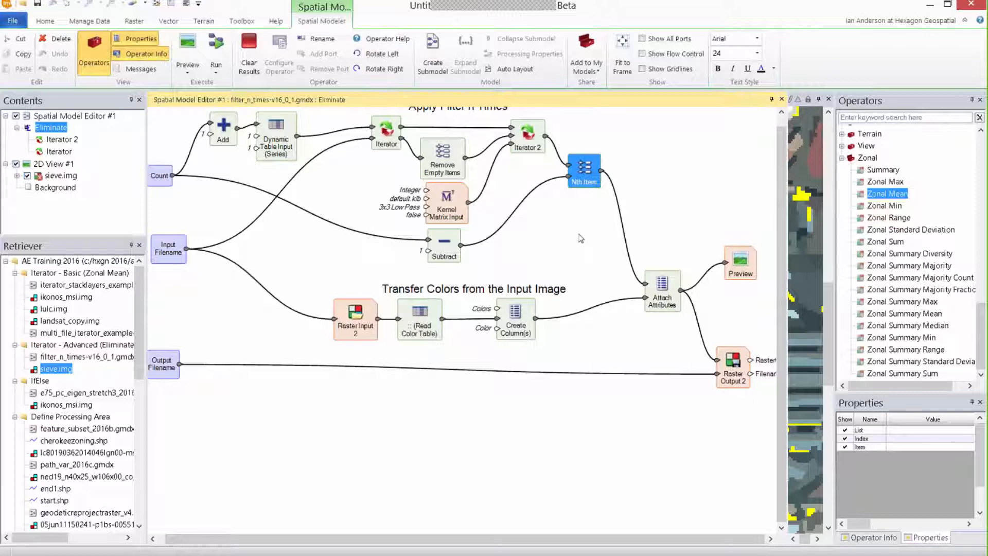
pyautogui.moveTo(579, 242); pyautogui.dragTo(542, 235)
pyautogui.moveTo(560, 179); pyautogui.dragTo(564, 181)
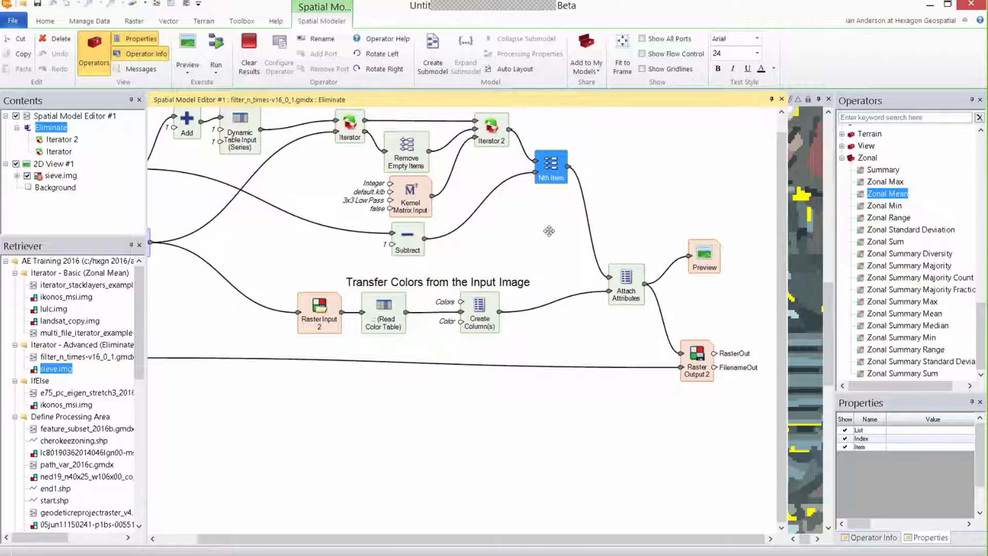
# - Nudge Raster Input 2 and follow the Transfer Colors from the Input Image branch through to Attach Attributes
pyautogui.moveTo(543, 225); pyautogui.dragTo(415, 218)
pyautogui.moveTo(508, 284); pyautogui.dragTo(619, 290)
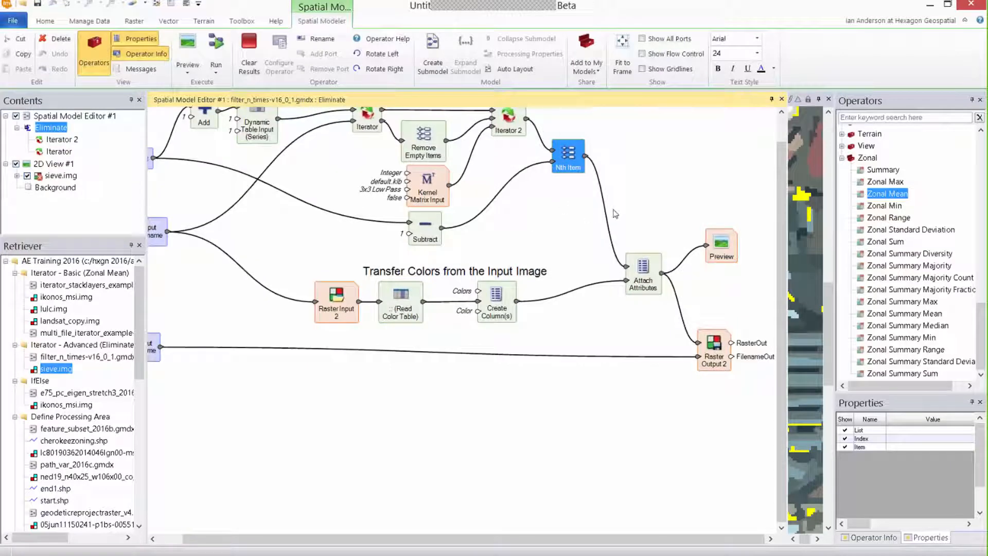
pyautogui.moveTo(538, 259); pyautogui.dragTo(580, 216)
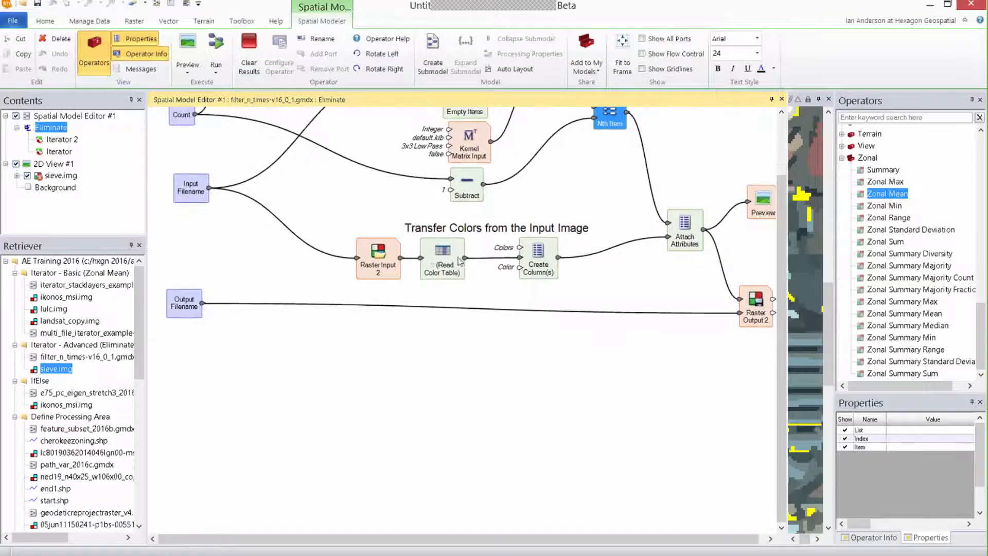
pyautogui.click(370, 261)
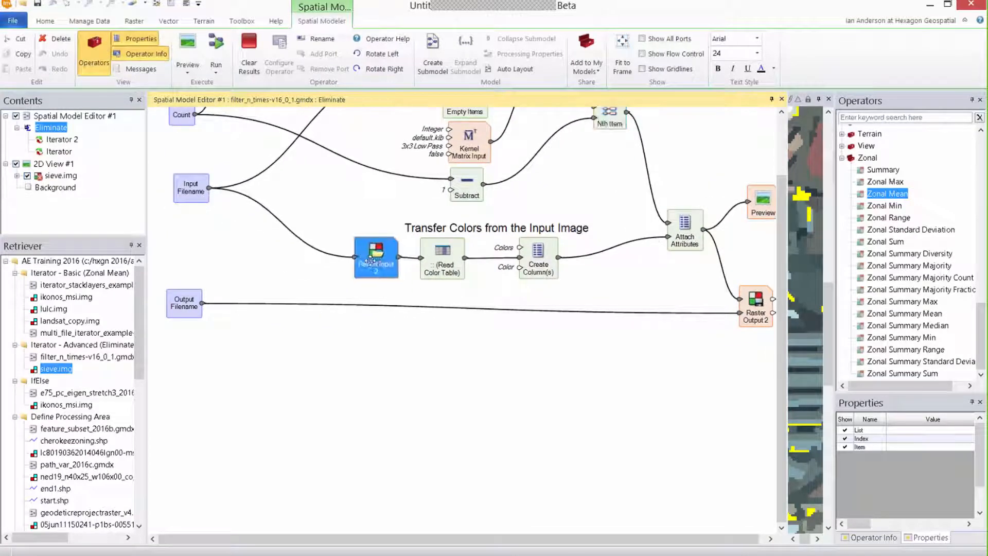
pyautogui.moveTo(370, 261); pyautogui.dragTo(364, 260)
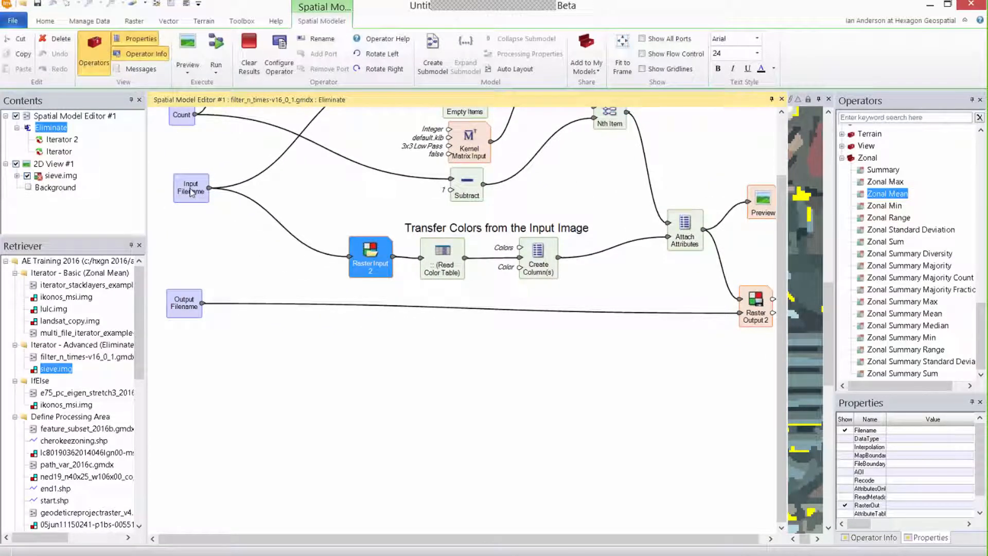
pyautogui.moveTo(496, 287); pyautogui.dragTo(385, 303)
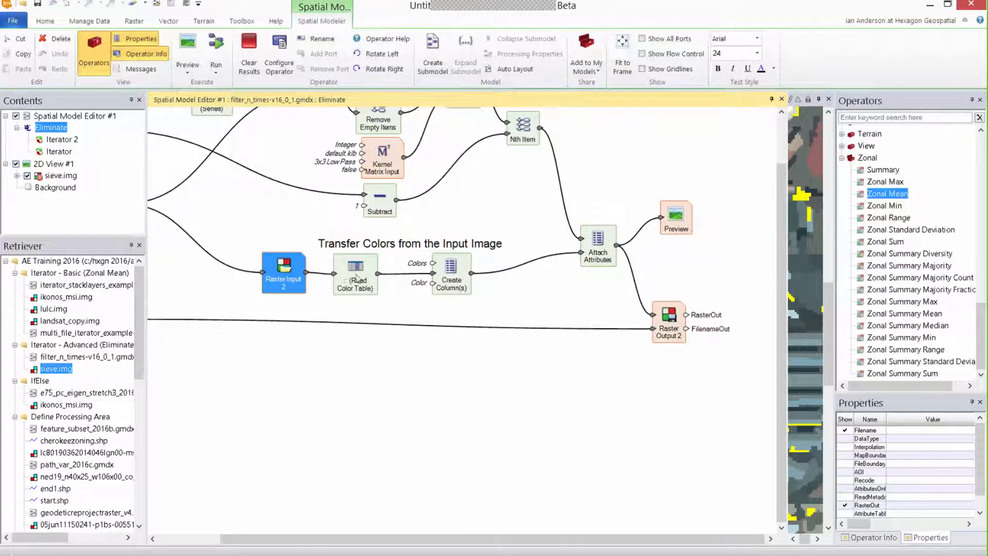
pyautogui.moveTo(459, 287); pyautogui.dragTo(460, 293)
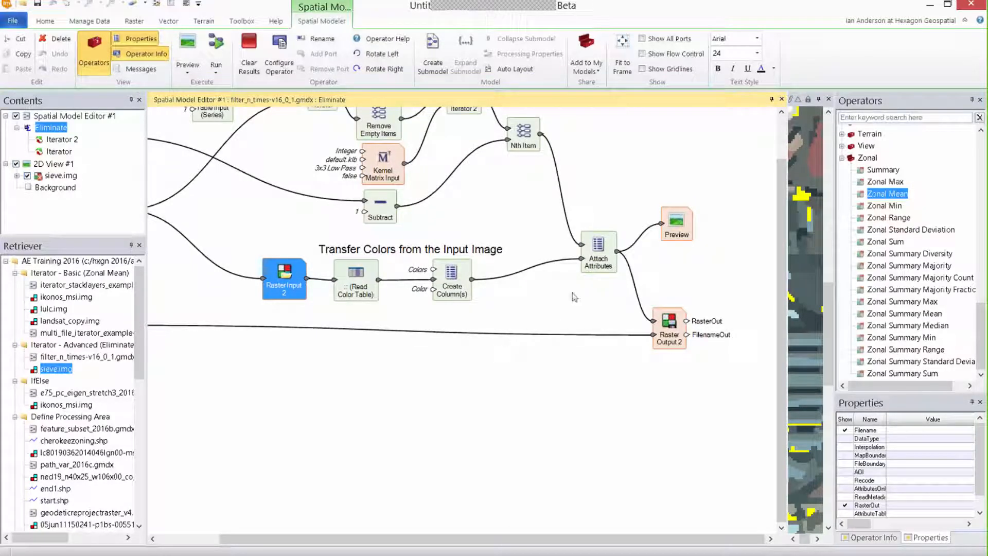
# - Nudge the Create Column(s), Attach Attributes, Raster Output 2 and Preview operators while following the branch to its outputs
pyautogui.moveTo(543, 305); pyautogui.dragTo(417, 302)
pyautogui.moveTo(336, 282); pyautogui.dragTo(345, 283)
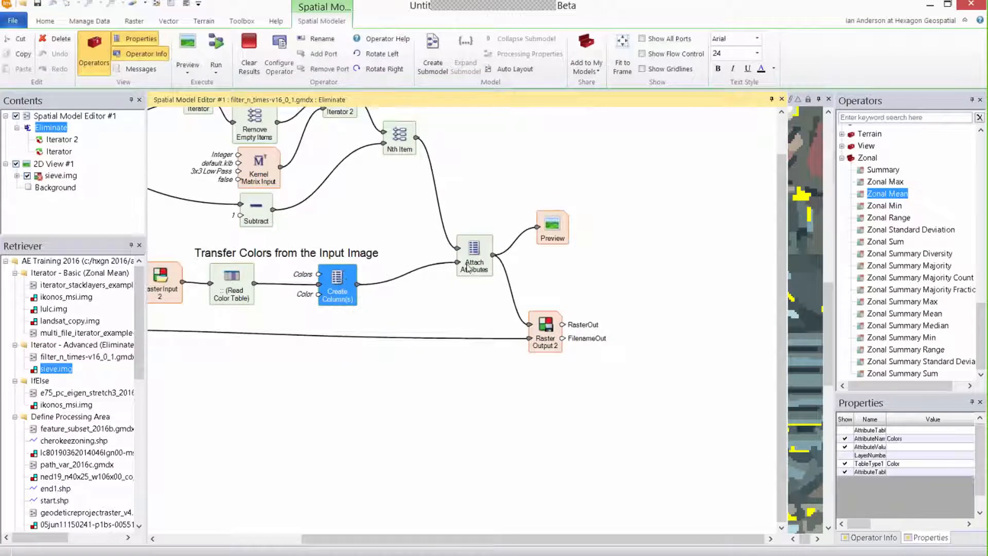
pyautogui.click(474, 260)
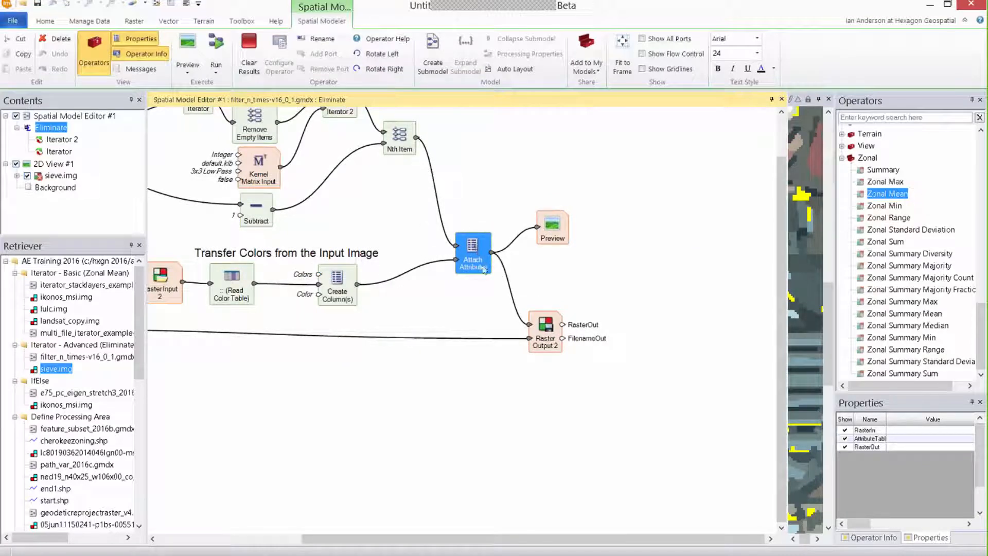
pyautogui.moveTo(645, 309); pyautogui.dragTo(771, 258)
pyautogui.moveTo(674, 271)
pyautogui.mouseDown()
pyautogui.moveTo(698, 253)
pyautogui.moveTo(684, 260)
pyautogui.mouseUp()
pyautogui.moveTo(678, 175); pyautogui.dragTo(683, 178)
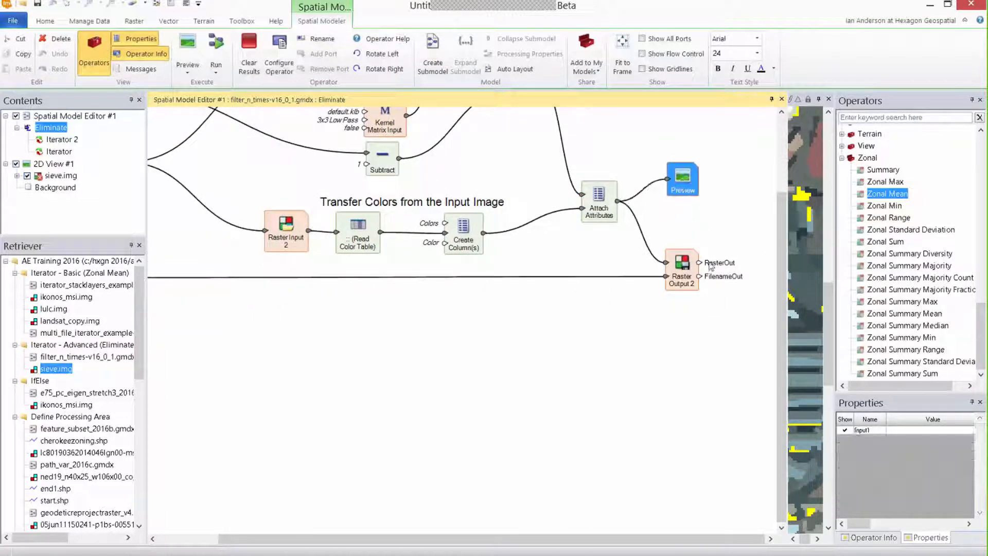
# - Widen the 2D view beside the model editor and clear sieve.img from it
pyautogui.moveTo(785, 293); pyautogui.dragTo(352, 294)
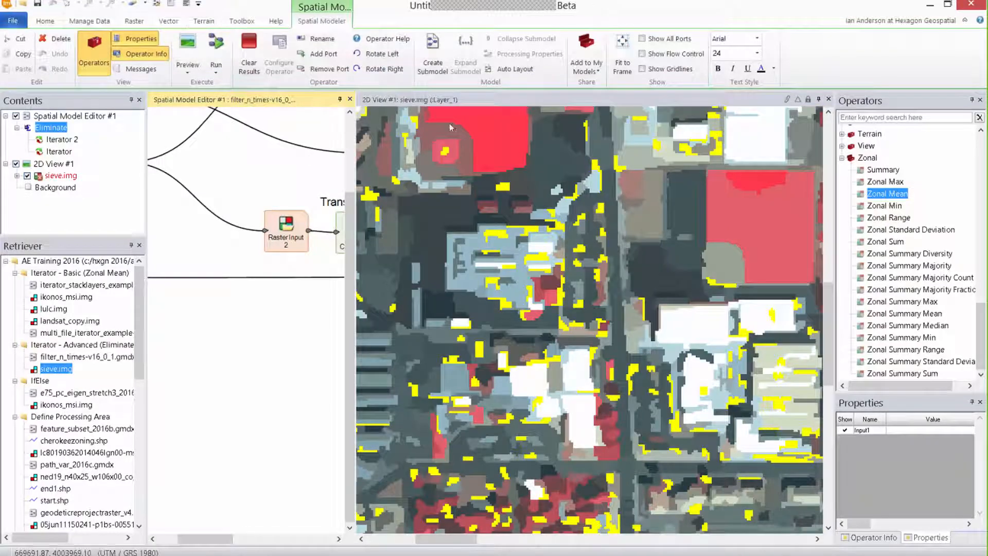
pyautogui.click(458, 103)
pyautogui.click(133, 4)
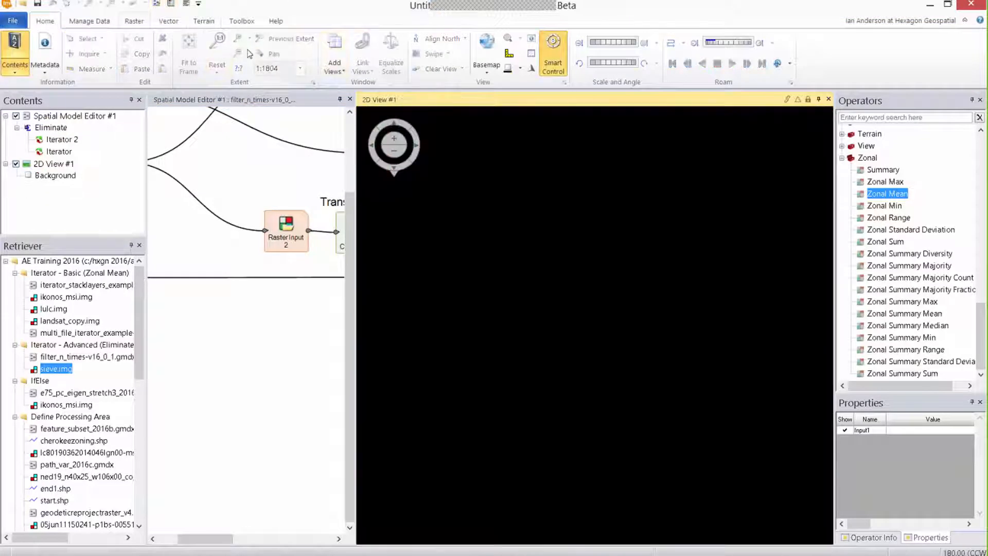
# - Preview the Eliminate model with Count 2 and sieve.img as the input file, leaving the output filename empty
pyautogui.click(307, 99)
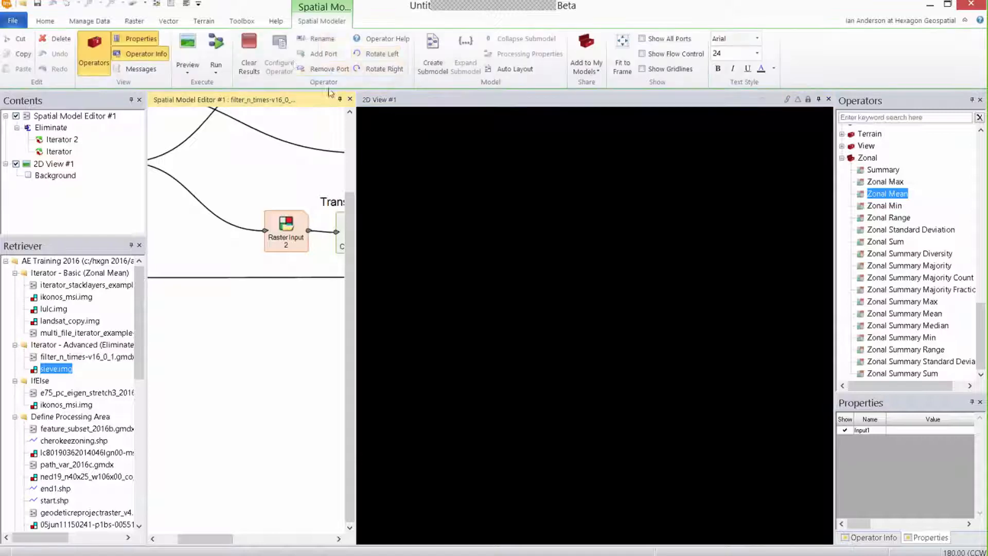
pyautogui.click(187, 49)
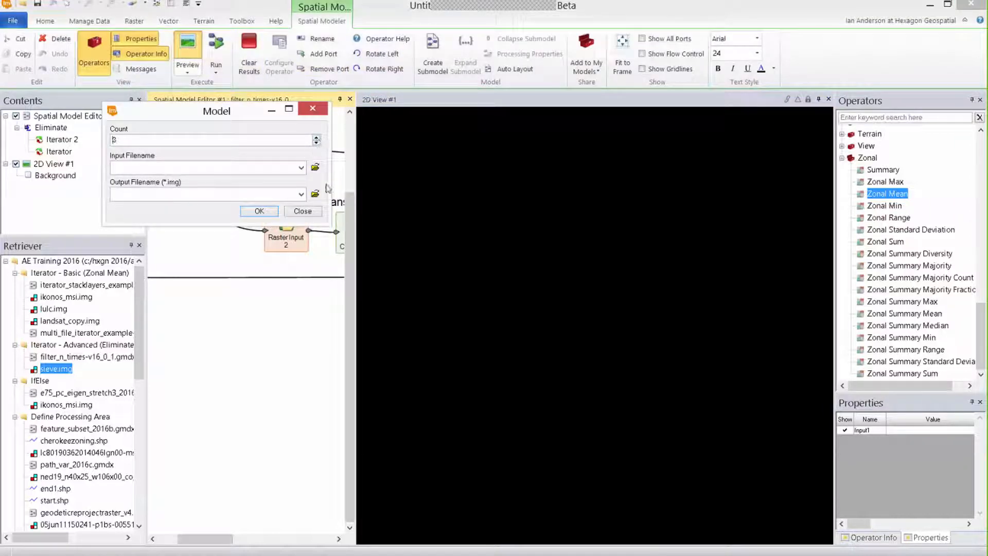
pyautogui.click(235, 165)
pyautogui.click(378, 174)
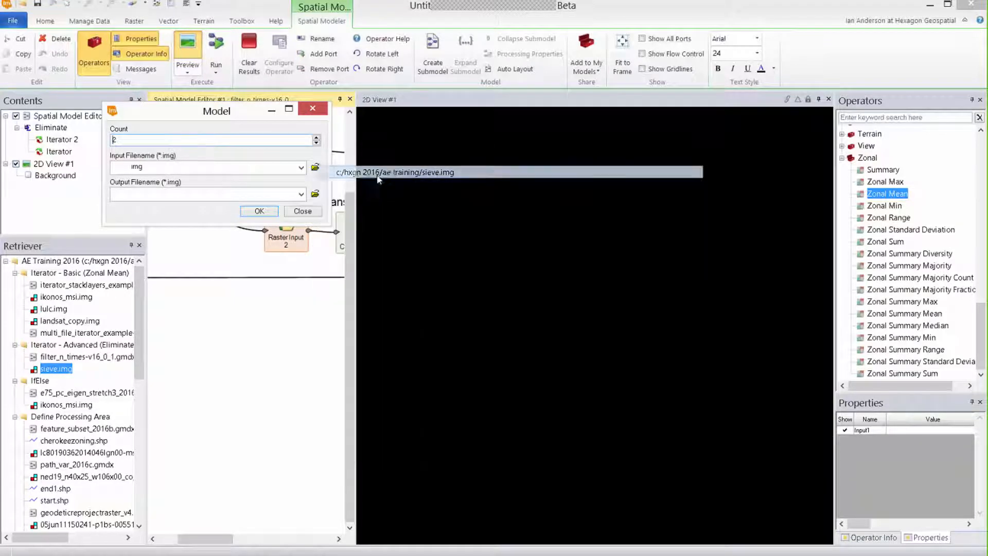
pyautogui.click(271, 212)
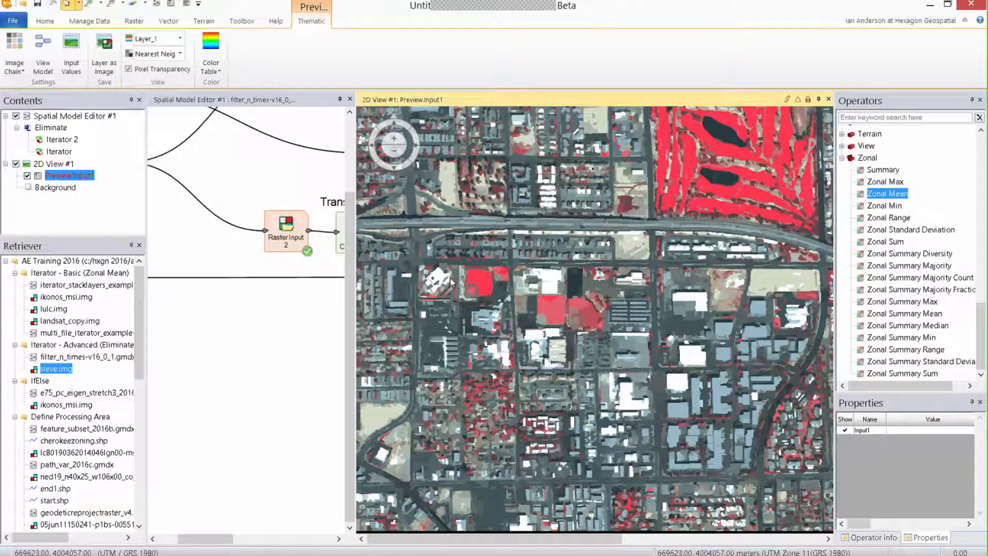
# - Set the 2D view's background colour to yellow and inspect the preview closely for remaining gaps
pyautogui.click(45, 23)
pyautogui.click(520, 69)
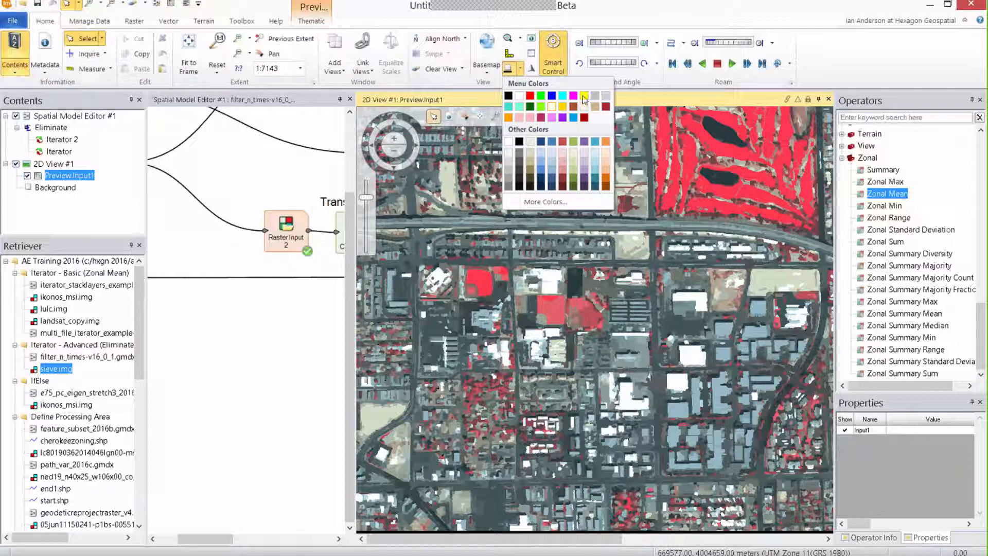
pyautogui.click(584, 96)
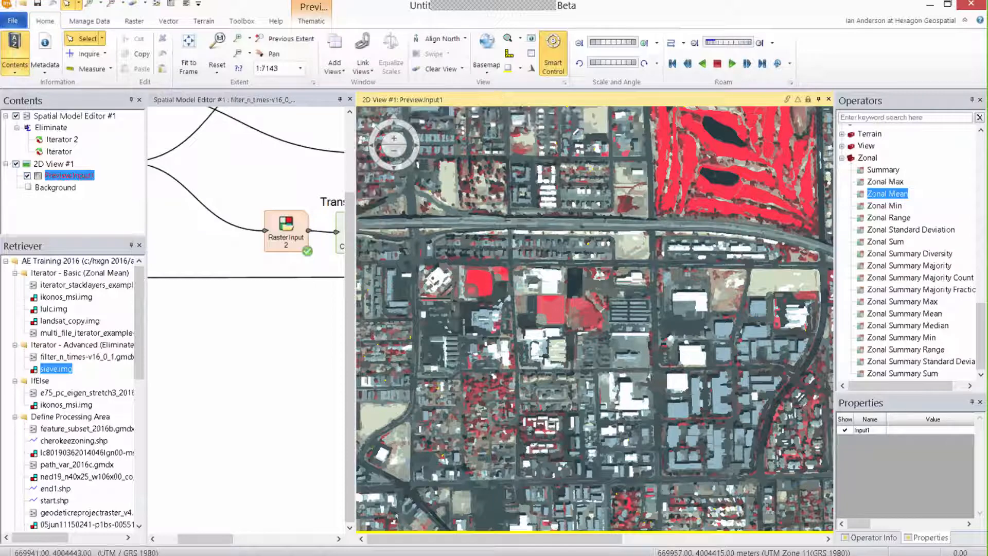
pyautogui.scroll(5, 590, 233)
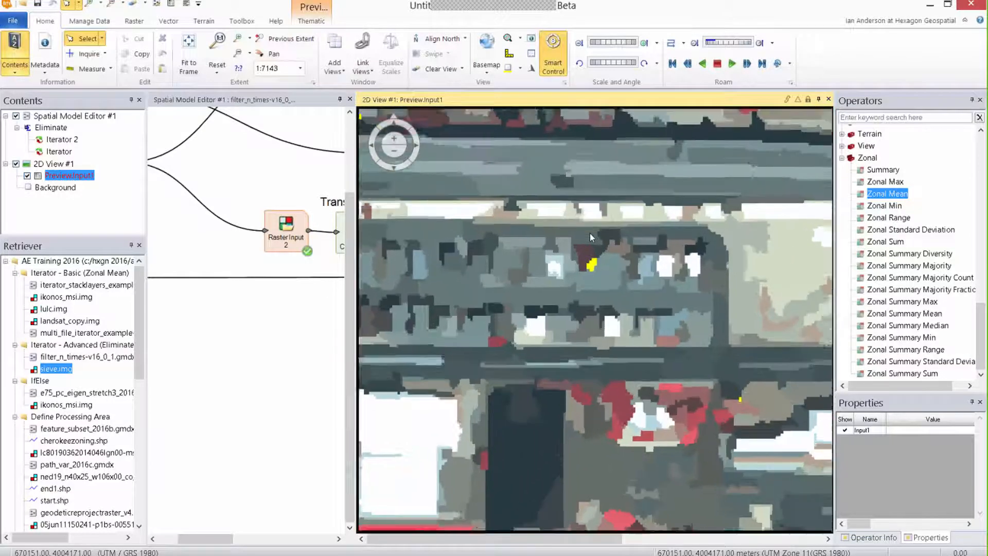
pyautogui.moveTo(628, 307); pyautogui.dragTo(550, 287)
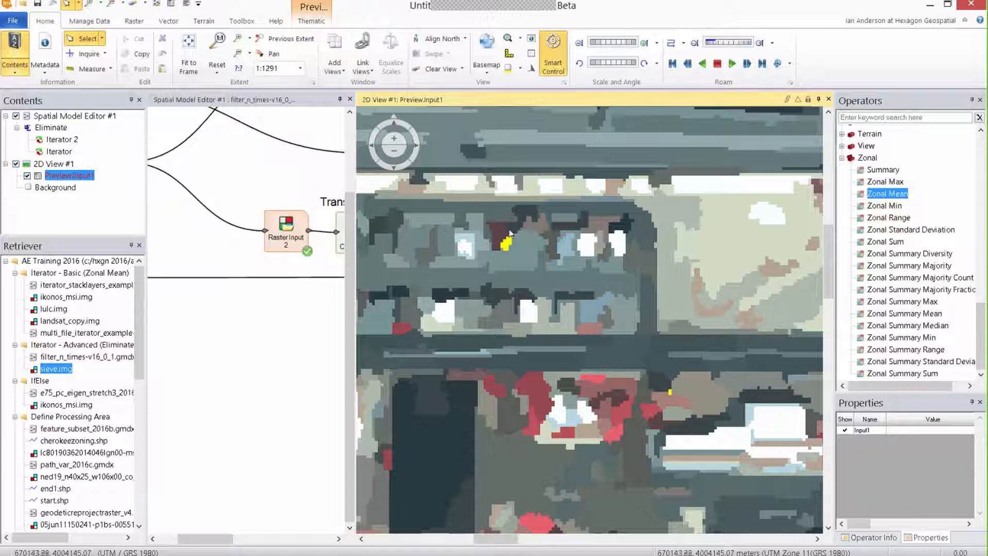
pyautogui.moveTo(585, 285); pyautogui.dragTo(659, 297)
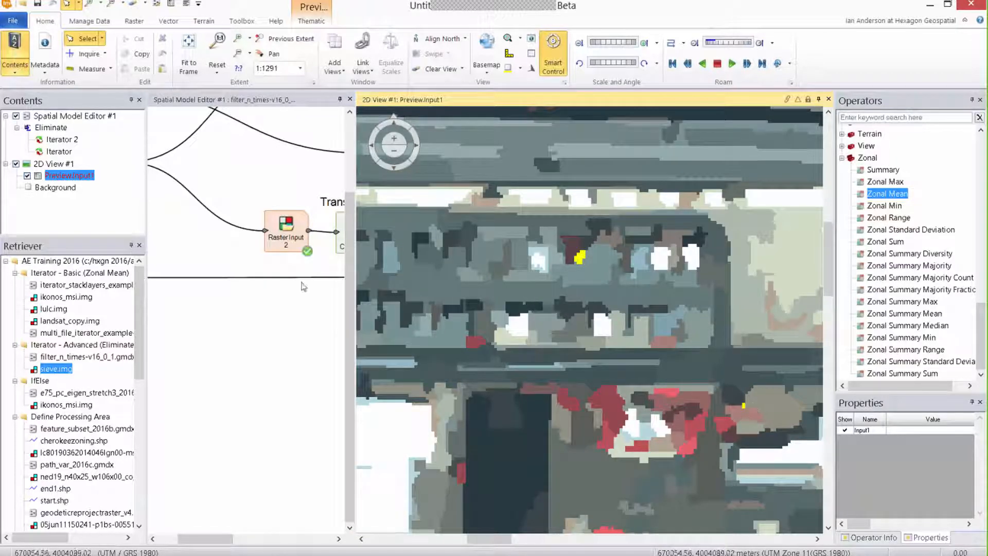
# - Change the preview's Count input to 3 and inspect the updated image for gaps
pyautogui.click(287, 265)
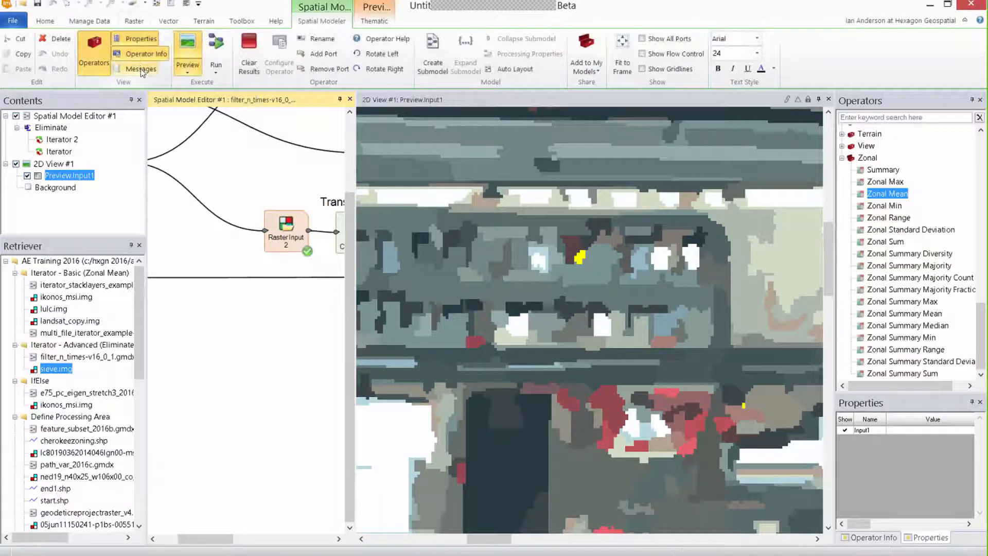
pyautogui.click(216, 57)
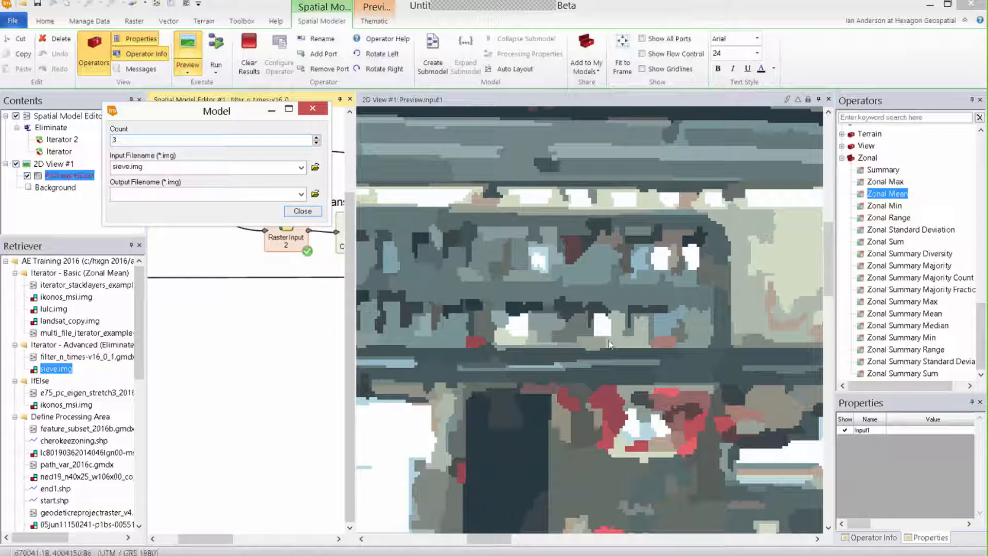
pyautogui.moveTo(208, 113); pyautogui.dragTo(165, 75)
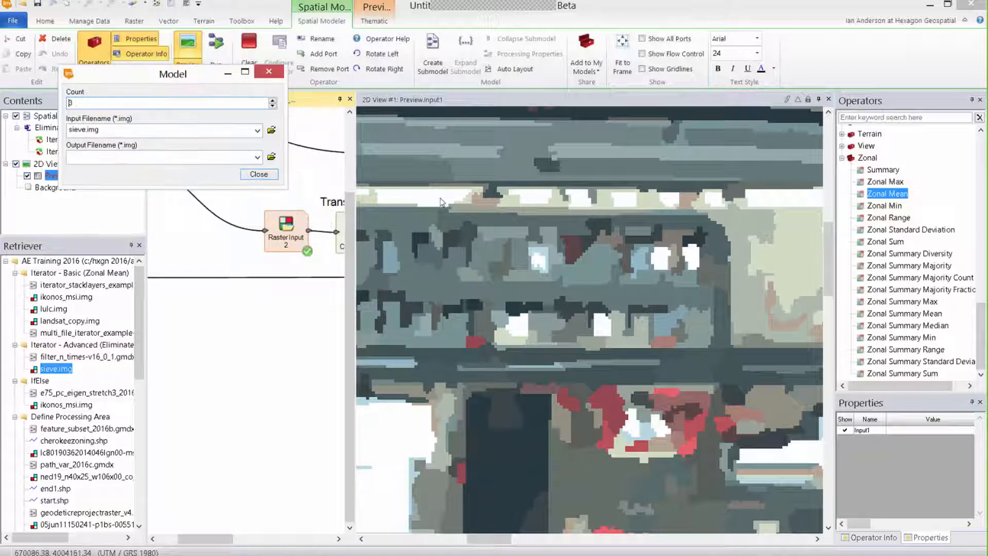
pyautogui.click(570, 333)
pyautogui.click(265, 174)
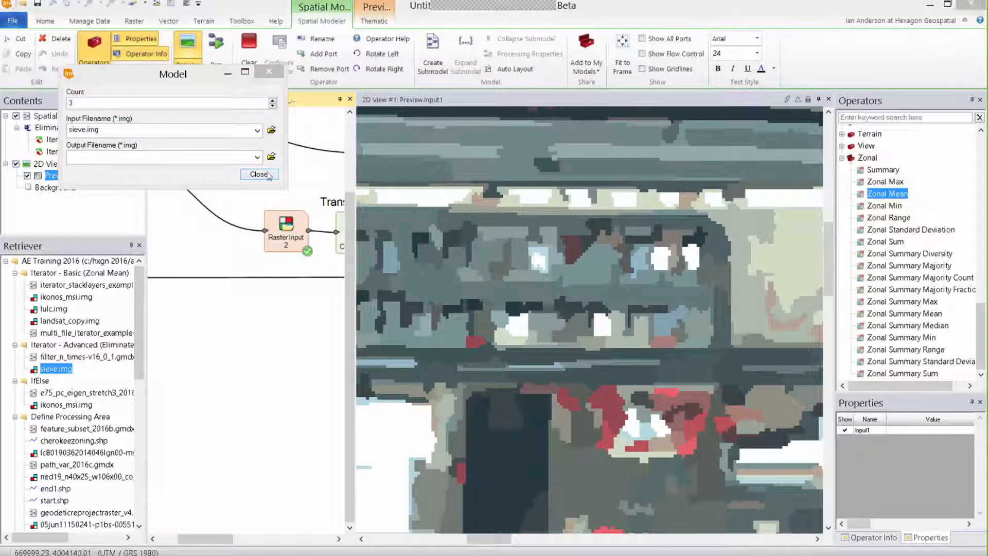
pyautogui.moveTo(634, 334); pyautogui.dragTo(553, 351)
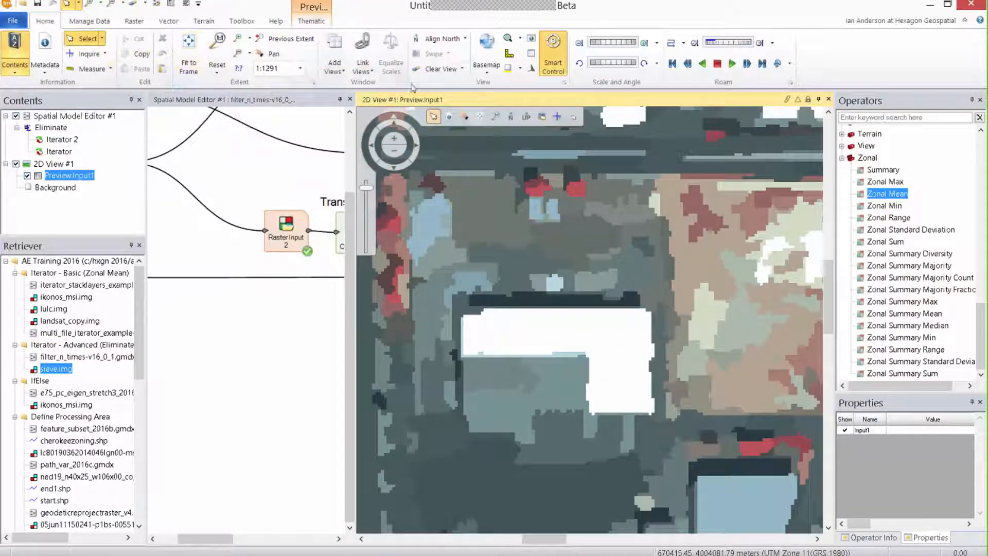
# - Reopen the preview's input values and set the output filename to c:\temp\fdhddfd.img
pyautogui.click(276, 111)
pyautogui.click(188, 67)
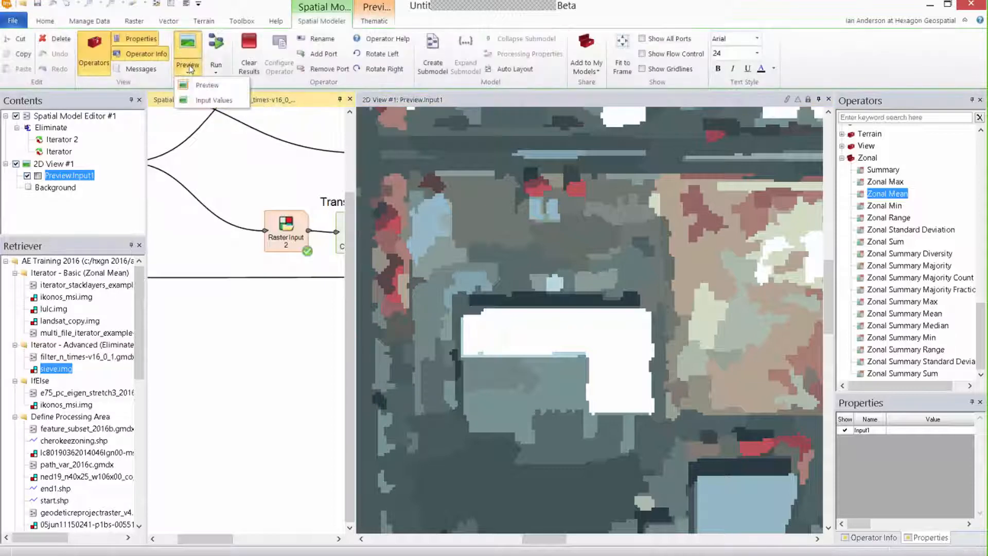
pyautogui.click(204, 103)
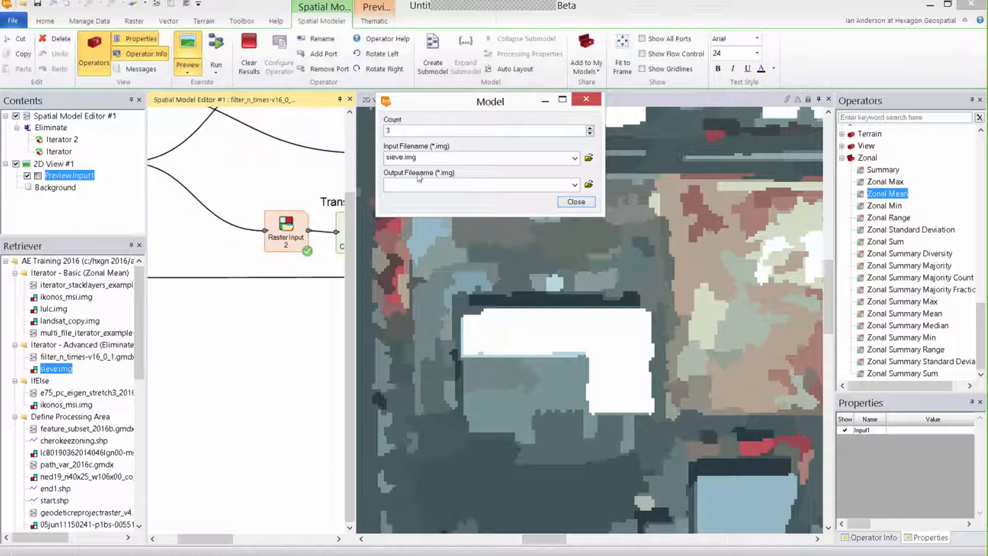
pyautogui.click(426, 190)
pyautogui.click(577, 202)
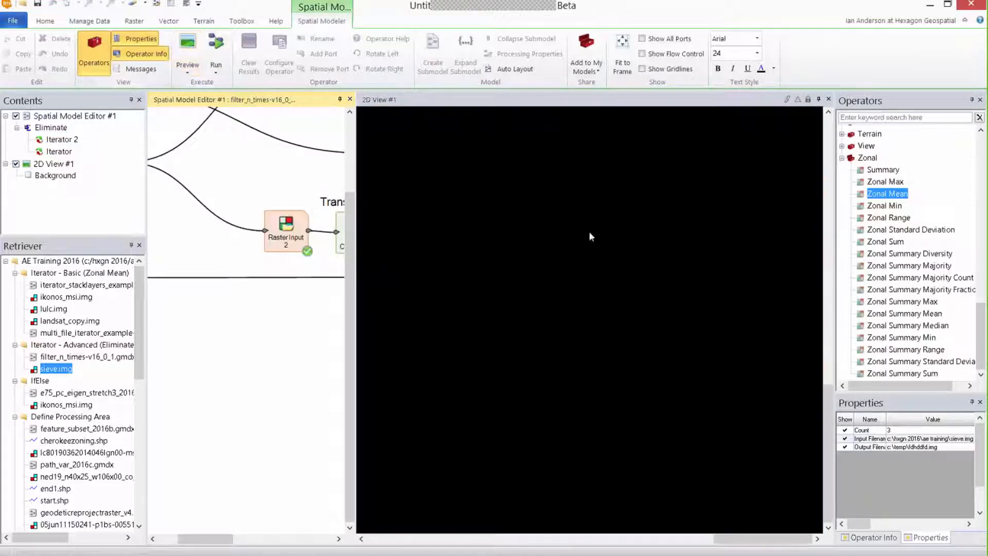
# - Close the 2D view and return to the complete Eliminate model
pyautogui.click(829, 99)
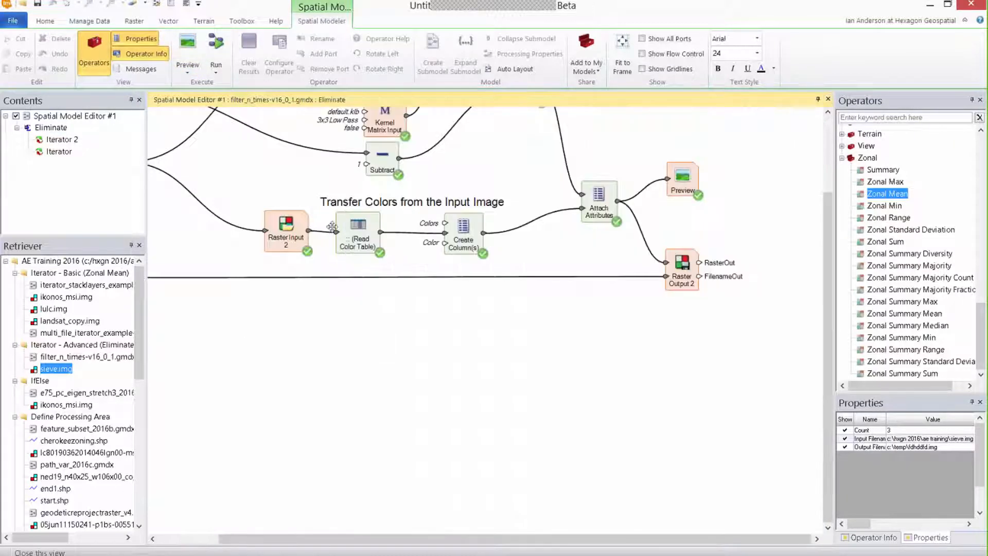
pyautogui.moveTo(332, 227); pyautogui.dragTo(425, 294)
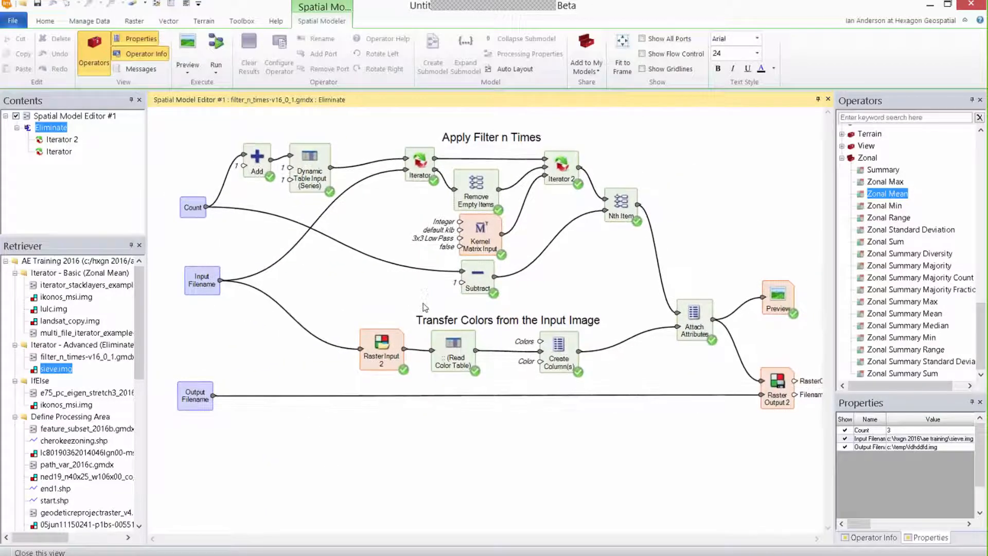